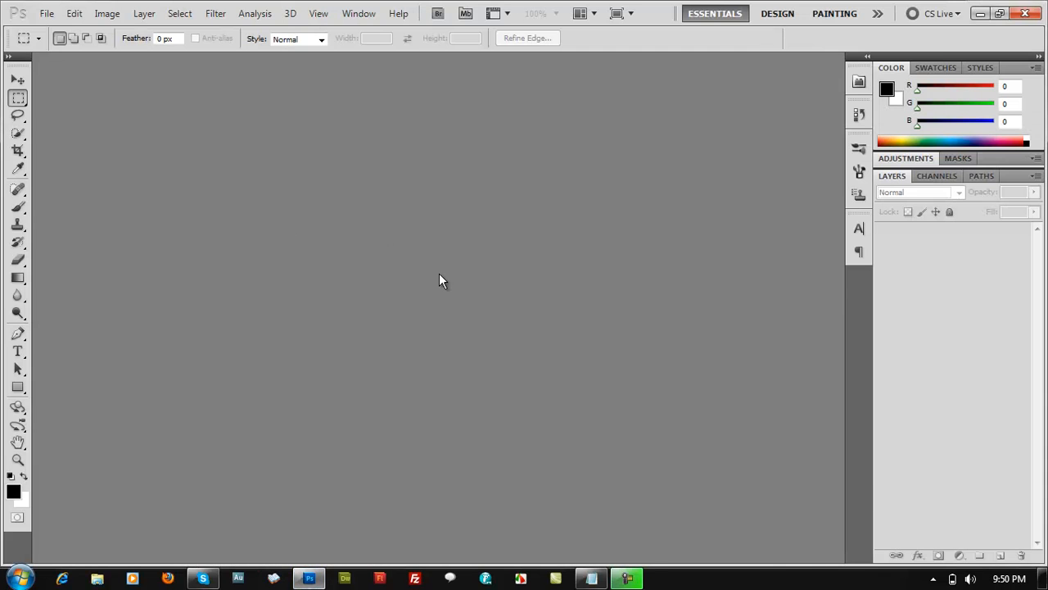
left_click(980, 14)
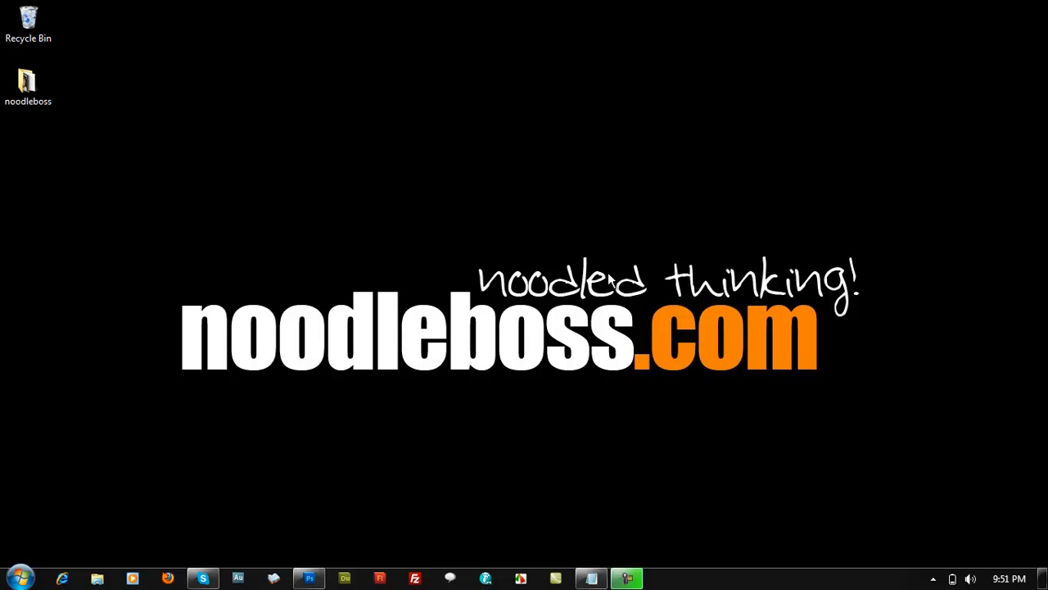
left_click(309, 579)
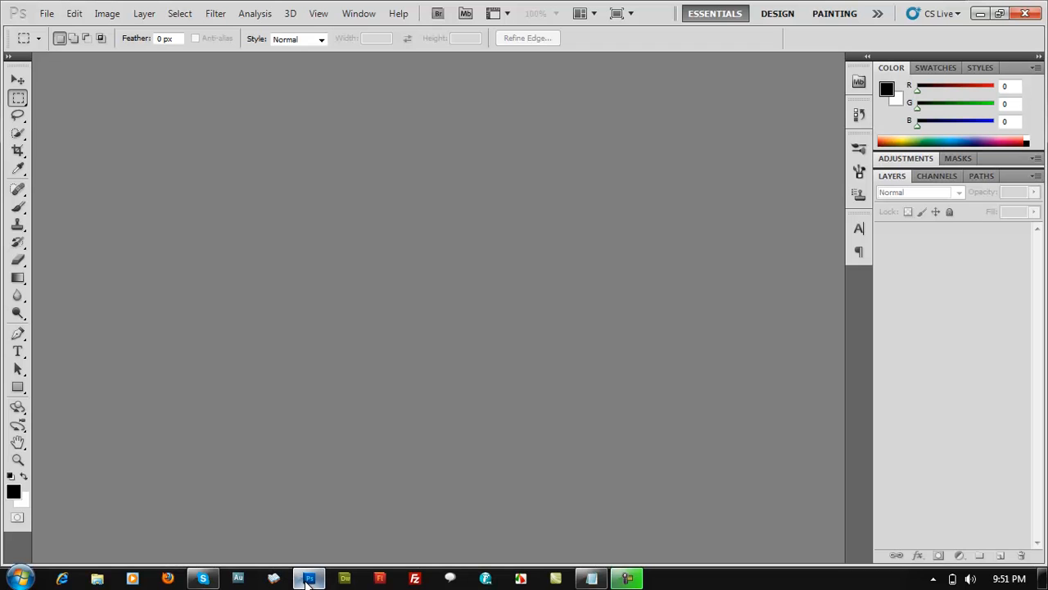
Step: Switch to the desktop and open the Windows Screen Resolution settings
left_click(981, 14)
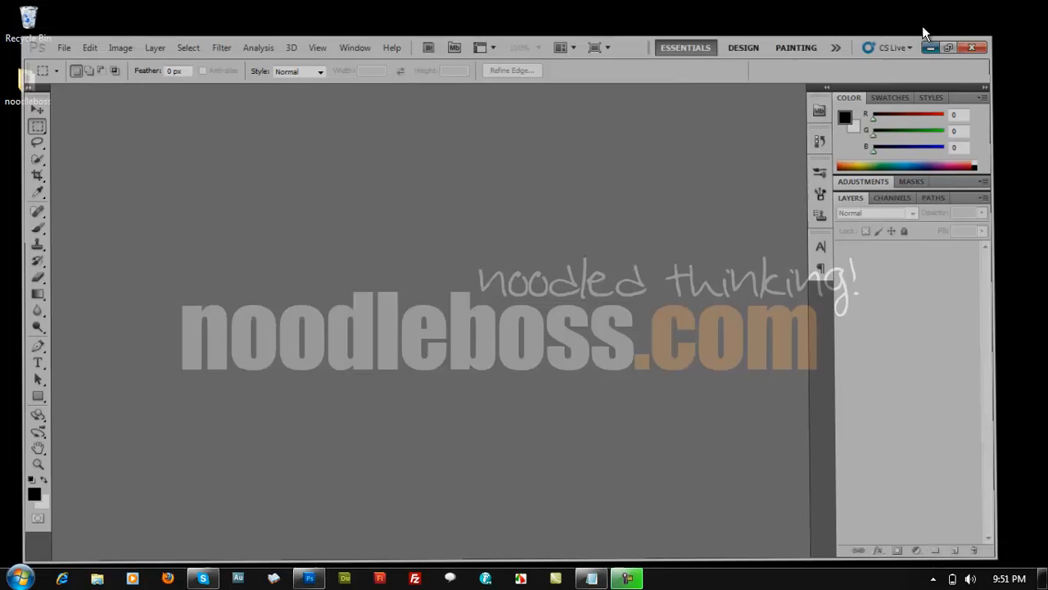
right_click(537, 203)
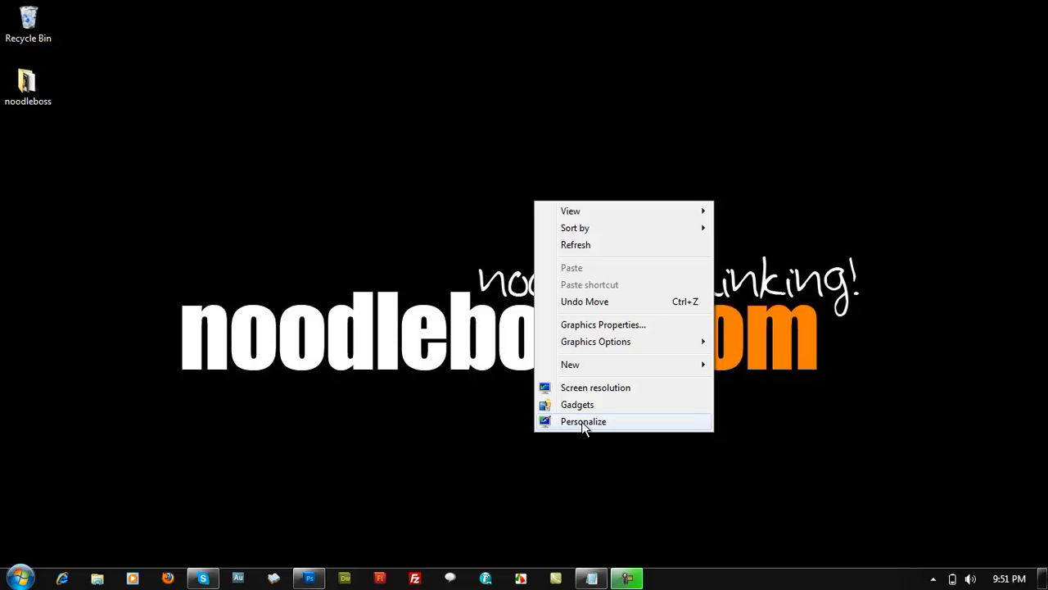
left_click(133, 143)
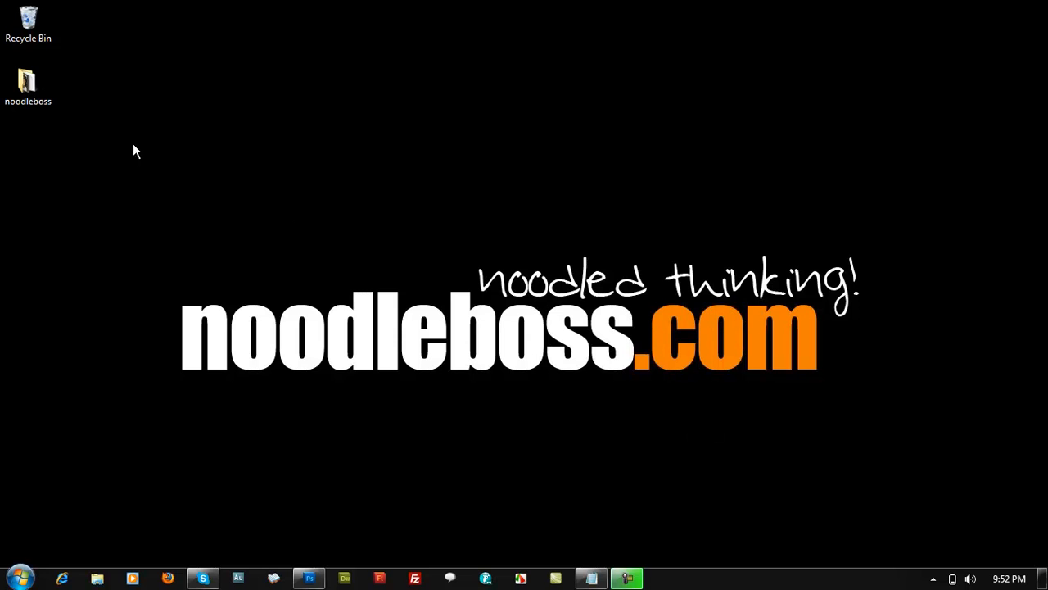
right_click(126, 139)
left_click(527, 22)
right_click(72, 182)
mouse_move(107, 342)
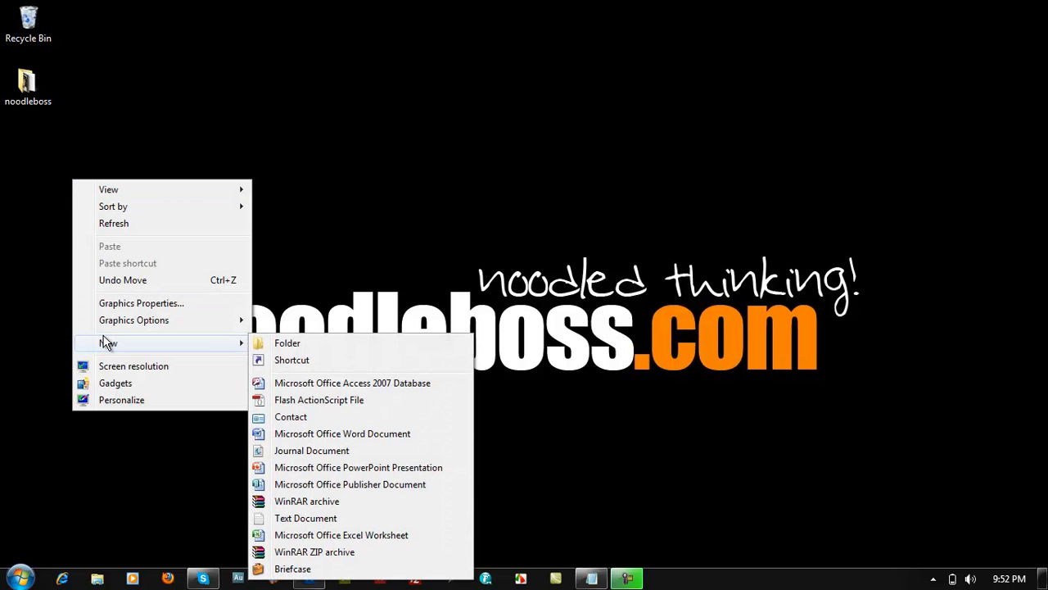
left_click(146, 374)
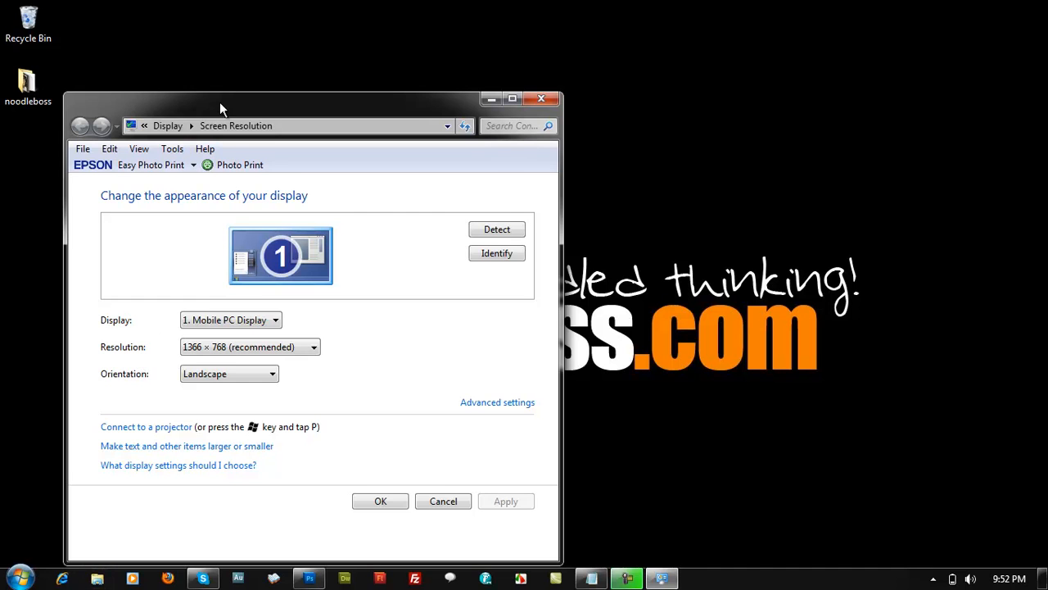
Step: Examine the display's recommended resolution and the available range, and close the Screen Resolution window without changing anything
left_click_drag(220, 102, 250, 69)
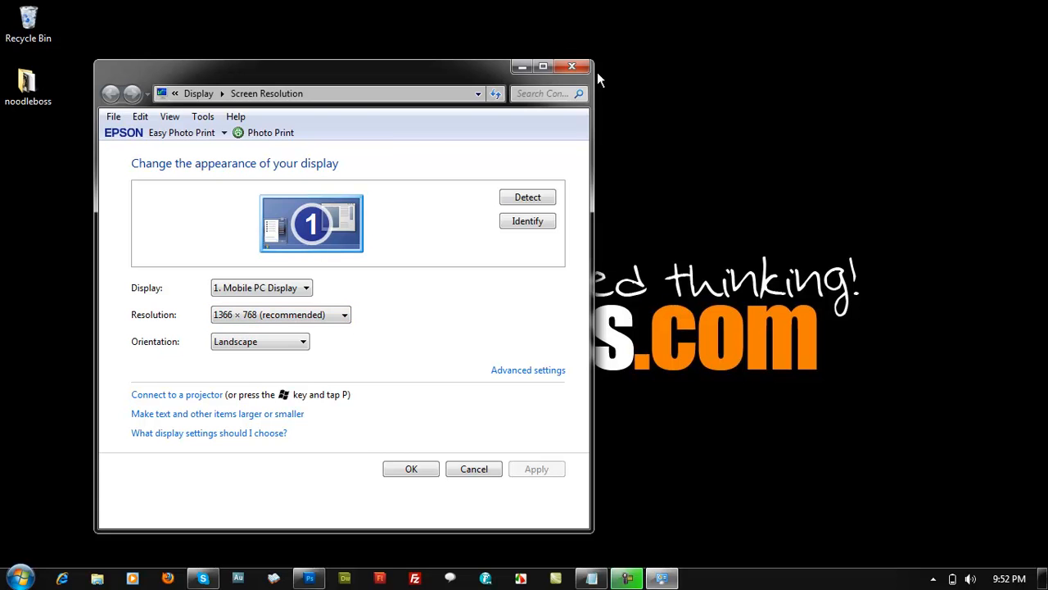
left_click(270, 318)
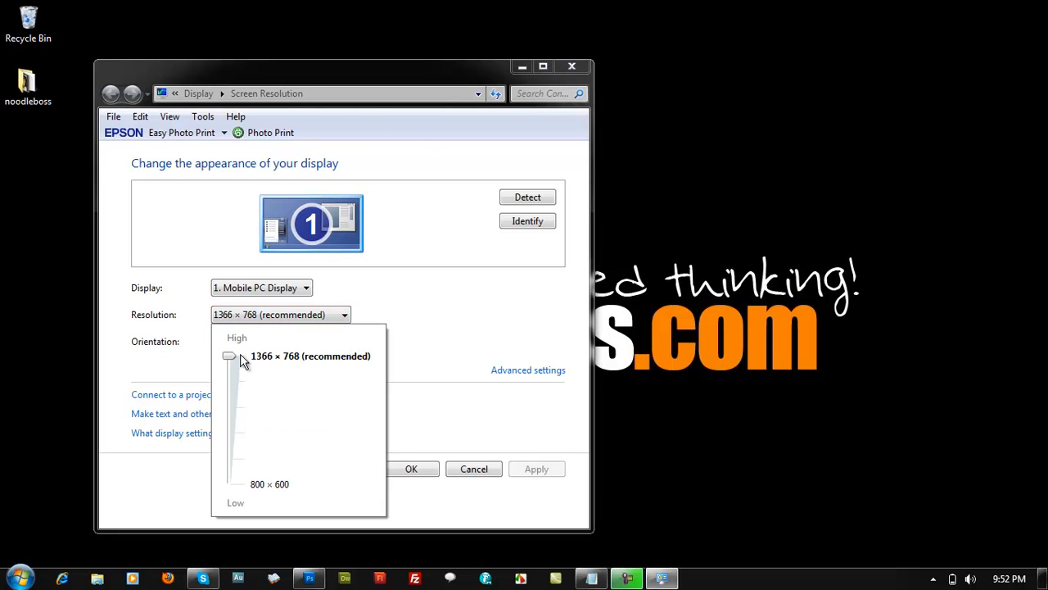
left_click(456, 84)
left_click_drag(456, 84, 468, 87)
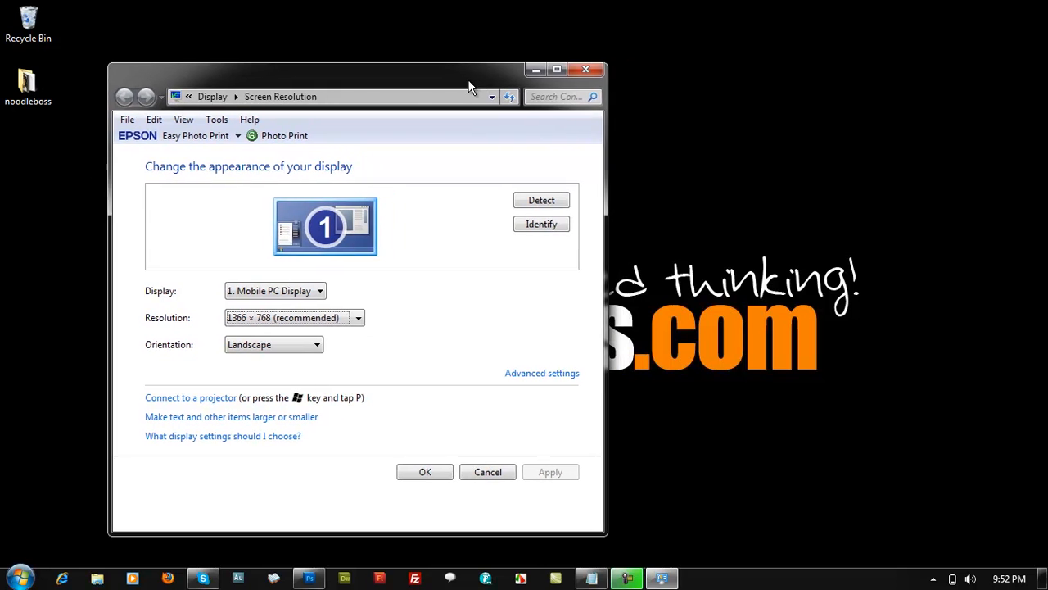
left_click(583, 69)
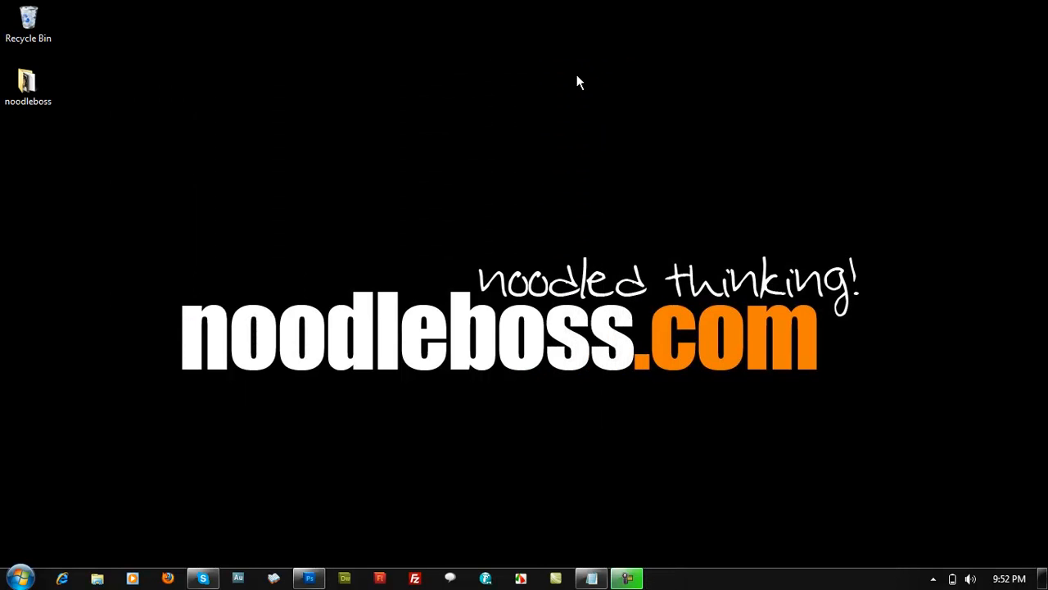
Step: Switch back to Photoshop and create a new document 1366 pixels wide and 768 pixels high
left_click(311, 578)
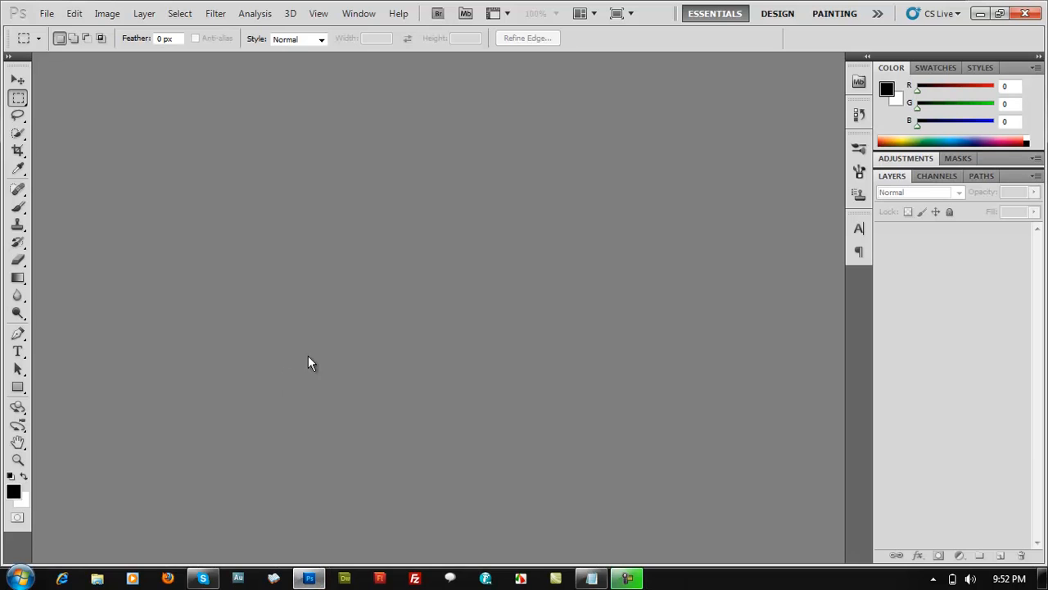
key("ctrl+n")
double_click(430, 256)
type("1366")
key("Tab")
key("Tab")
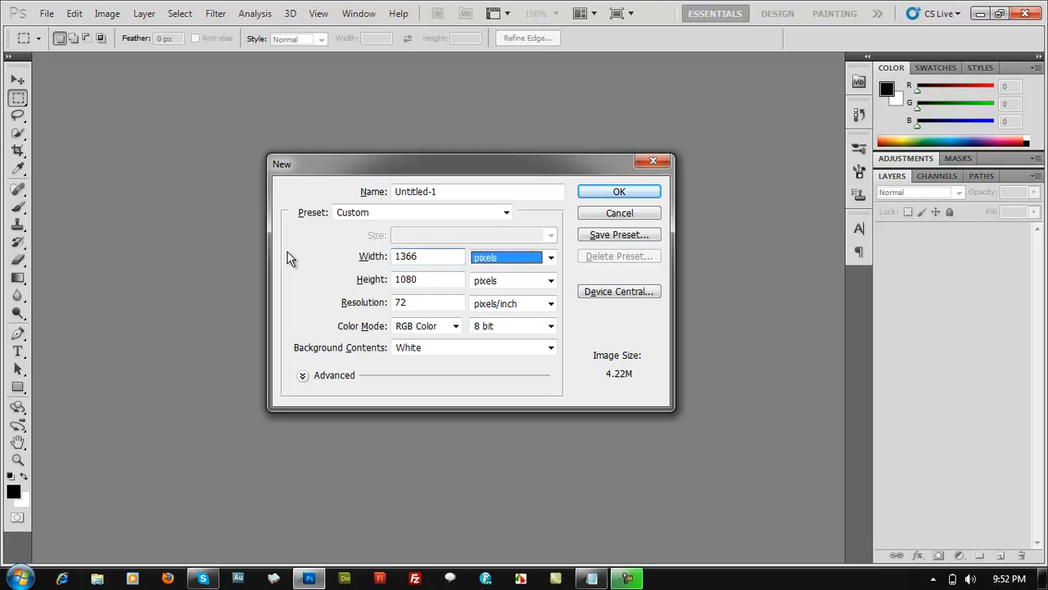
type("768")
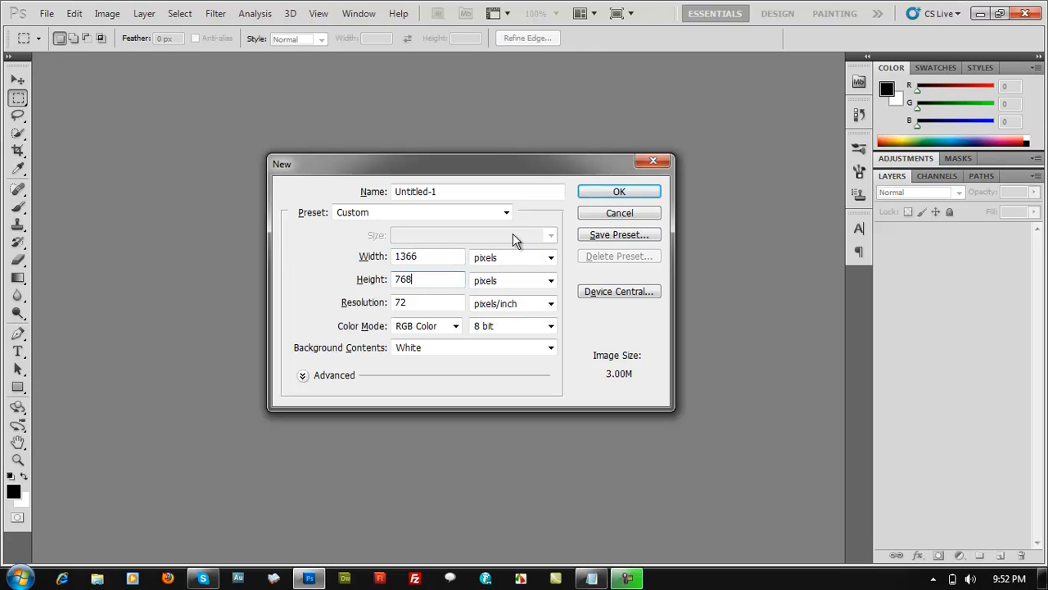
left_click(643, 194)
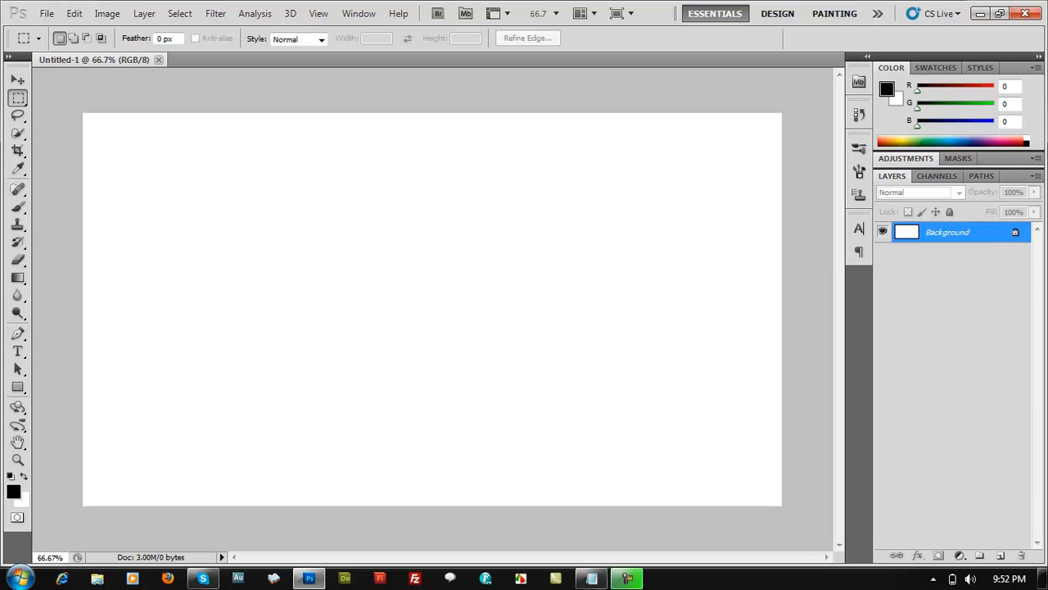
Step: Close the untitled document and create a new 1366 × 768 pixel document named HD-wallpaper
left_click(159, 60)
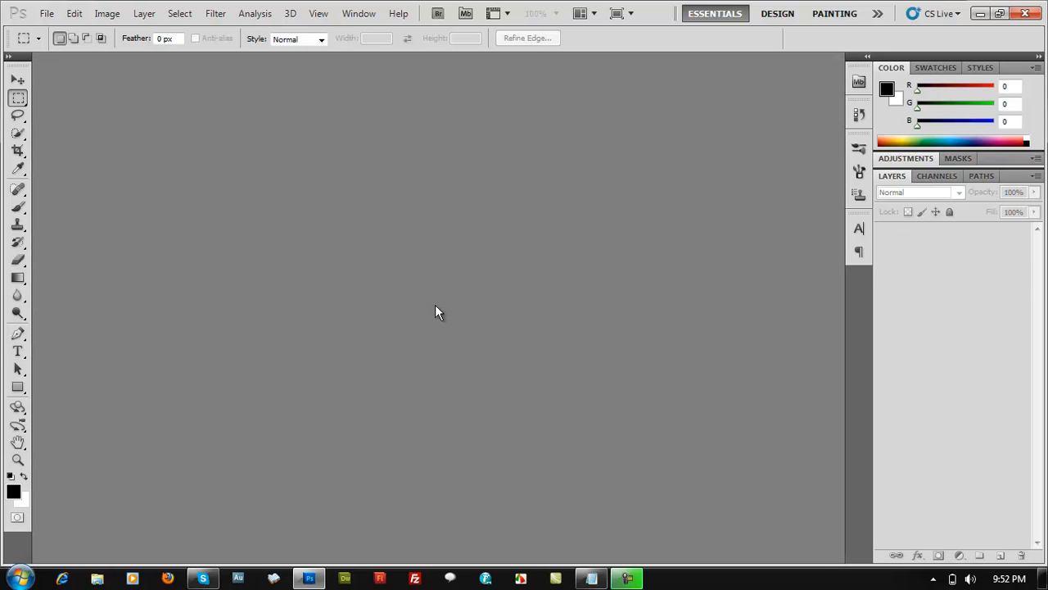
key("ctrl+n")
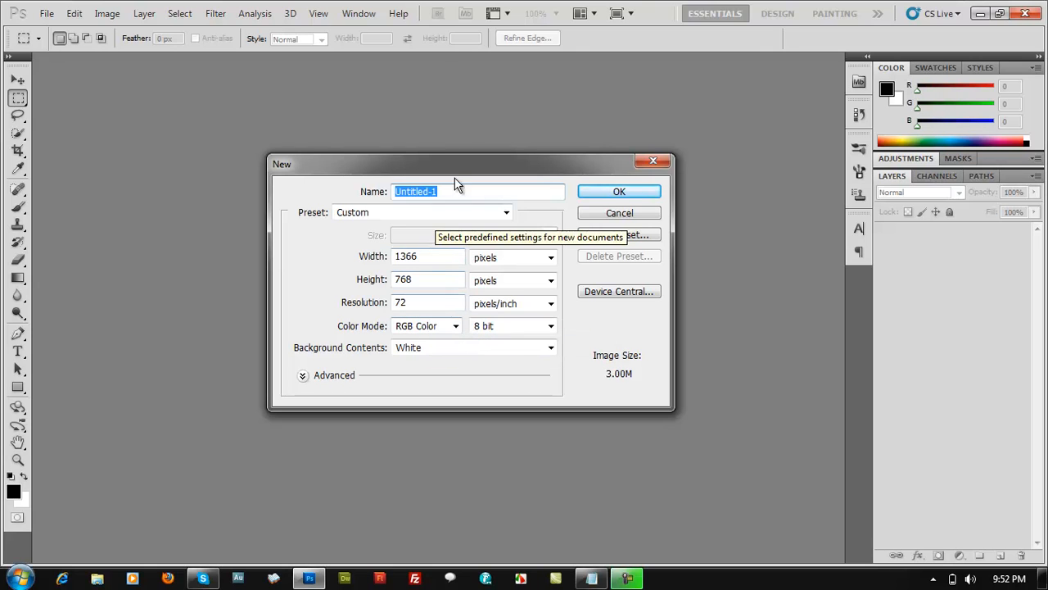
type("H")
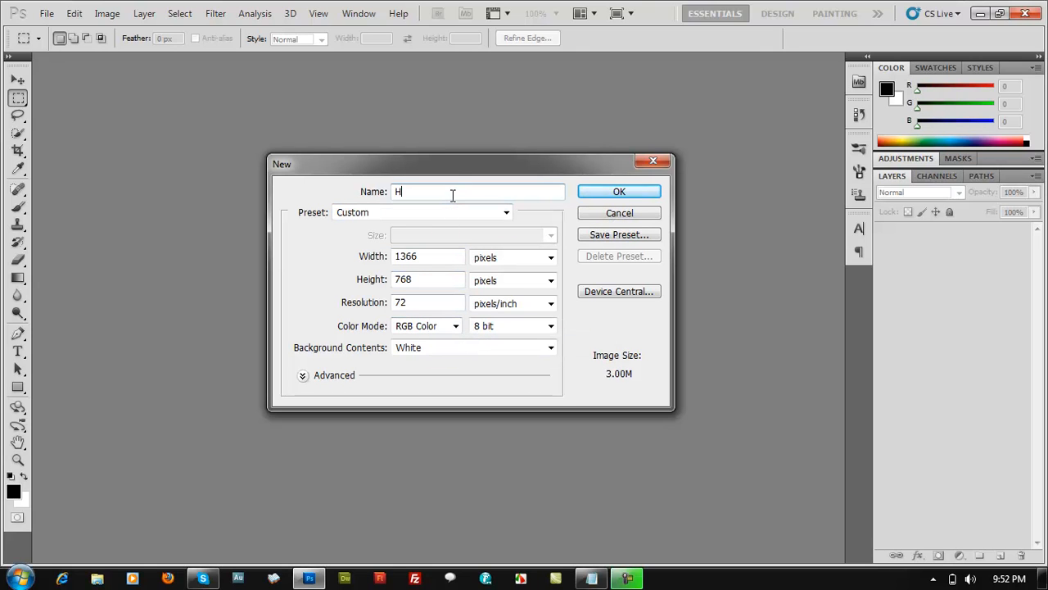
key("BackSpace")
key("BackSpace")
key("BackSpace")
type("D-wallpap")
key("Return")
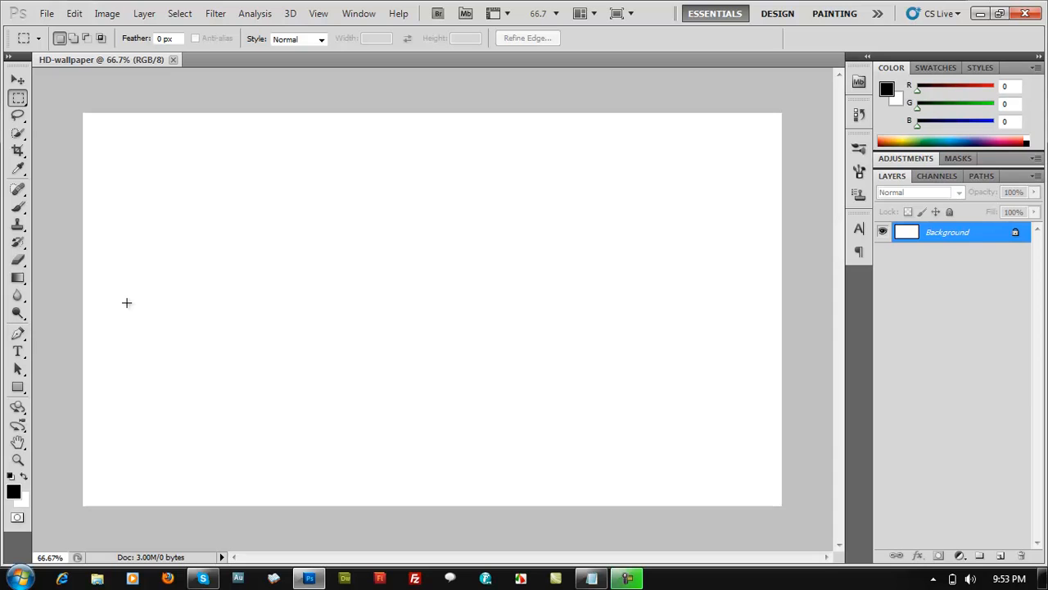
Step: Draw a black rectangle shape that covers the whole canvas and extends slightly past its edges
left_click(18, 386)
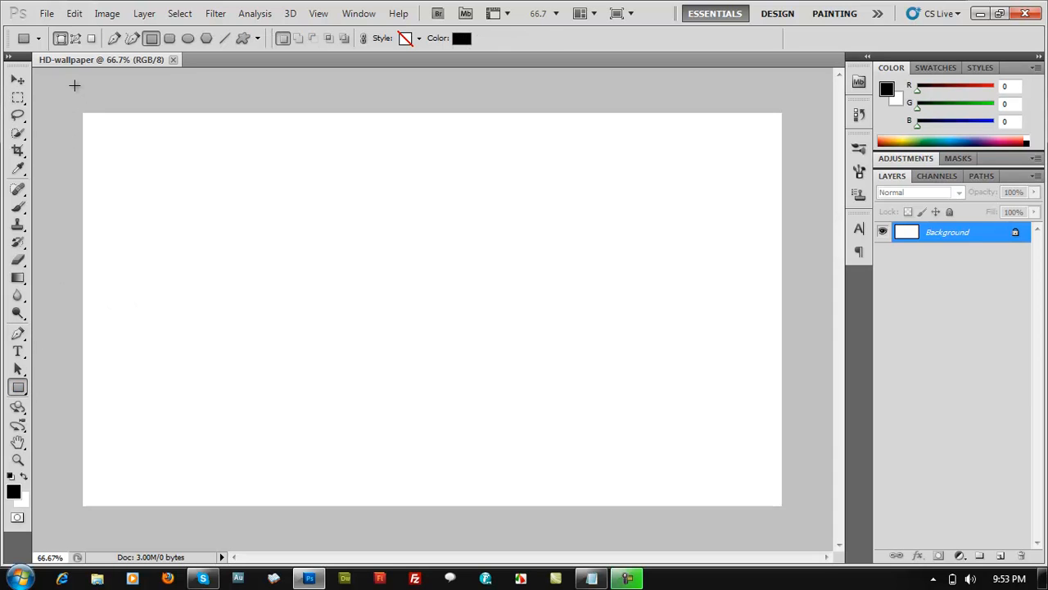
left_click_drag(75, 92, 799, 531)
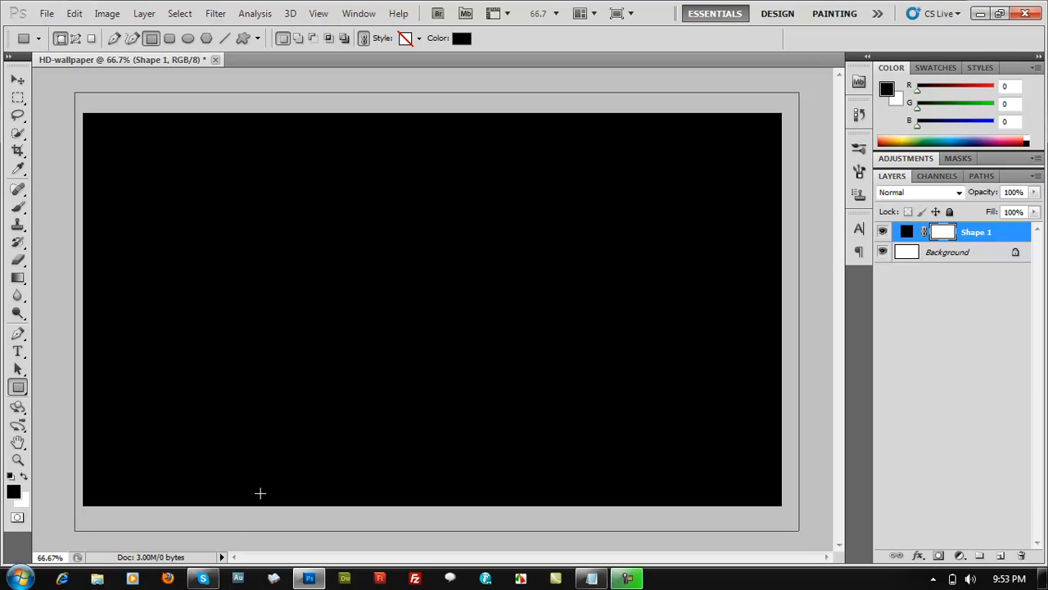
Step: Switch to Firefox, search Google for "paper texture background" and dismiss the download error dialog
left_click(180, 579)
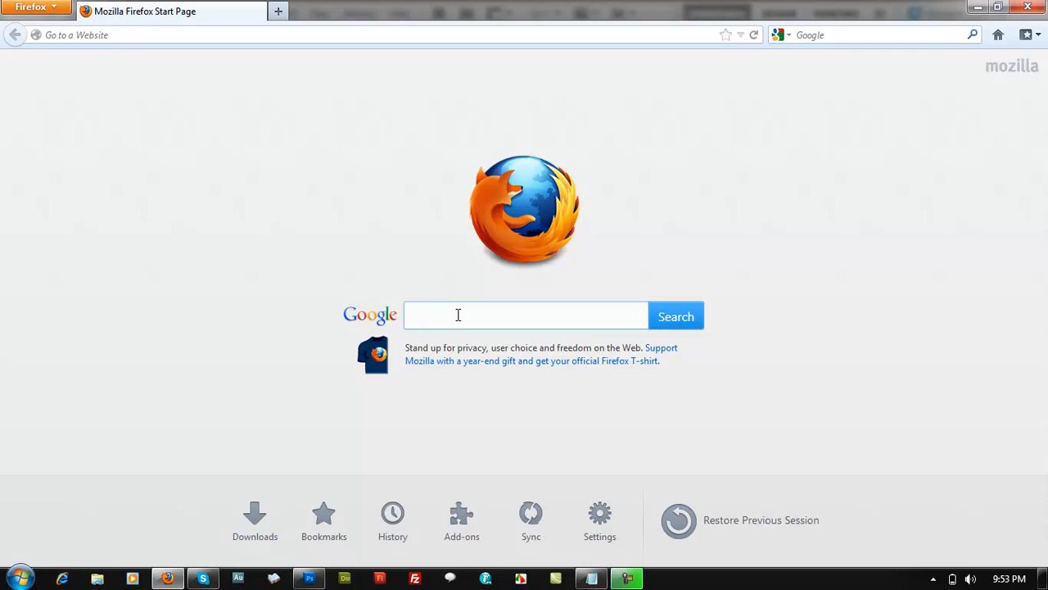
type("paper texture background")
key("Return")
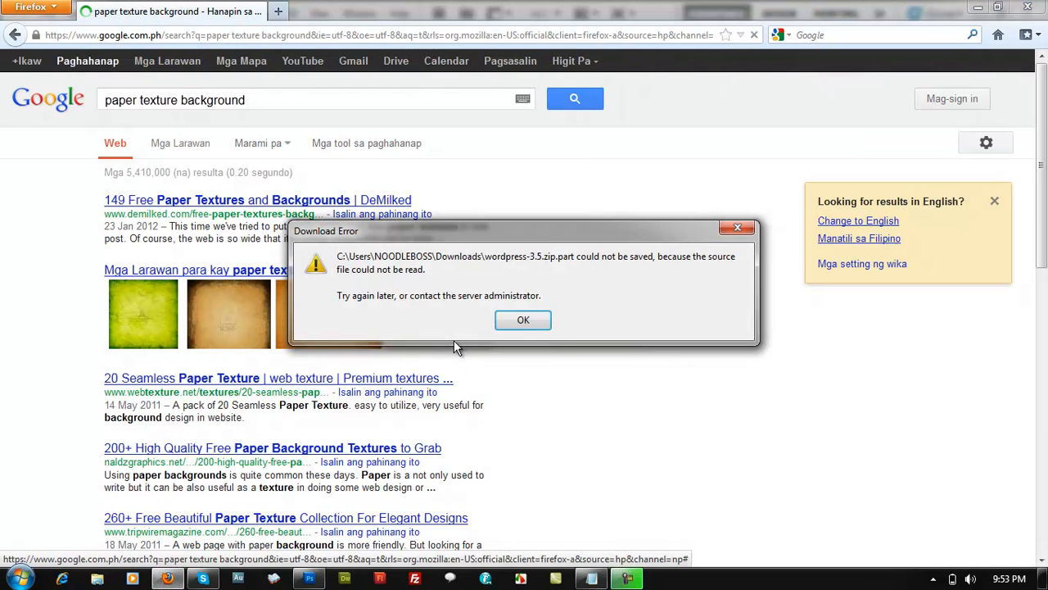
left_click(743, 229)
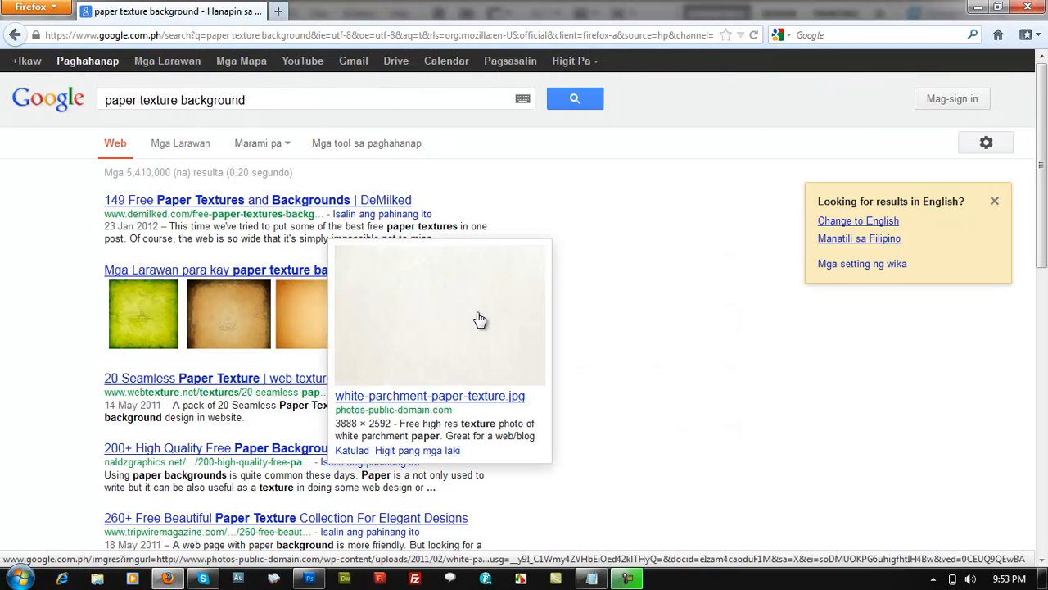
Step: Open the white-parchment-paper-texture.jpg image result in a new tab and go to its page on photos-public-domain.com
right_click(483, 305)
left_click(512, 310)
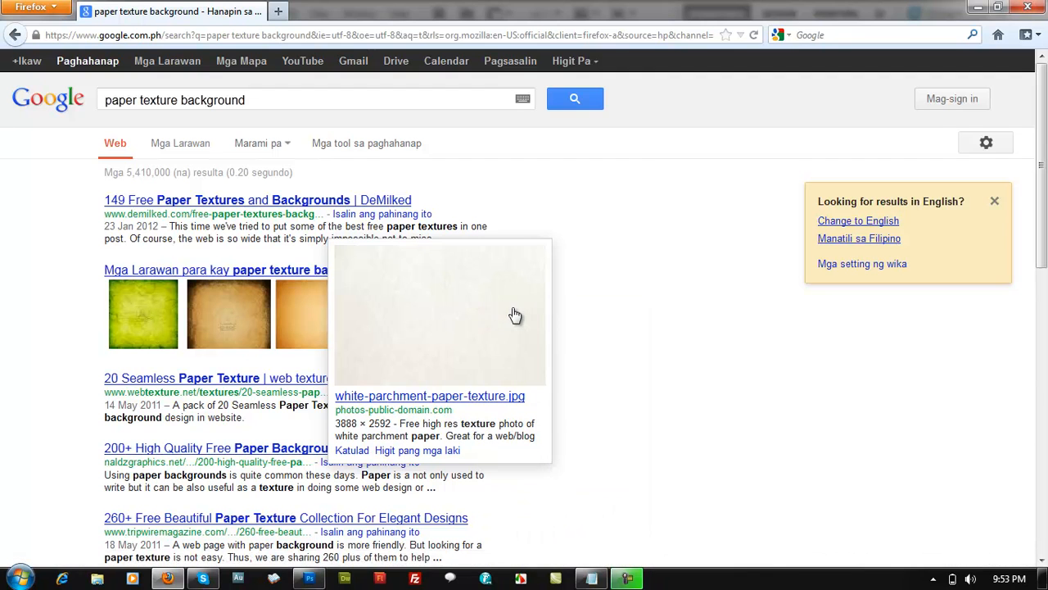
left_click(303, 10)
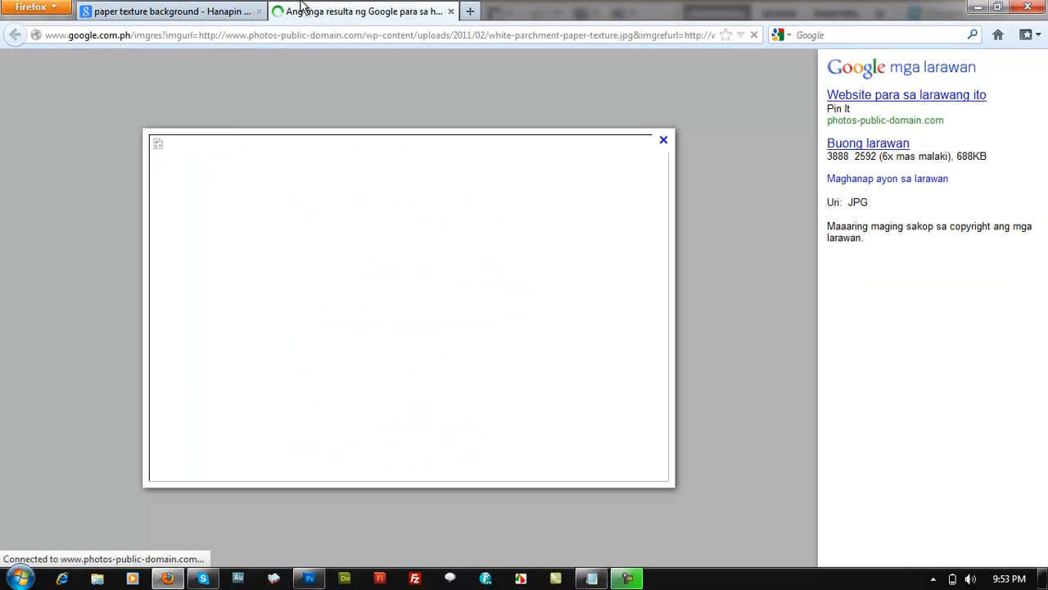
right_click(294, 149)
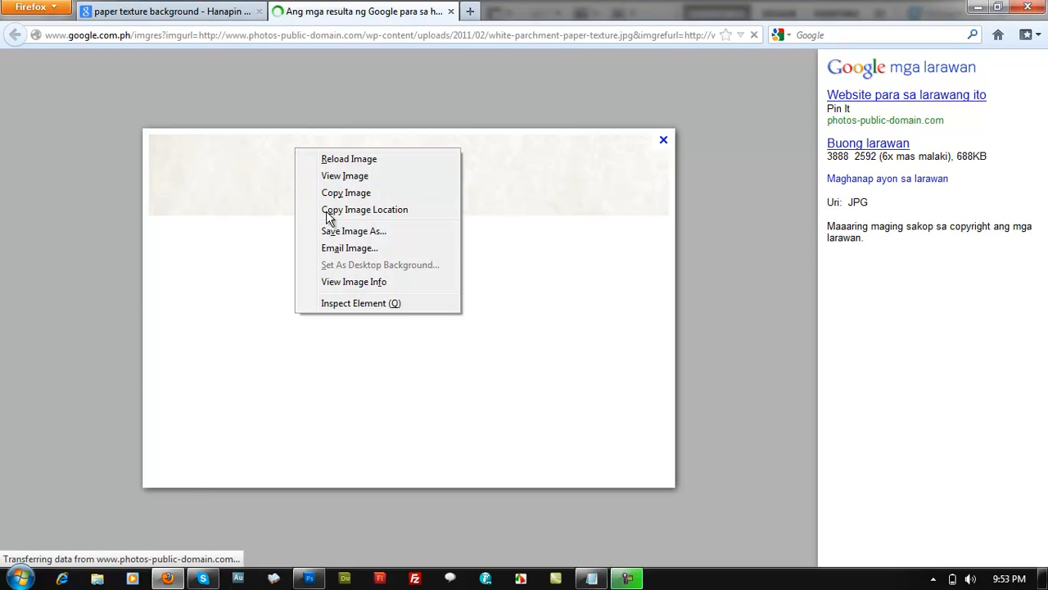
left_click(325, 176)
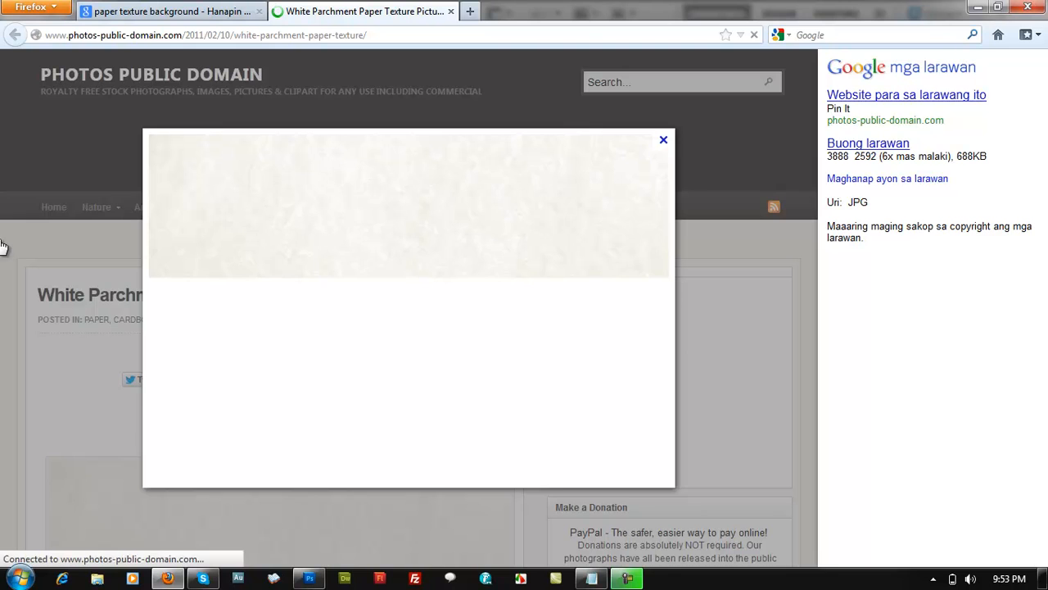
Step: Look through the White Parchment Paper Texture page and open its full-resolution image in a separate tab
scroll(2, 257, "down", 10)
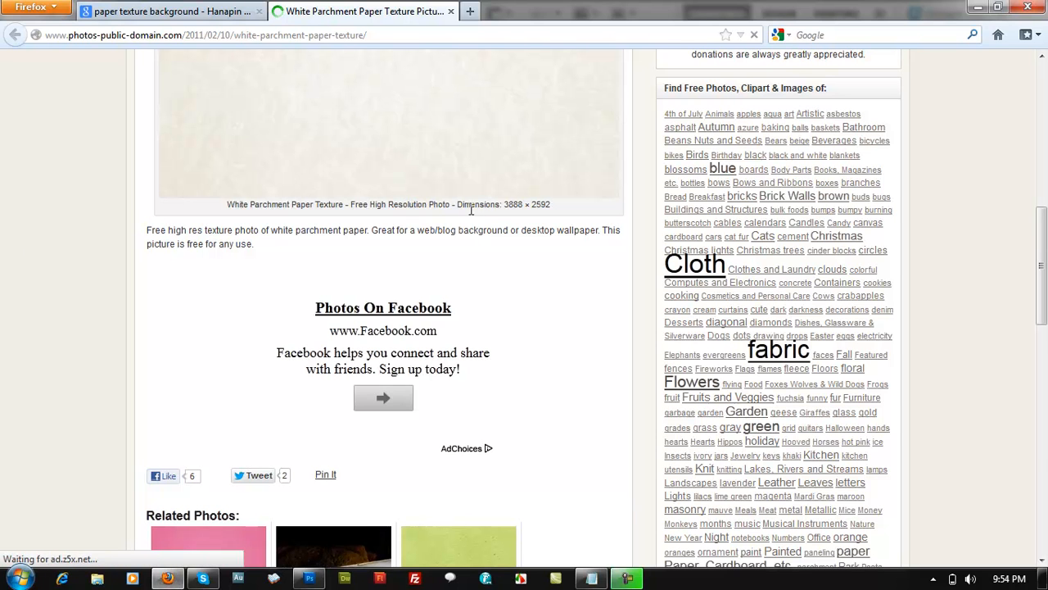
scroll(496, 219, "up", 1)
scroll(491, 279, "up", 1)
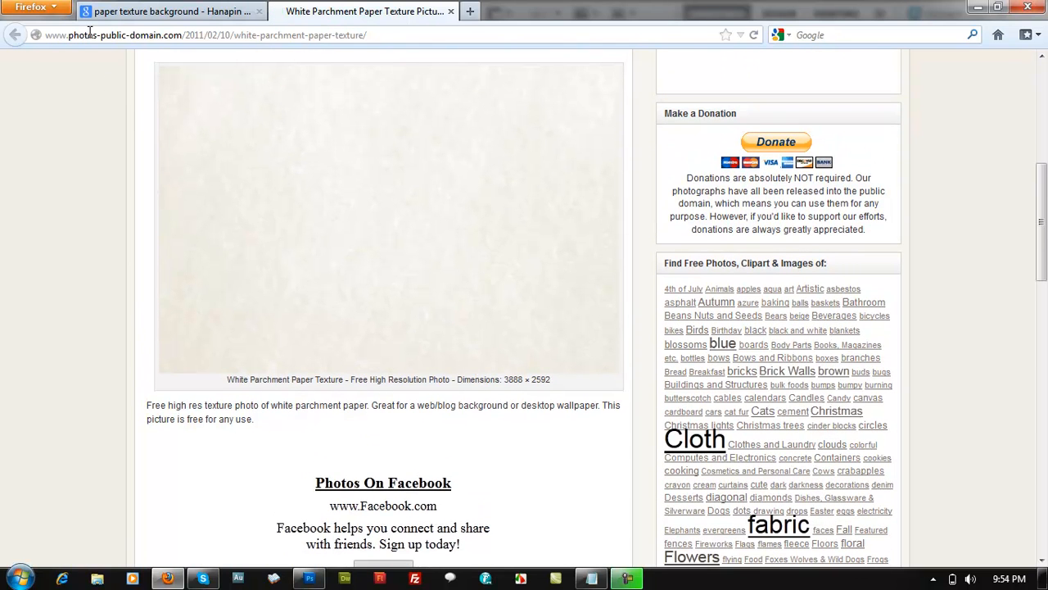
scroll(91, 151, "up", 2)
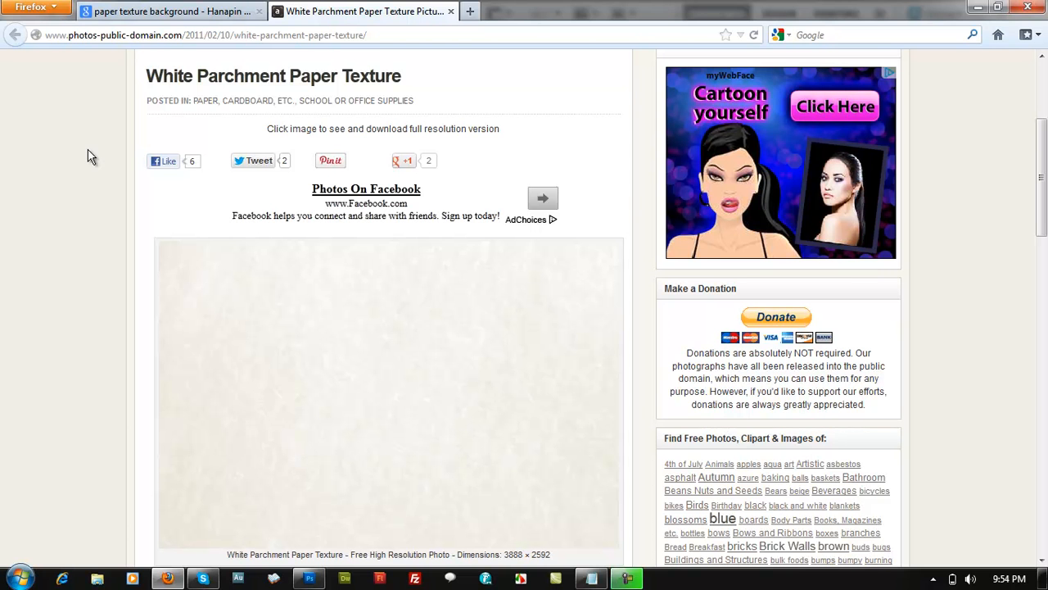
scroll(90, 160, "down", 2)
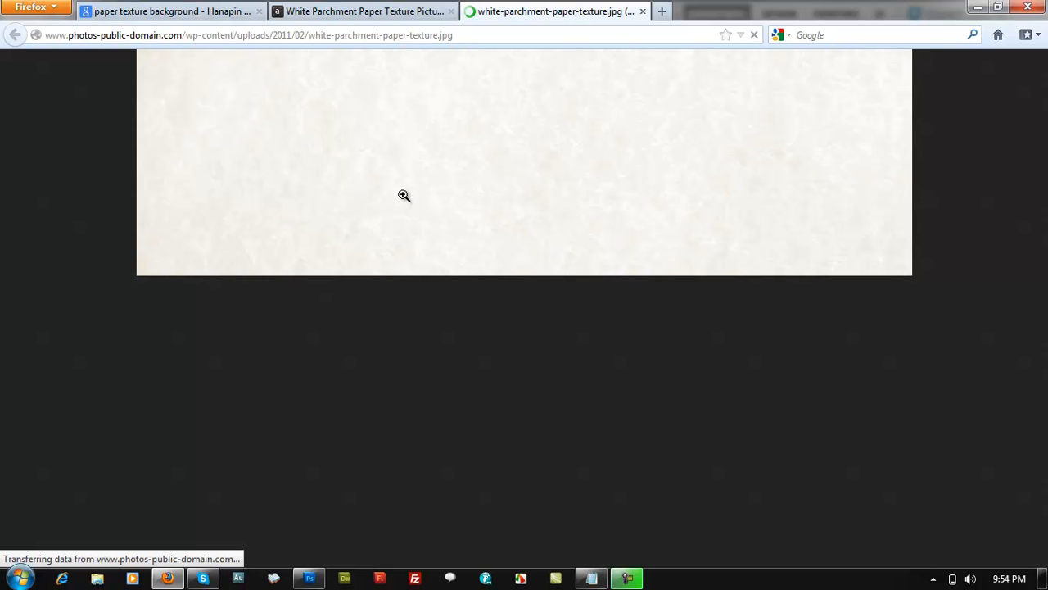
left_click(347, 10)
left_click(544, 11)
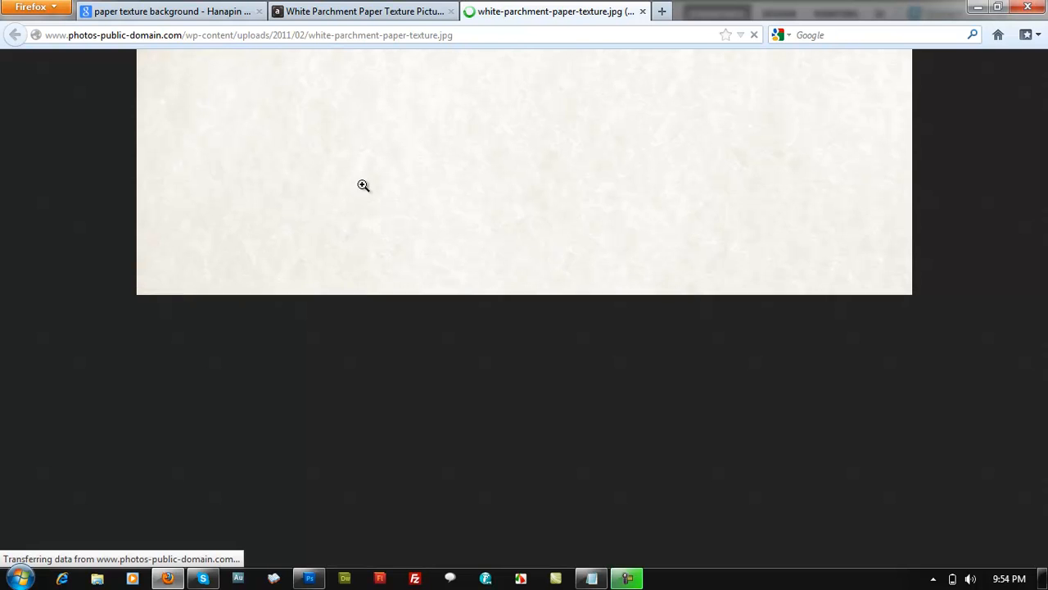
Step: Display the parchment texture at full size and save it to the Desktop as white-parchment-paper-texture.jpg in JPEG format
left_click(365, 176)
right_click(533, 201)
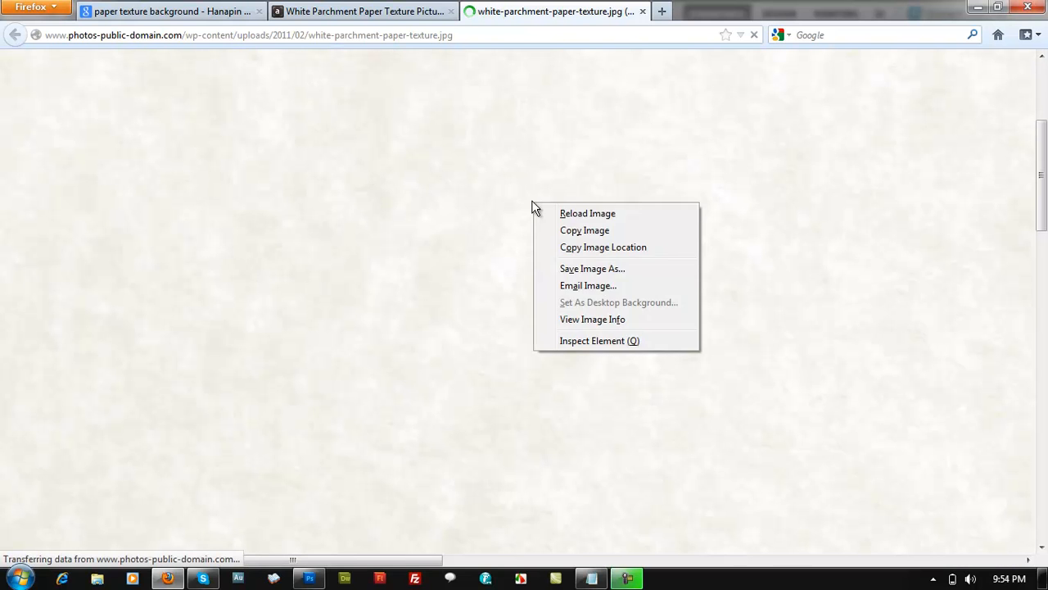
left_click(586, 270)
key("Return")
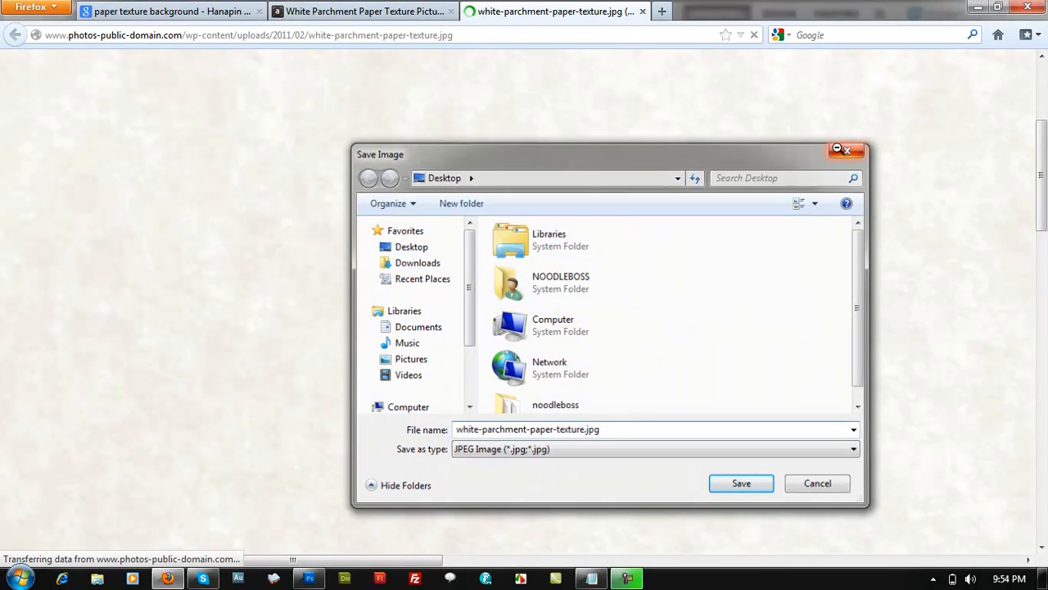
Step: Save the full-size parchment texture image to the Desktop as white-parchment-paper-texture.jpg in JPEG format
left_click(531, 233)
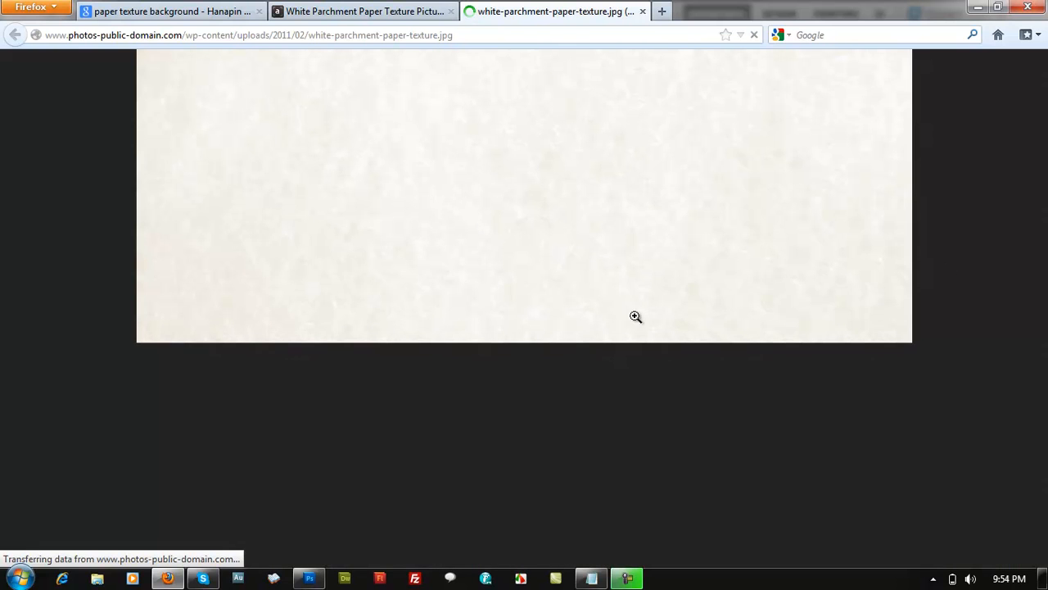
left_click(467, 197)
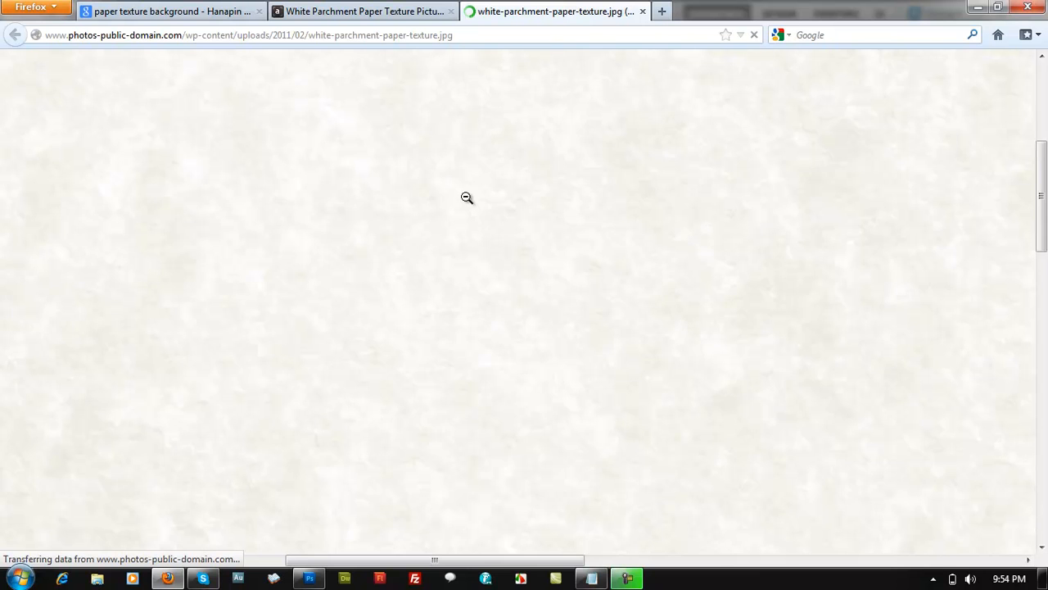
scroll(467, 197, "up", 7)
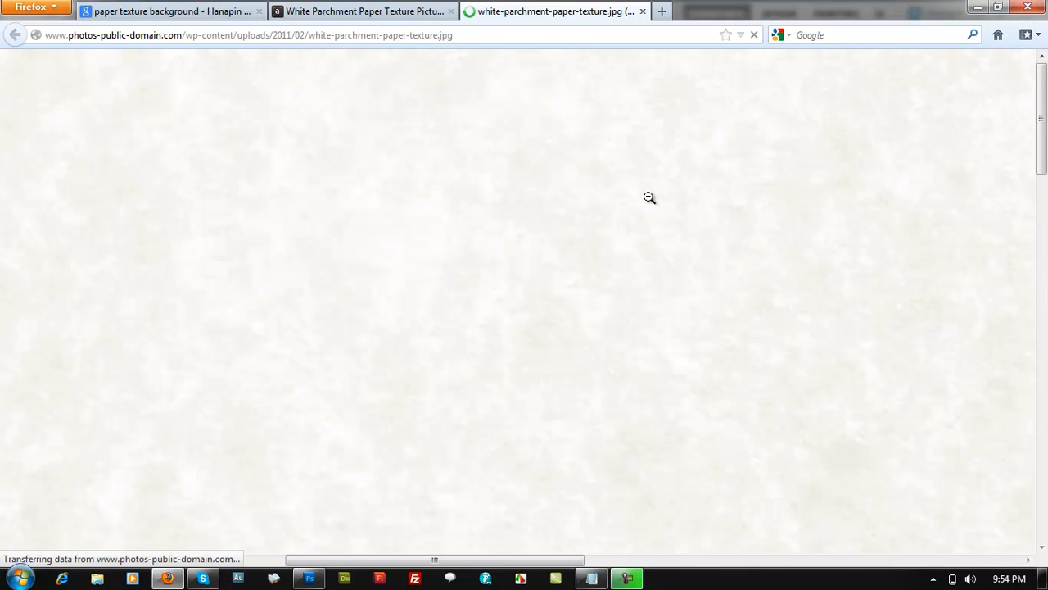
right_click(579, 170)
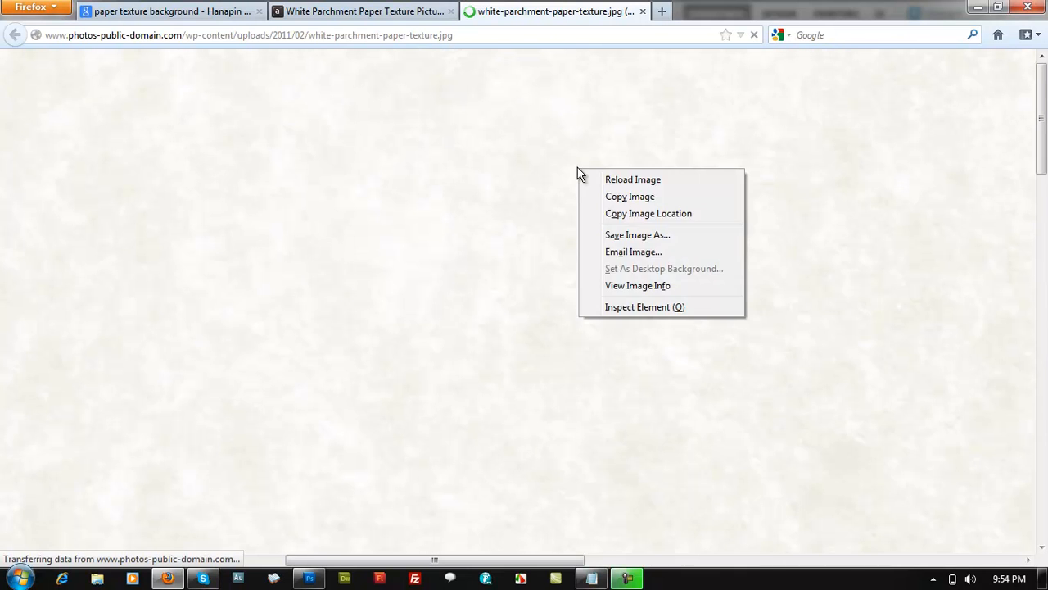
left_click(616, 239)
left_click(415, 249)
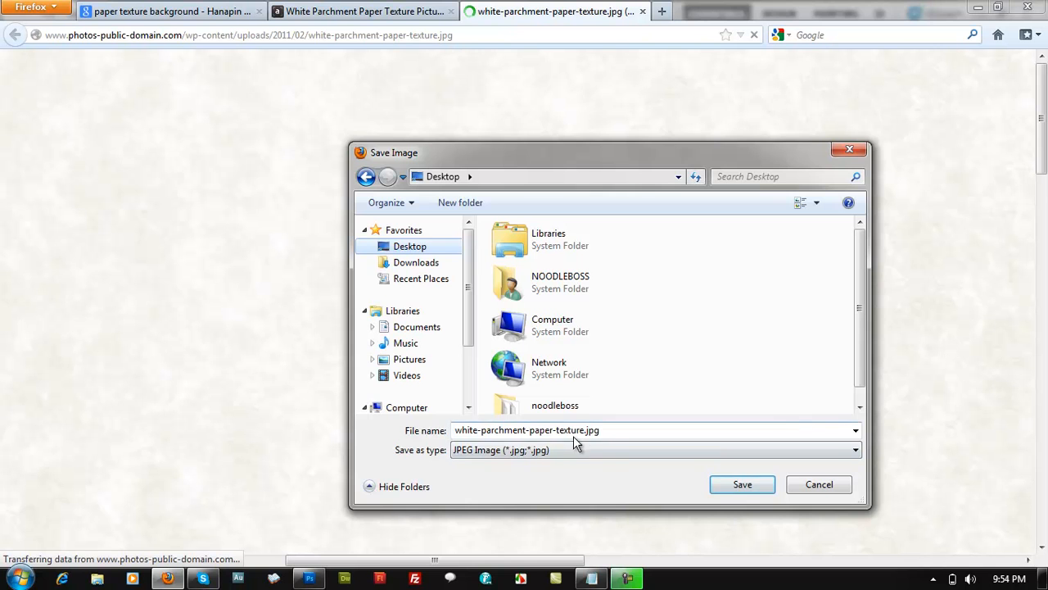
left_click(723, 488)
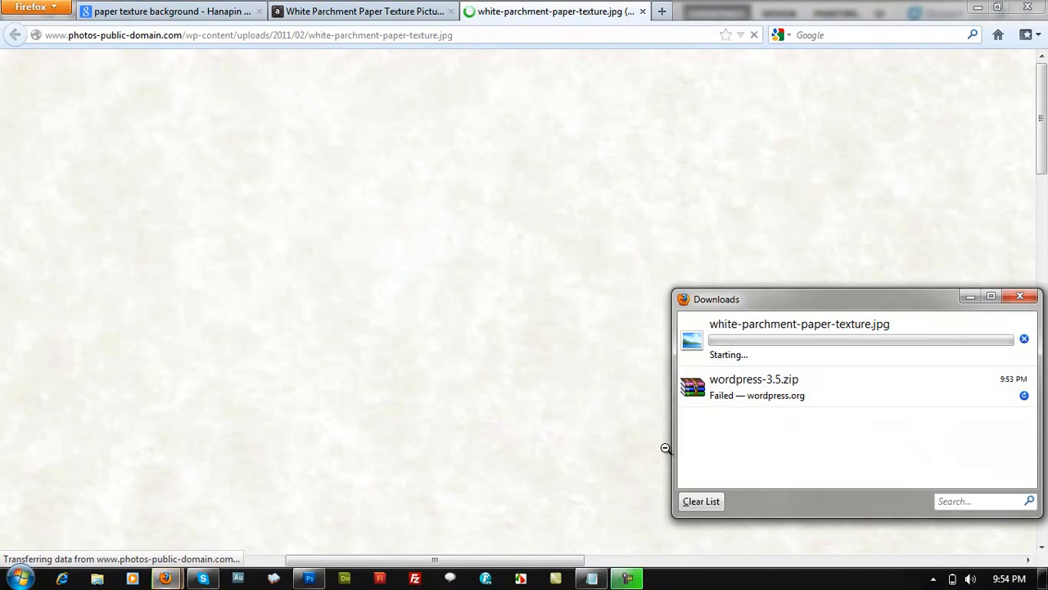
Step: Switch back to the HD-wallpaper document in Photoshop and hide the black Shape 1 layer
left_click(489, 405)
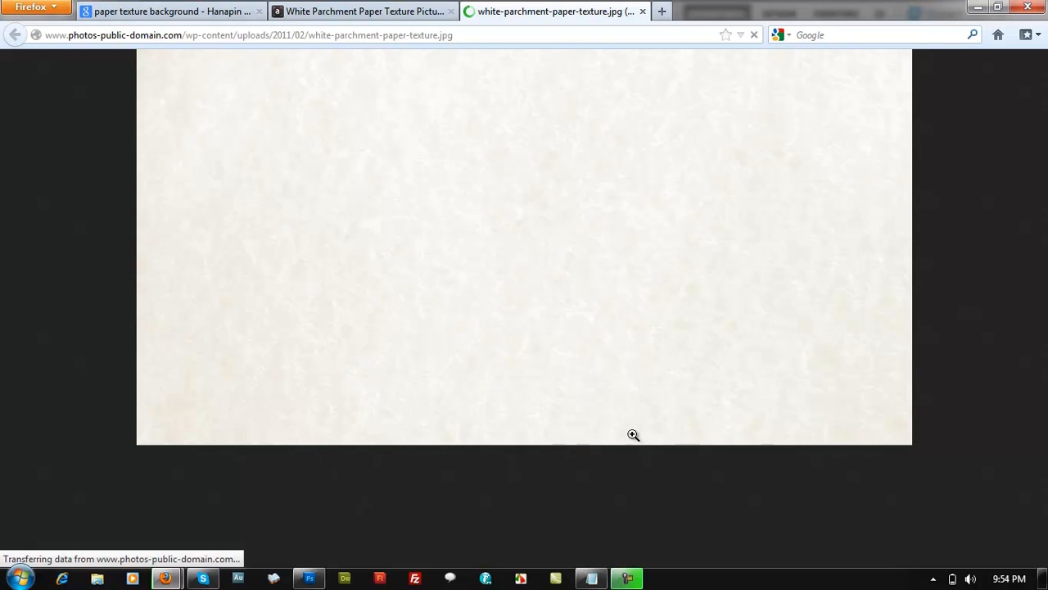
left_click(977, 10)
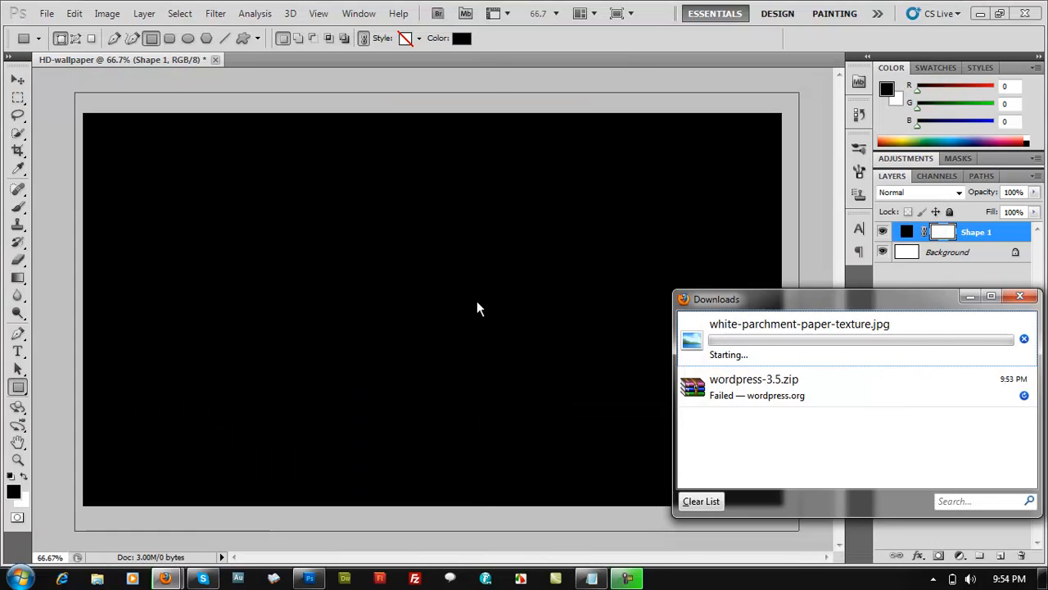
left_click(381, 95)
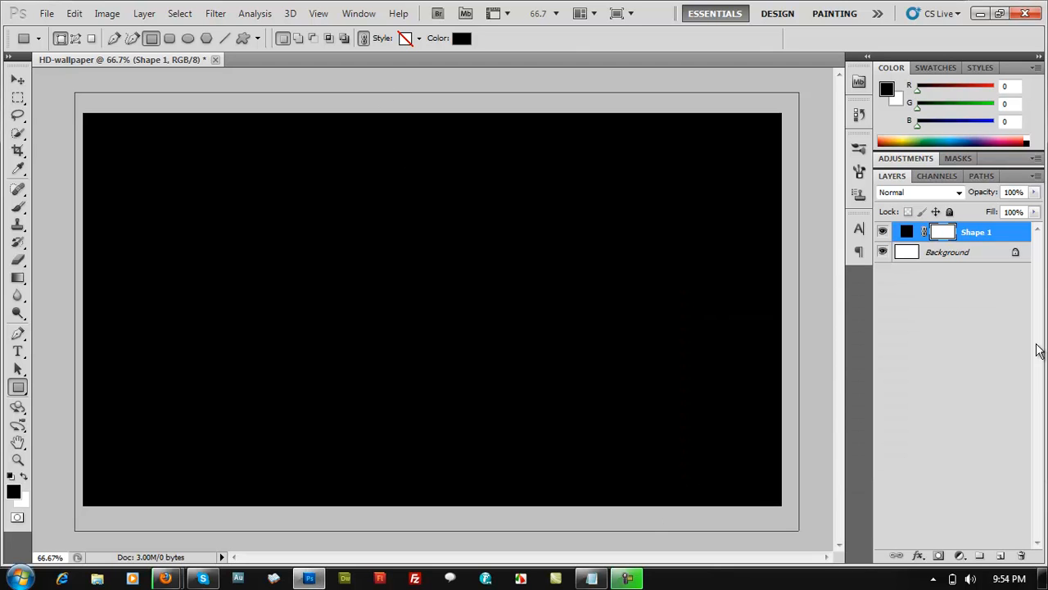
left_click(883, 232)
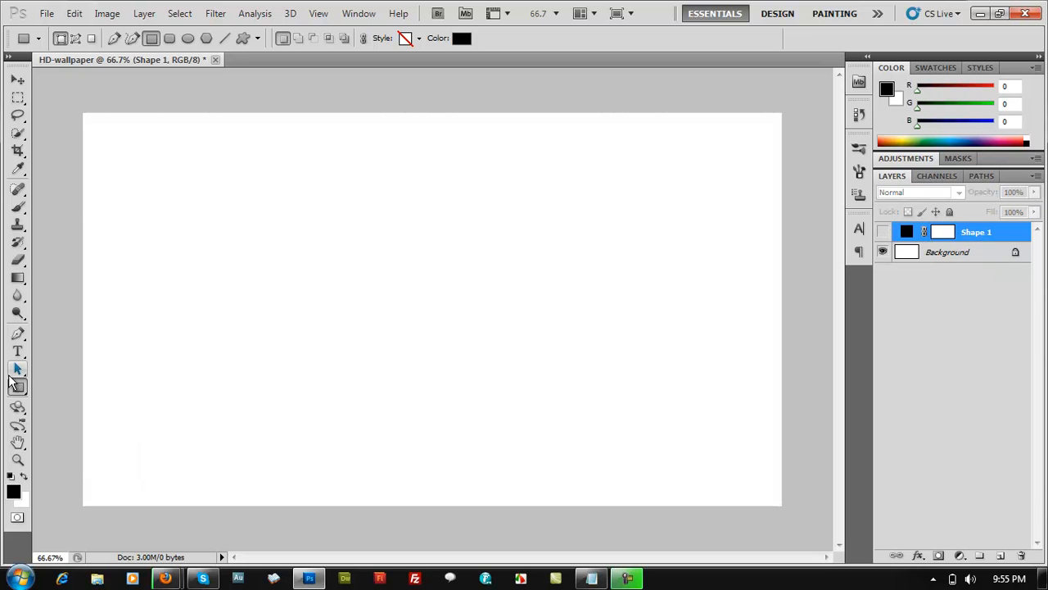
left_click(883, 233)
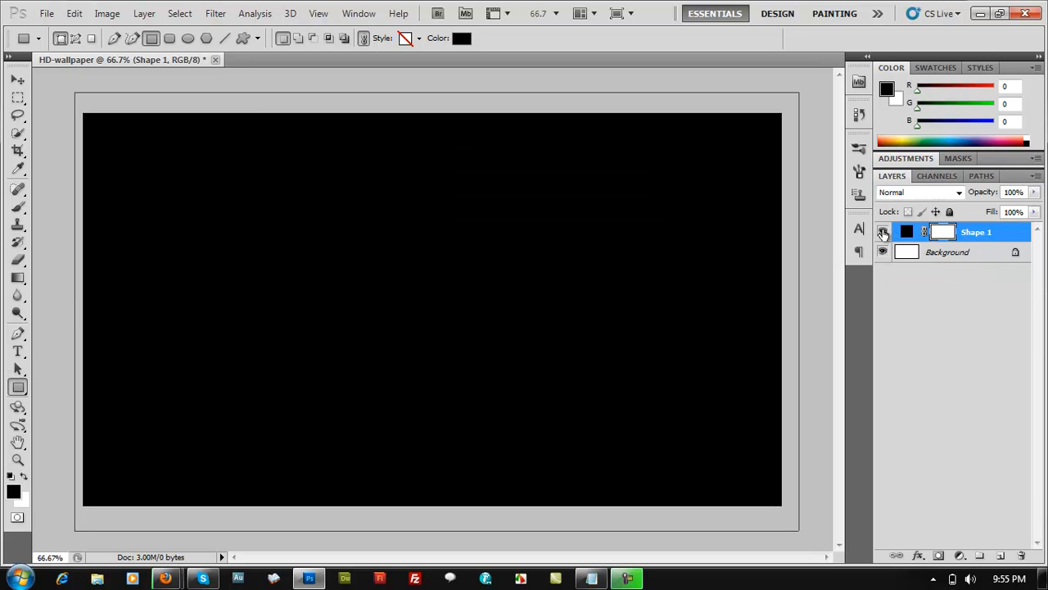
left_click(883, 233)
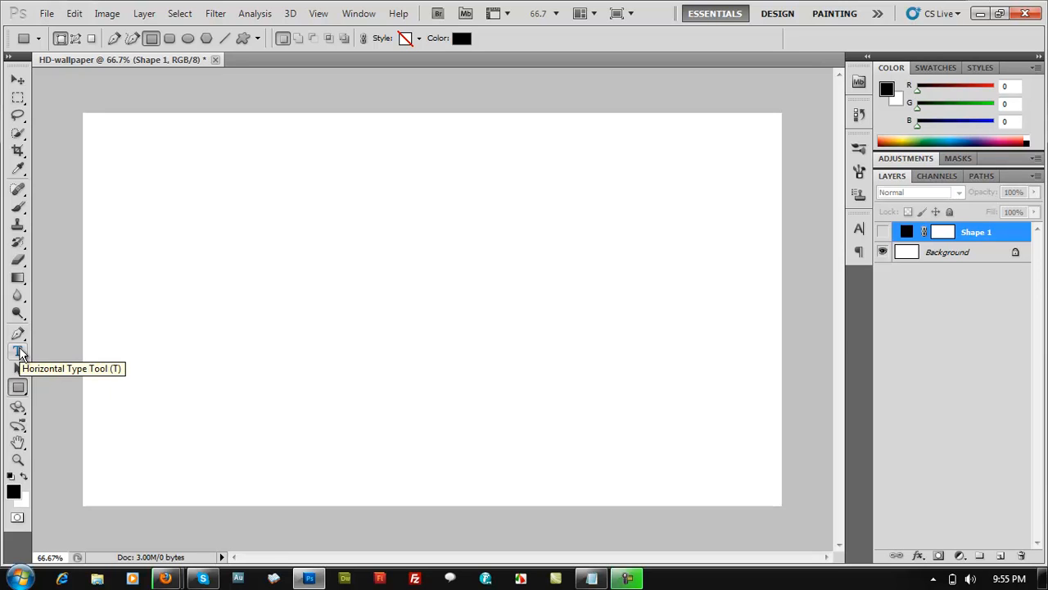
Step: Add the text noodleboss.com to the canvas in black Impact Regular at 250 pt
left_click(20, 353)
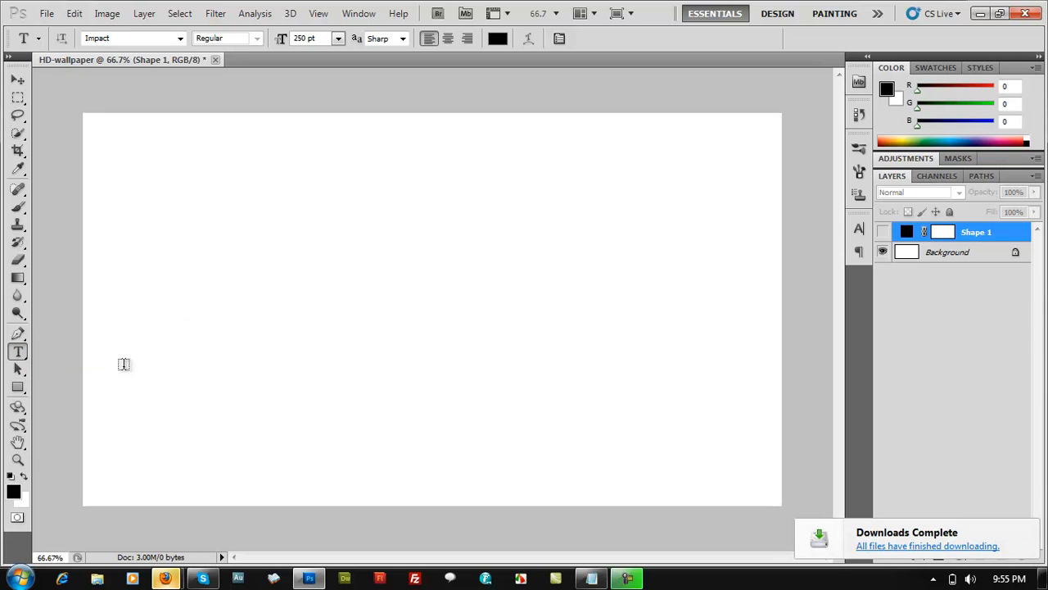
left_click(191, 344)
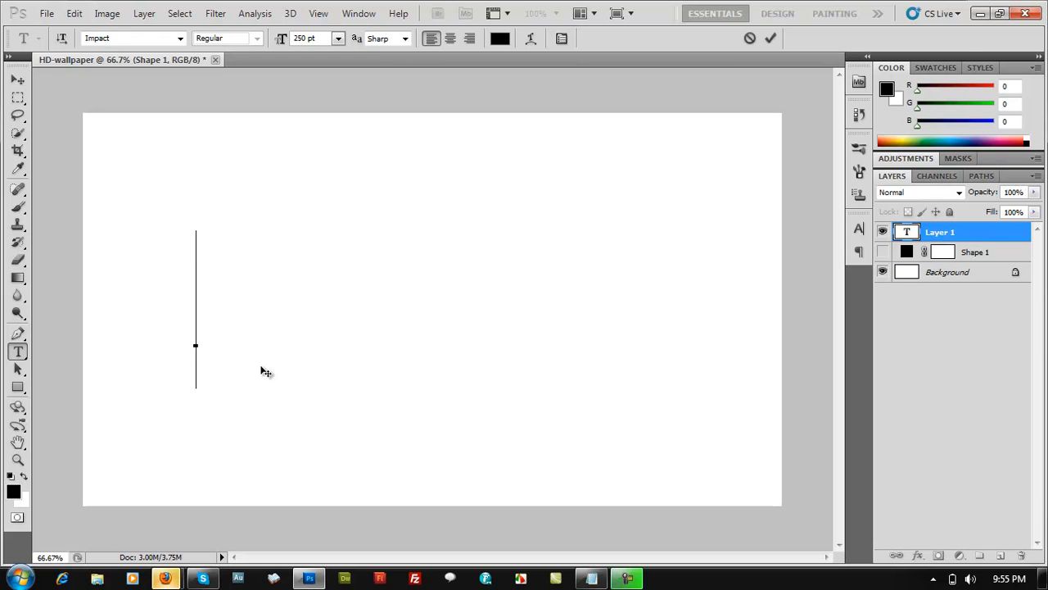
type("noodleboss")
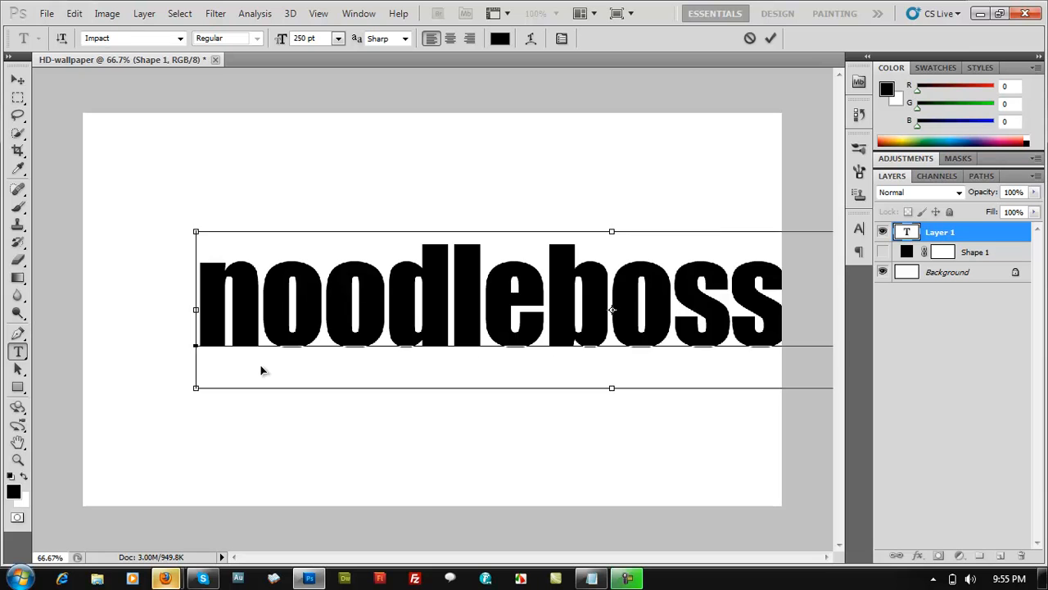
key("ctrl+a")
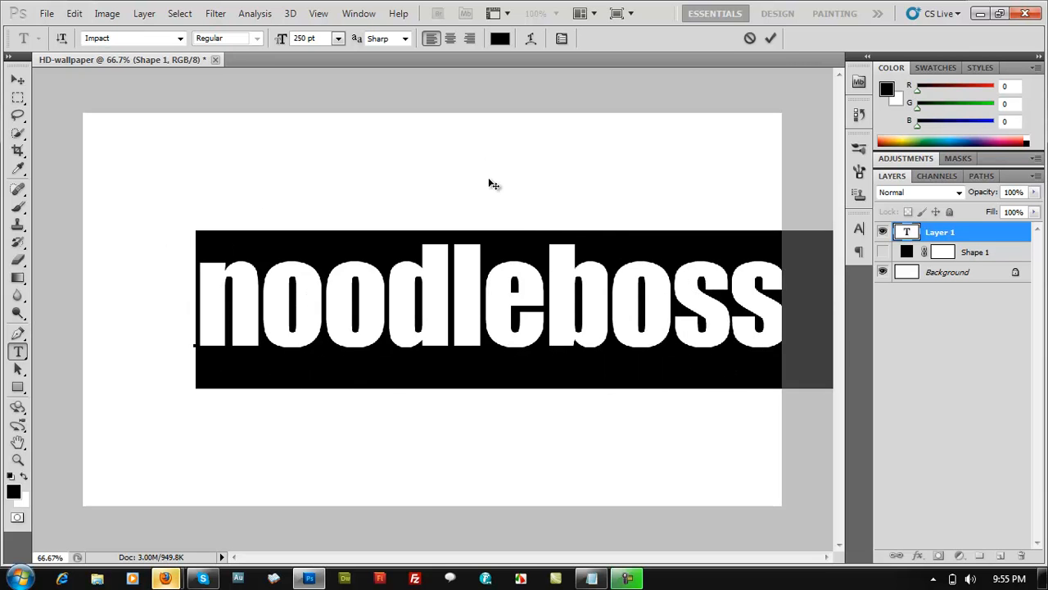
left_click(498, 310)
key("ctrl+a")
key("ctrl+z")
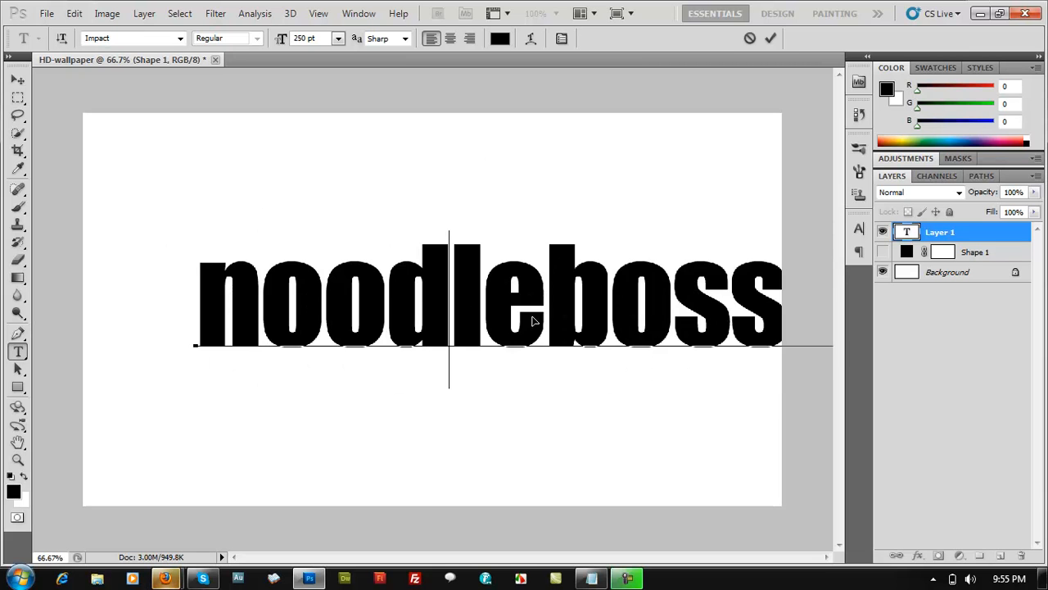
type("boss")
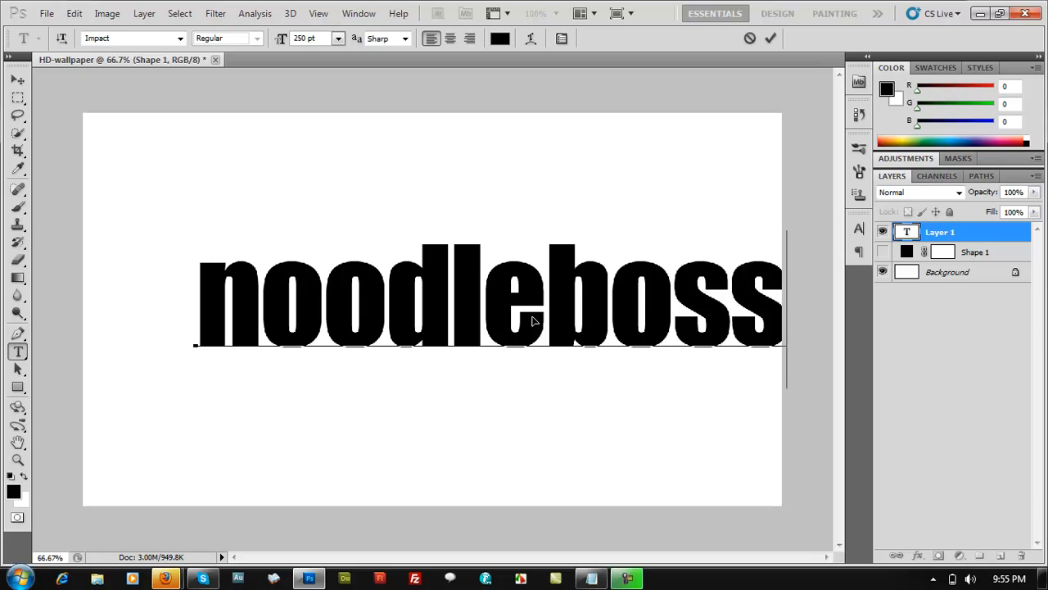
Step: Set the noodleboss.com text size to 180 pt and move the text to the middle of the canvas
key("ctrl+a")
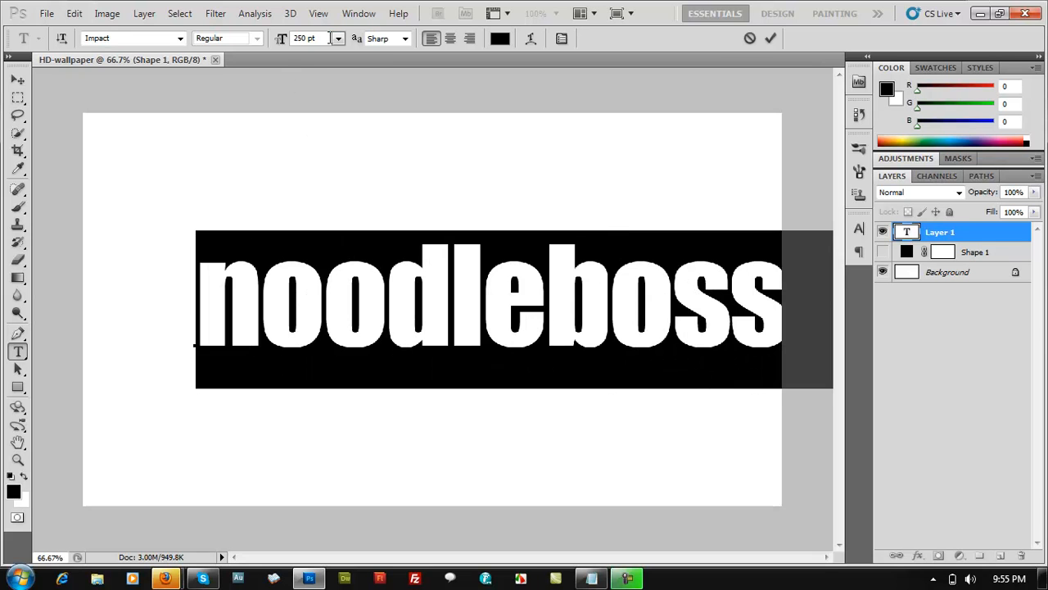
left_click(337, 38)
left_click(311, 37)
double_click(307, 36)
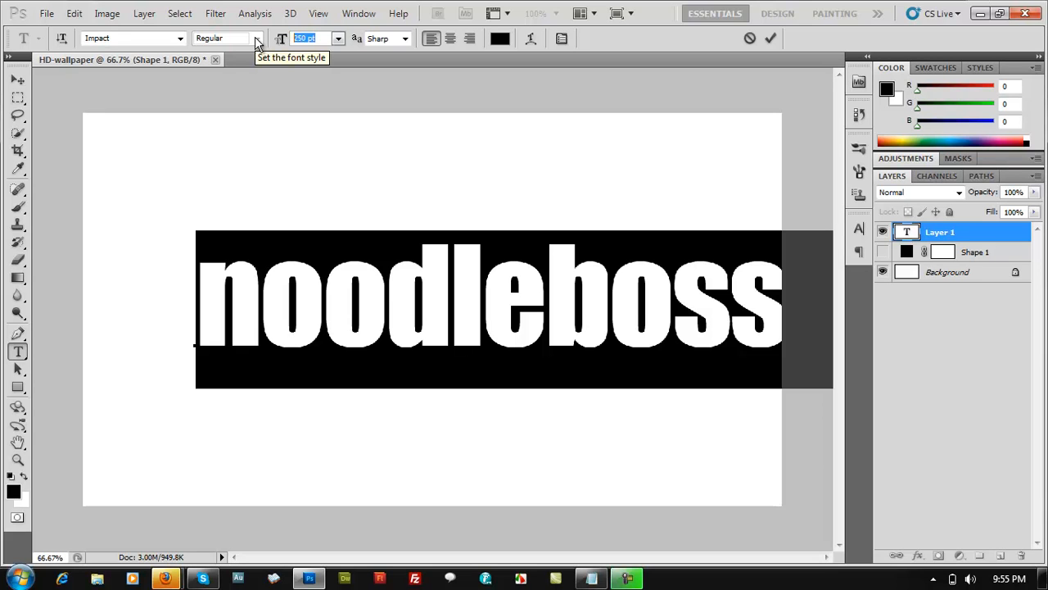
type("180")
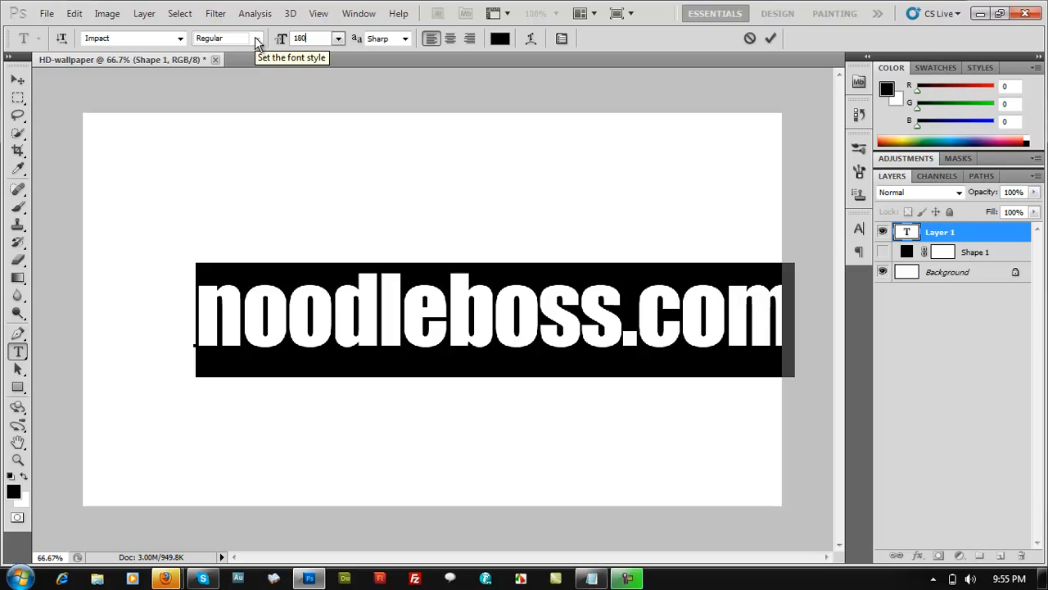
left_click(18, 80)
left_click_drag(622, 321, 559, 328)
Step: Set the size of the whole noodleboss.com text to 160 pt
key("t")
left_click(518, 292)
key("ctrl+a")
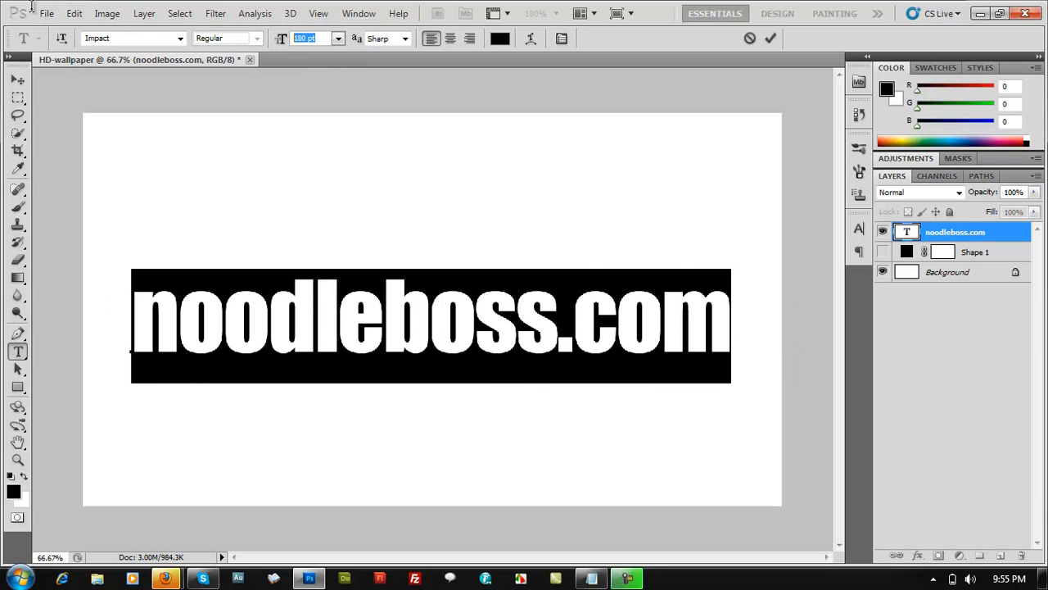
type("169")
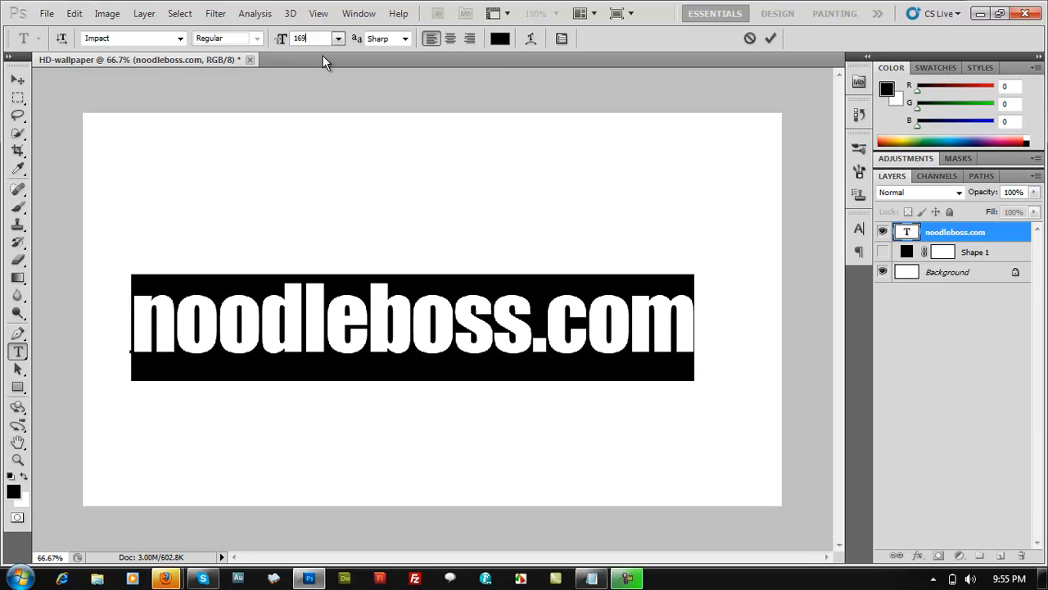
key("BackSpace")
type("0")
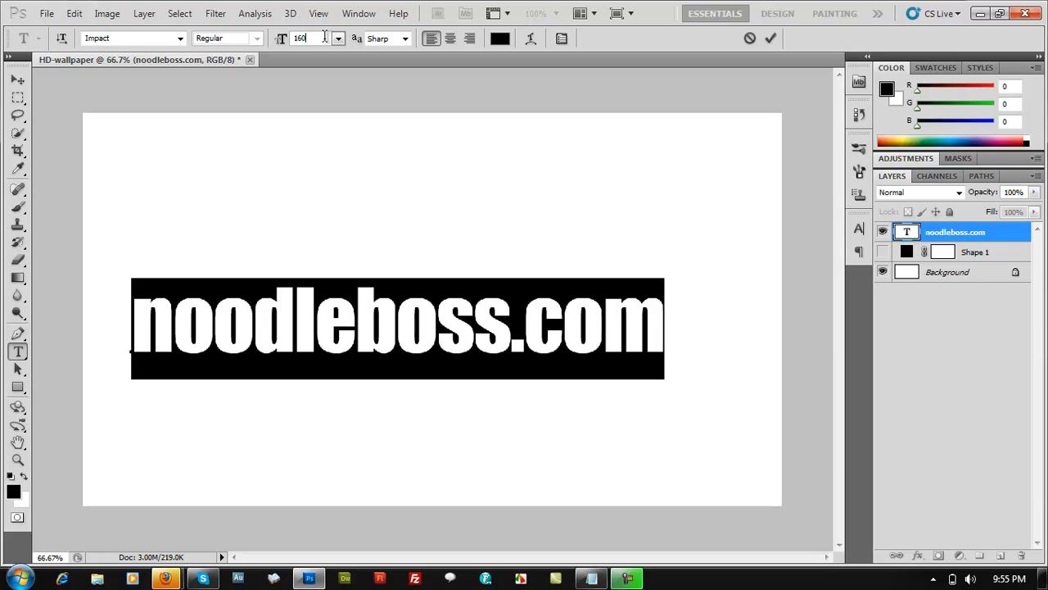
Step: Reposition the noodleboss.com text so it sits roughly centred horizontally, slightly below the middle of the canvas
left_click(17, 79)
left_click_drag(475, 310, 514, 319)
key("ctrl+plus")
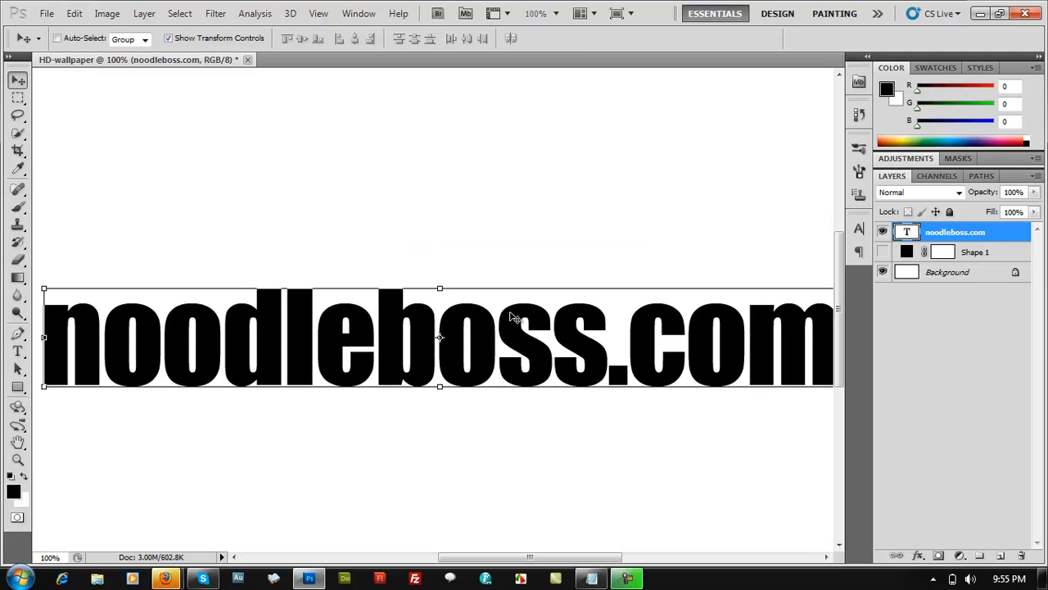
key("ctrl+minus")
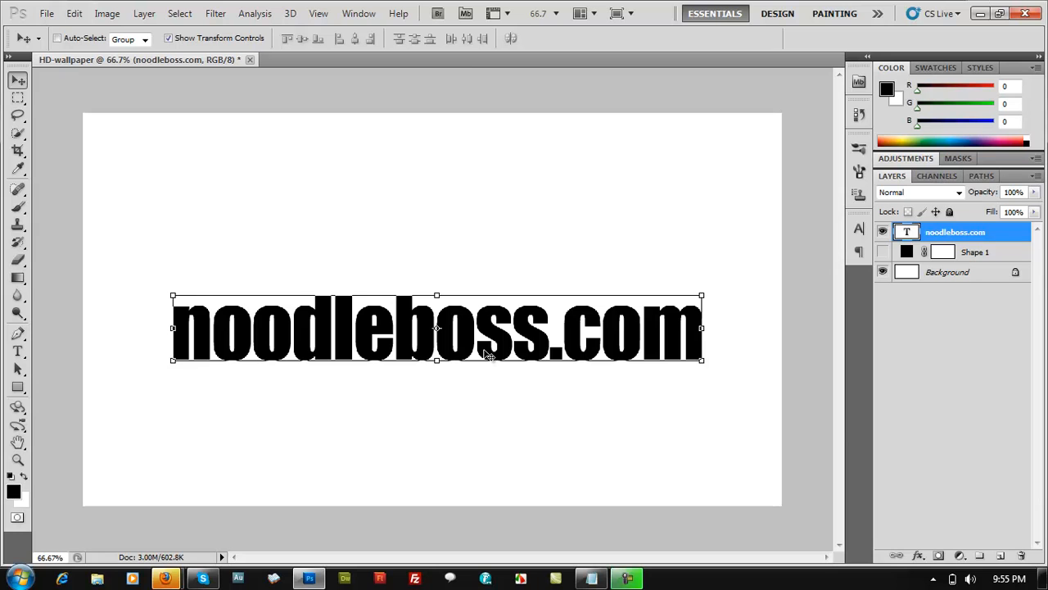
key("ctrl+plus")
scroll(486, 356, "down", 3)
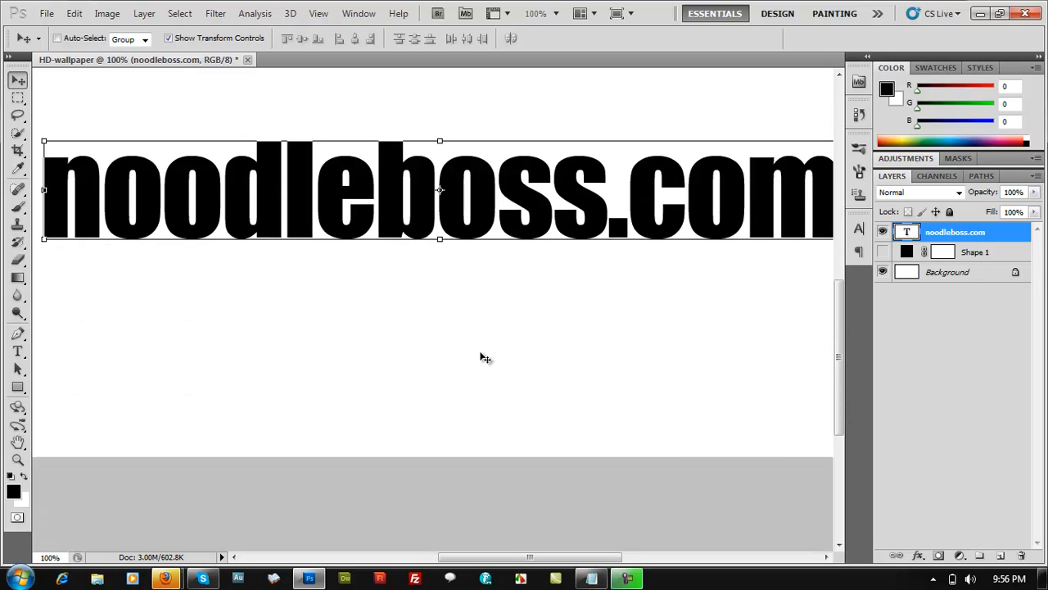
scroll(484, 358, "up", 5)
scroll(484, 357, "down", 2)
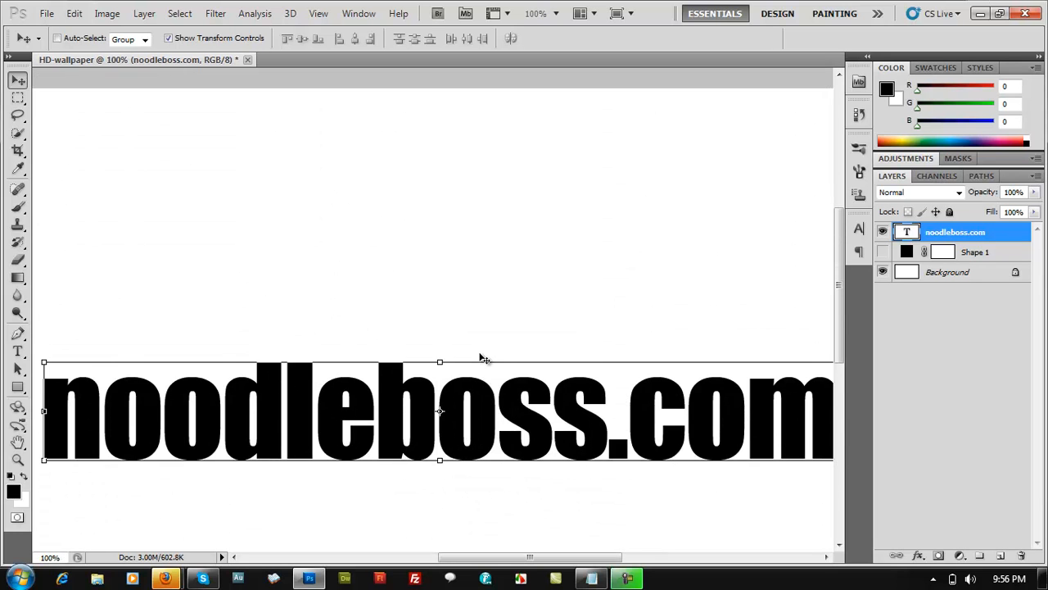
key("ctrl+minus")
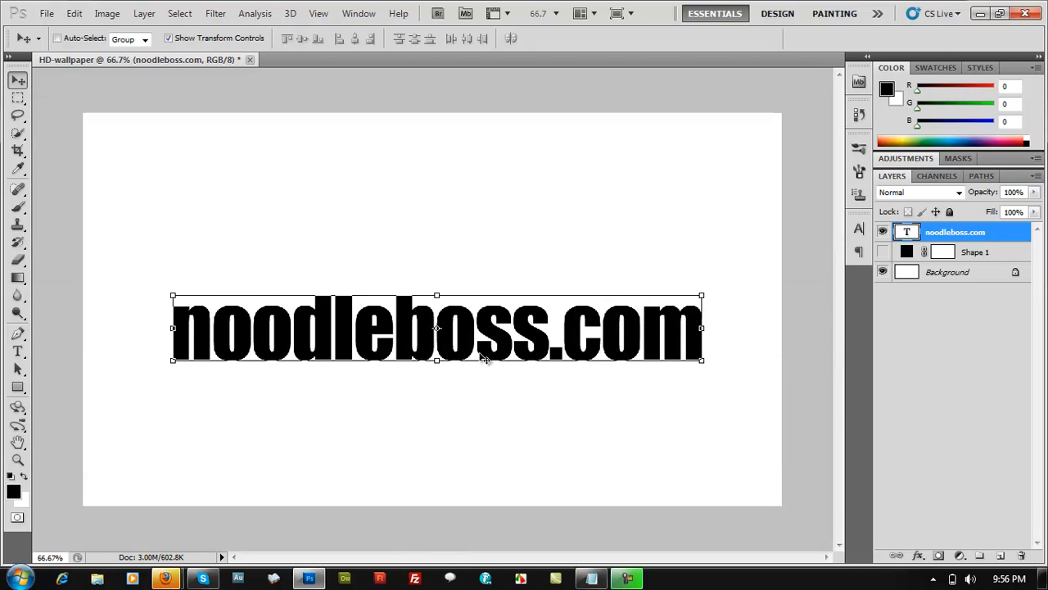
mouse_move(484, 358)
left_mouse_down()
mouse_move(465, 405)
mouse_move(484, 421)
mouse_move(465, 405)
mouse_move(495, 342)
mouse_move(568, 464)
mouse_move(570, 197)
mouse_move(535, 249)
mouse_move(516, 330)
mouse_move(494, 328)
mouse_move(498, 346)
left_mouse_up()
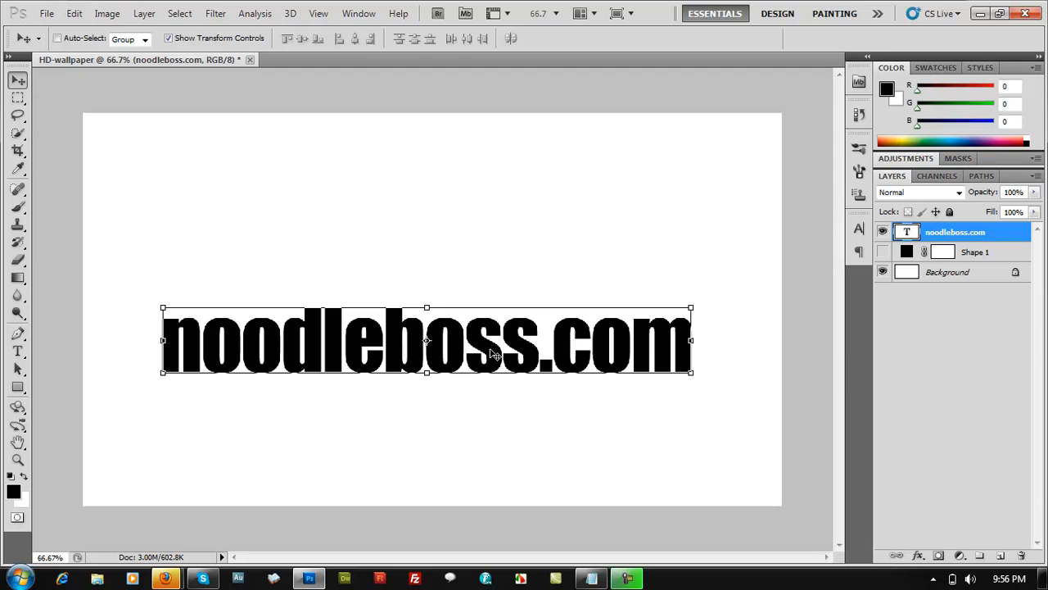
Step: Recolour only the .com ending of the noodleboss.com text in bright orange, #fb7102
key("t")
left_click(423, 339)
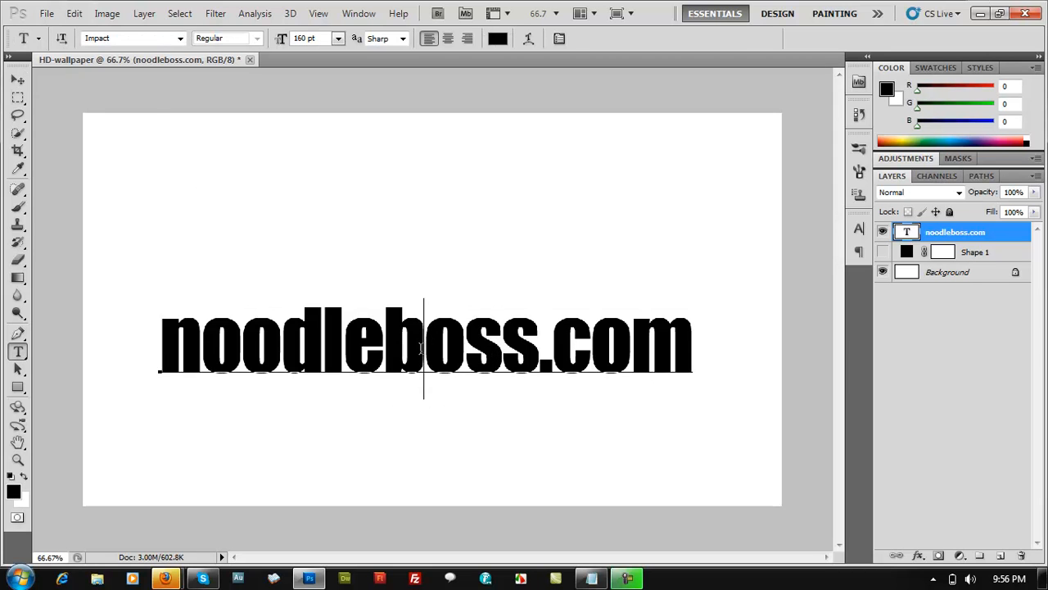
key("ctrl+a")
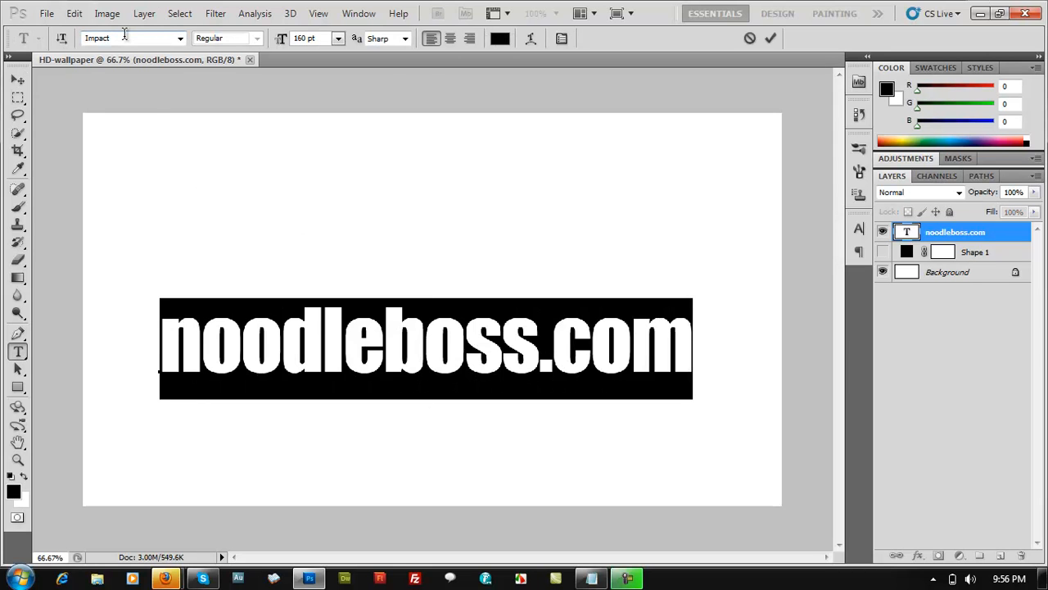
left_click(466, 352)
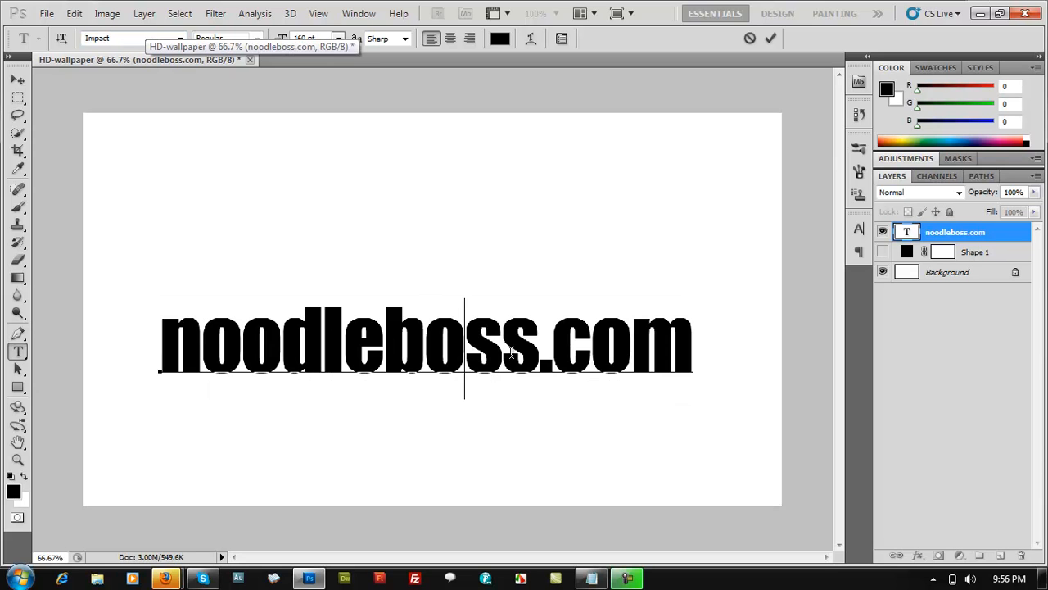
left_click_drag(539, 353, 694, 361)
left_click(501, 38)
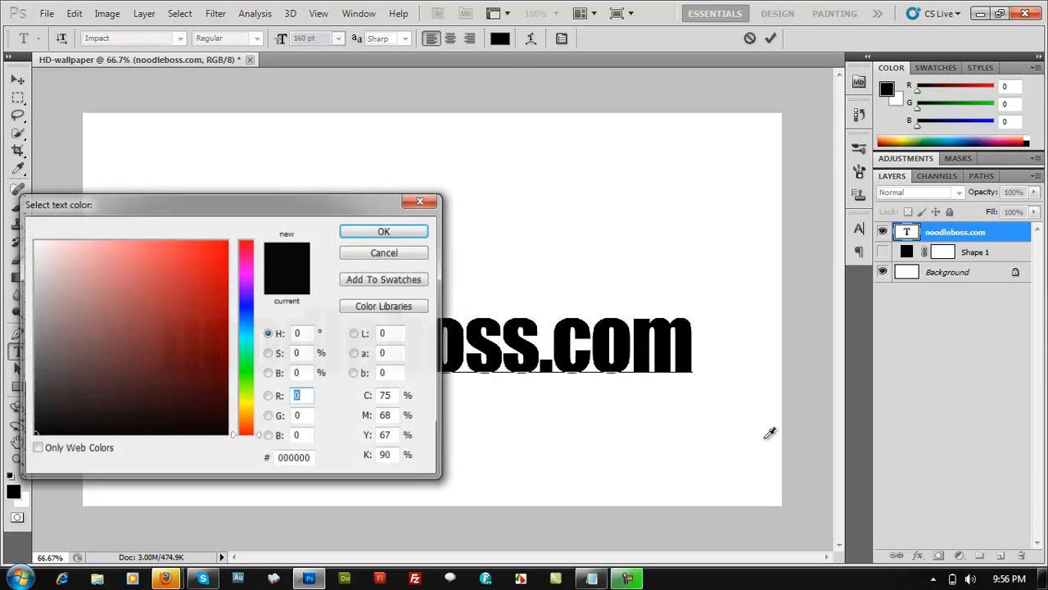
left_click_drag(254, 203, 276, 201)
left_click(790, 358)
left_click_drag(289, 394, 289, 417)
left_click(264, 253)
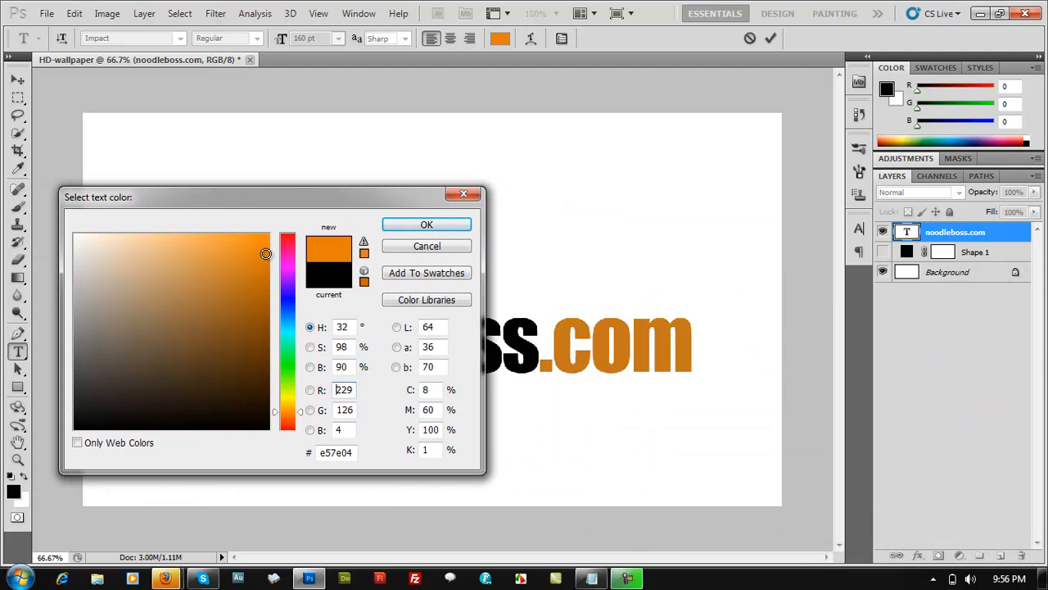
left_click(267, 291)
left_click(300, 415)
left_click(265, 248)
left_click_drag(266, 243, 268, 237)
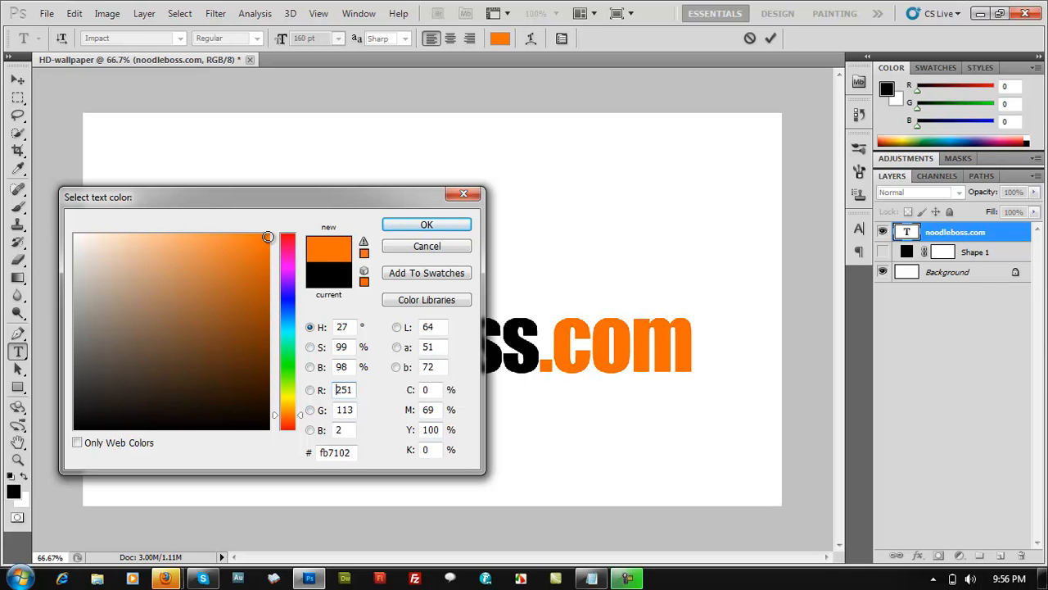
left_click(427, 225)
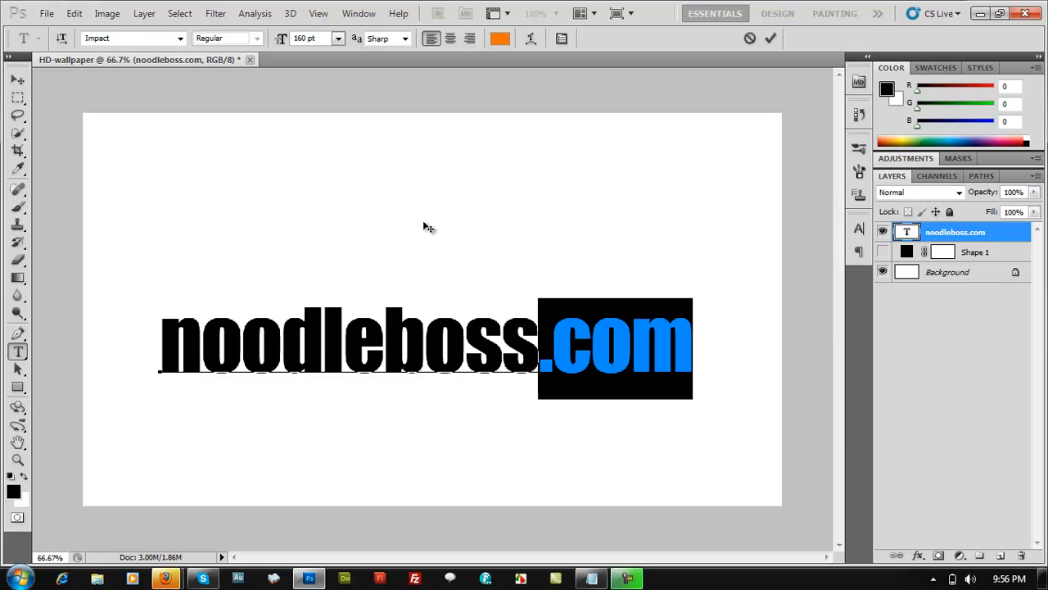
left_click(586, 354)
Step: Add a second text line, noodled thingklin!, as its own layer above the noodleboss.com text
left_click(17, 351)
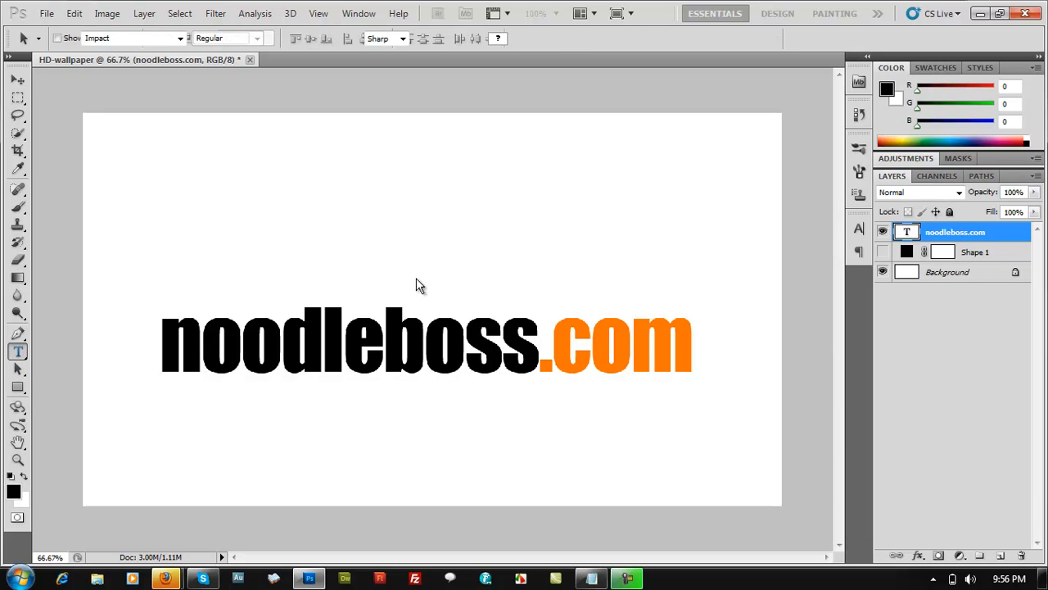
left_click(406, 254)
type("noodleb")
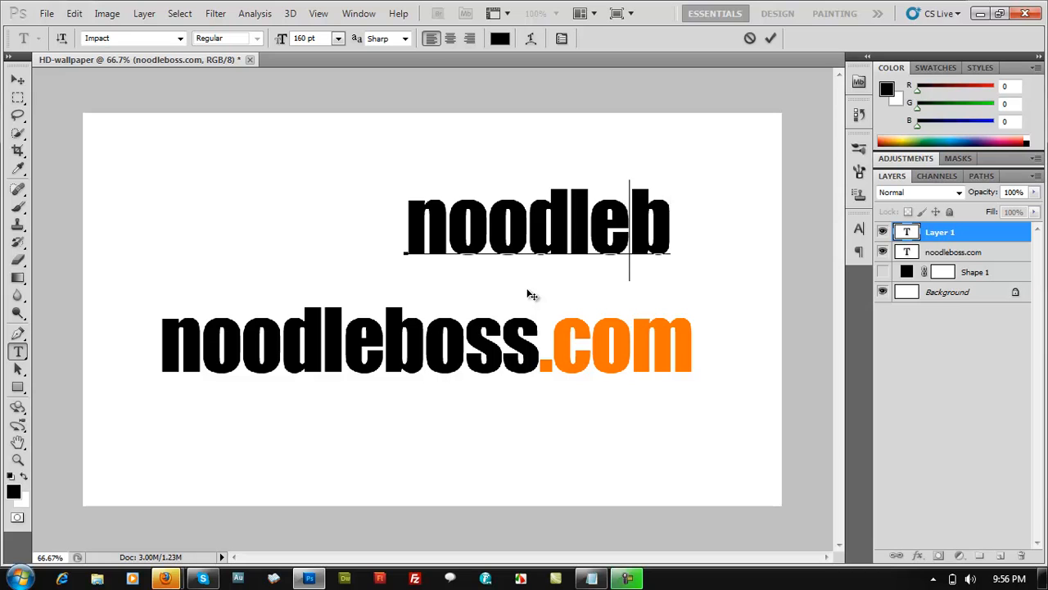
key("BackSpace")
type("d")
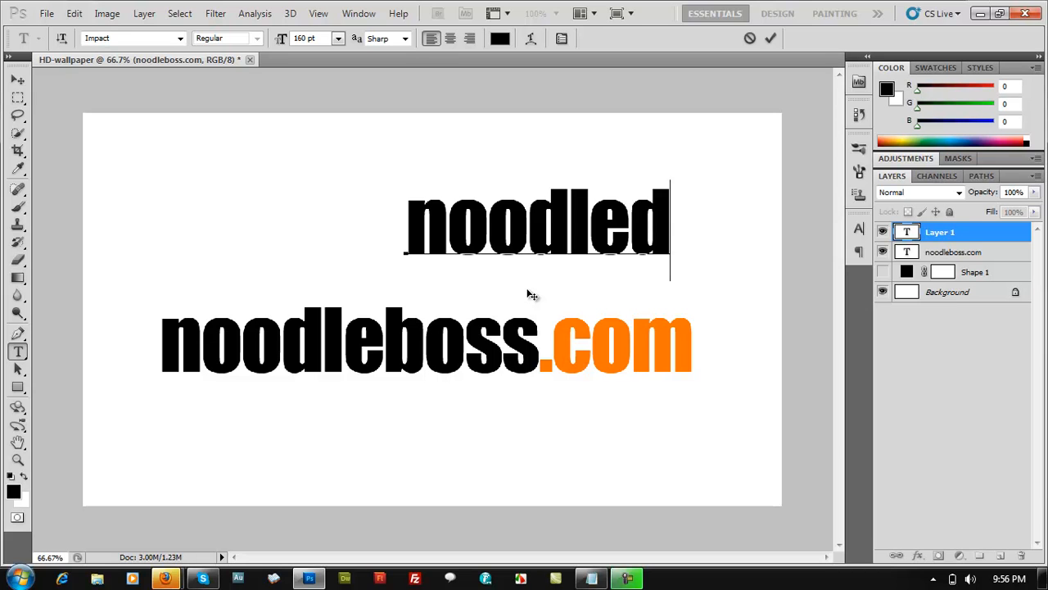
type(" thin")
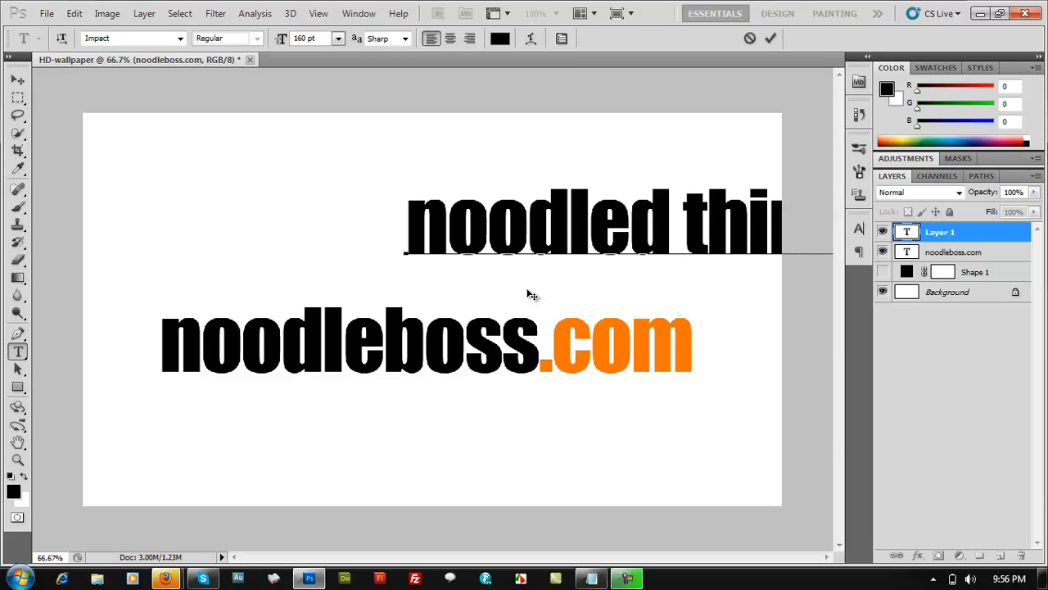
Step: Set the whole new text line to 24 pt in the Jennifer's Hand Writing font
key("ctrl+a")
left_click(337, 38)
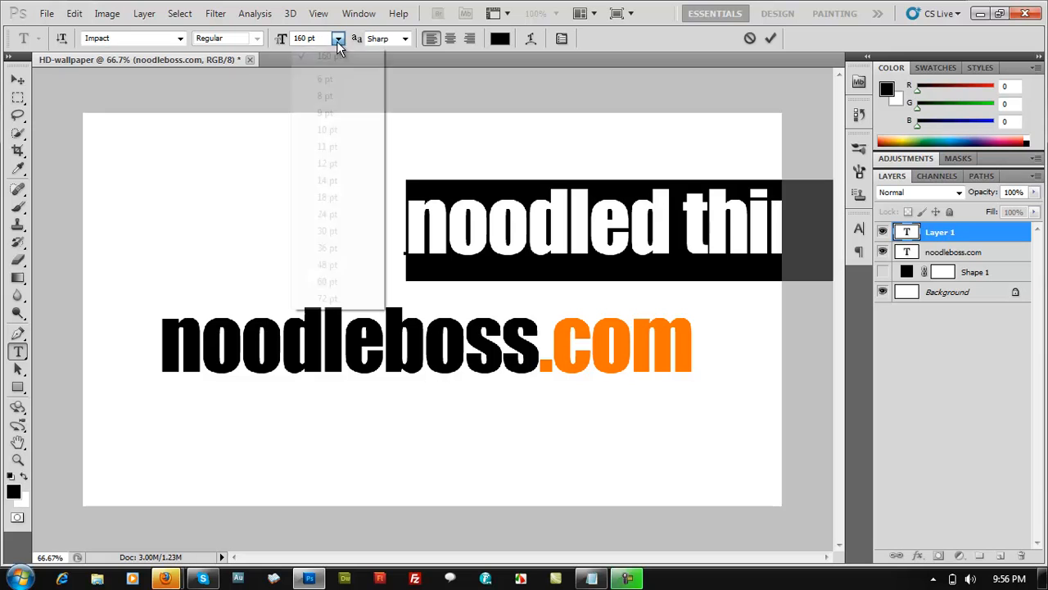
left_click(299, 236)
left_click(493, 249)
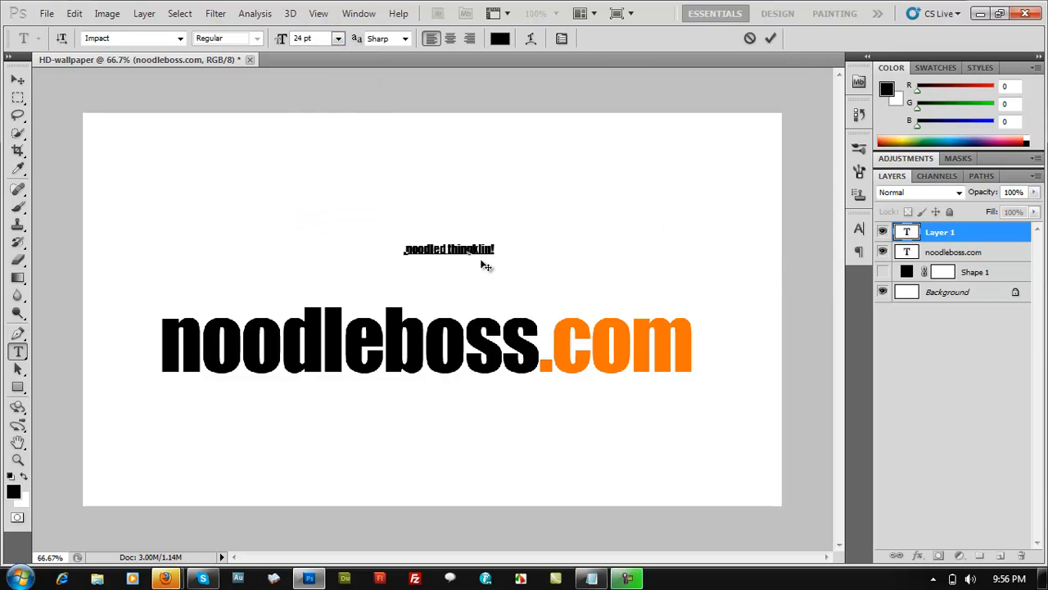
key("ctrl+a")
left_click(163, 38)
type("Jennife")
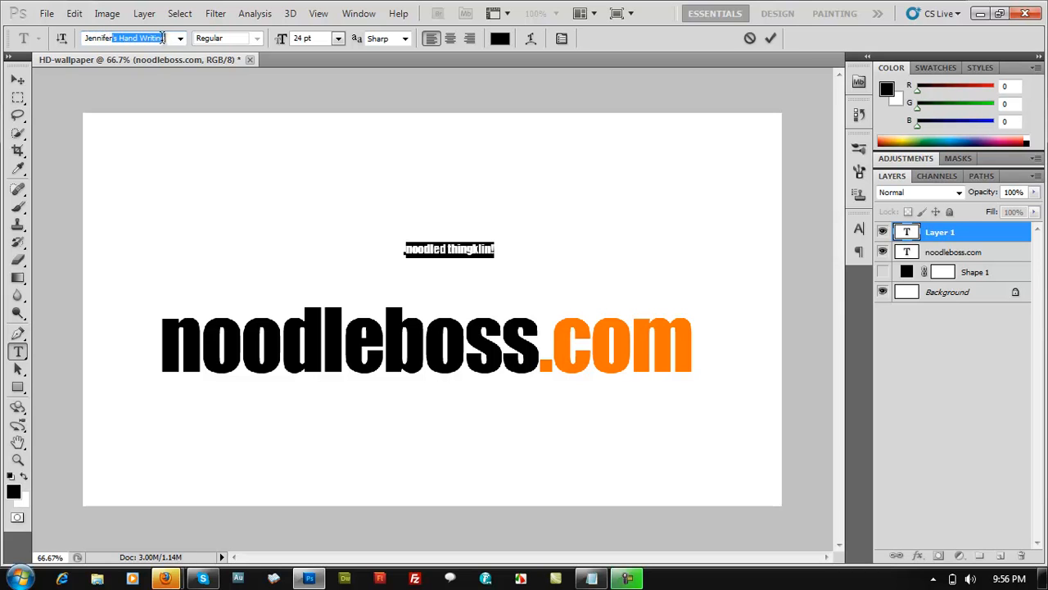
key("Return")
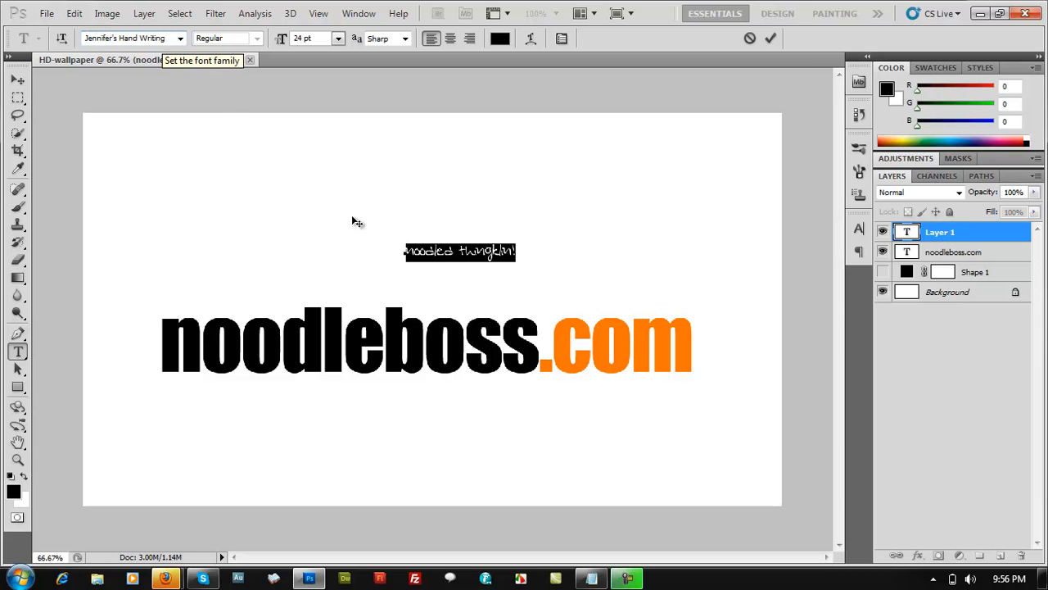
Step: Enlarge the whole handwritten text line to 60 pt
left_click(490, 251)
key("ctrl+a")
left_click(337, 38)
left_click(307, 283)
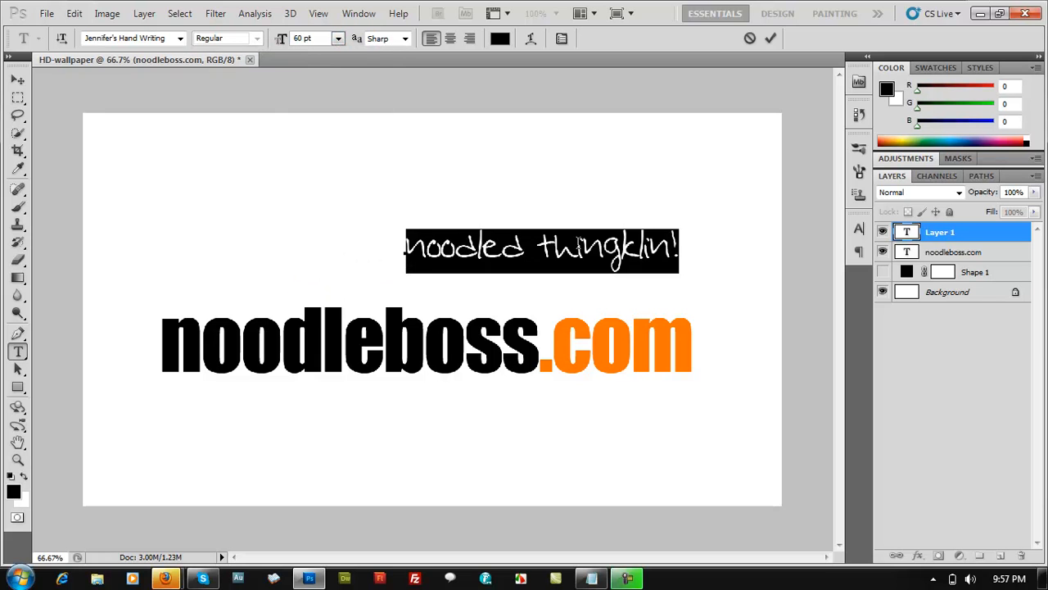
Step: Correct the handwritten line's spelling so it reads noodled thinking!
left_click(578, 245)
key("BackSpace")
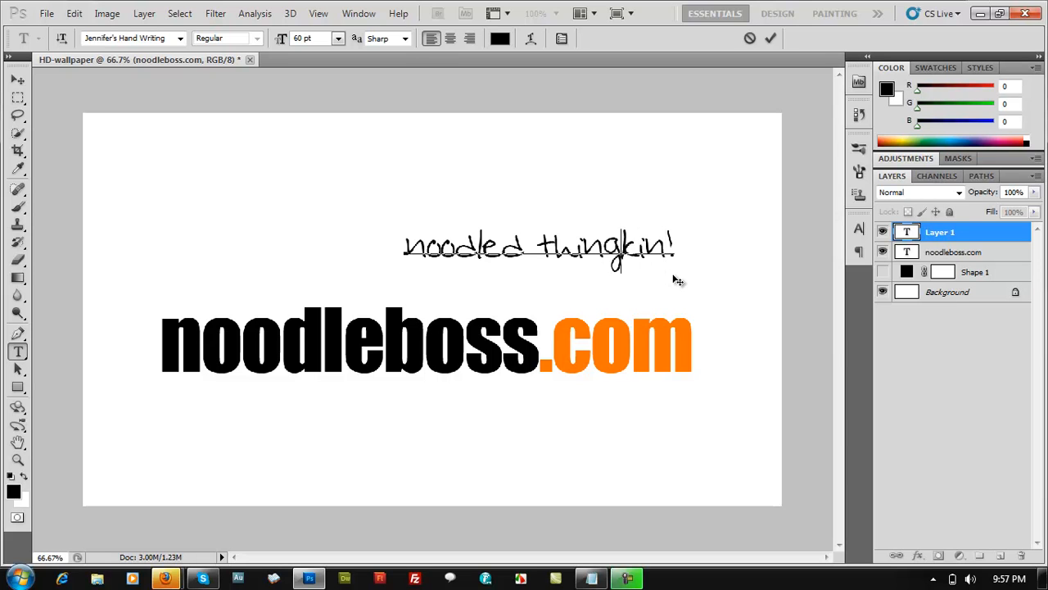
key("BackSpace")
key("End")
type("g")
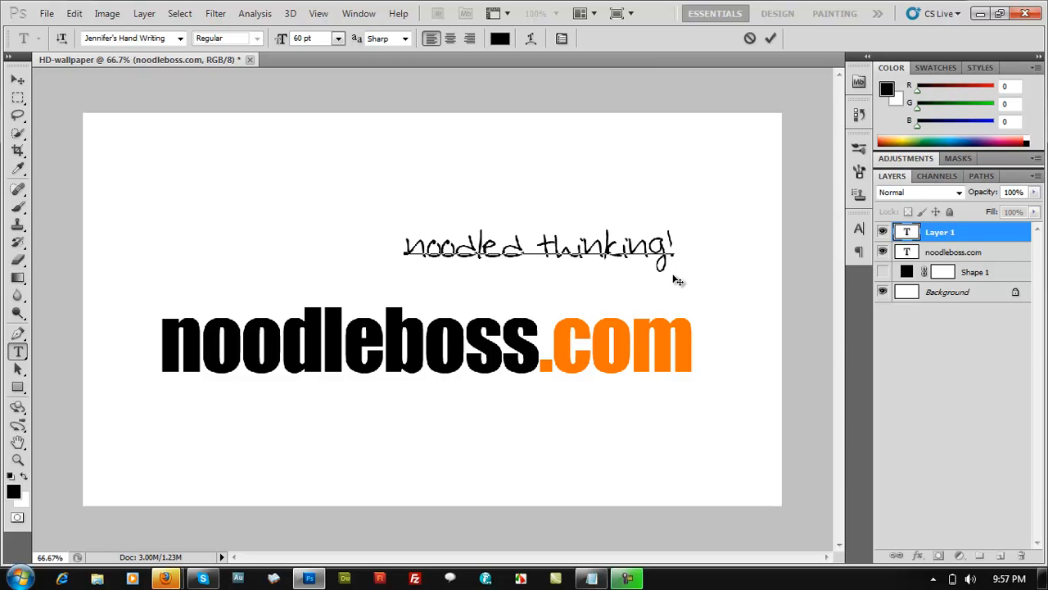
Step: Move the noodled thinking! text down so it sits just above the end of noodleboss.com
left_click(18, 80)
left_click_drag(577, 247, 628, 302)
key("Up")
key("Up")
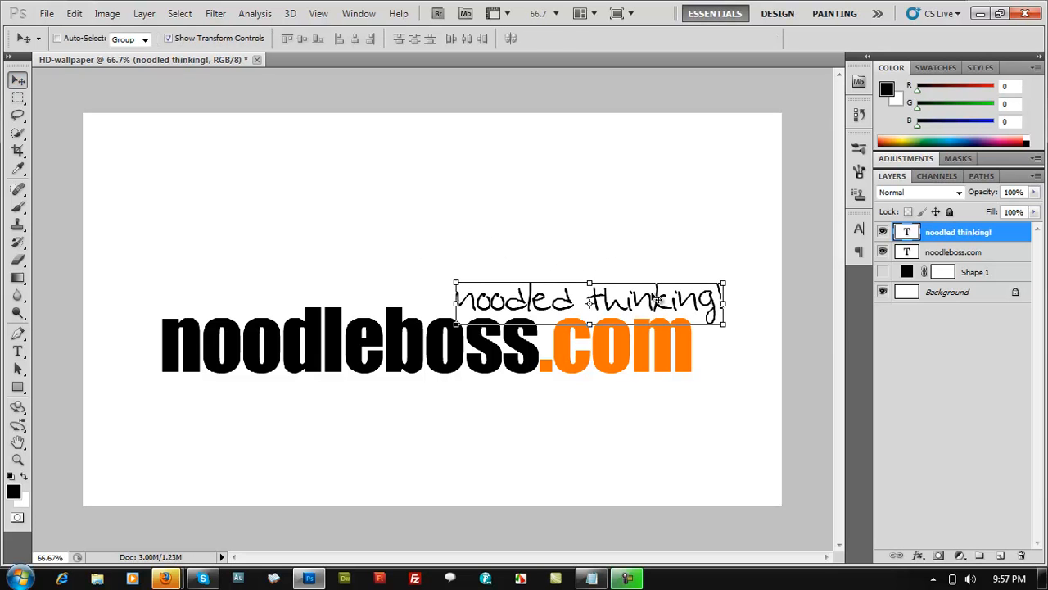
Step: Set the noodled thinking! text to 65 pt and shift it left above the boss.com part of the logo
key("t")
left_click(658, 299)
key("ctrl+a")
left_click(322, 37)
type("65")
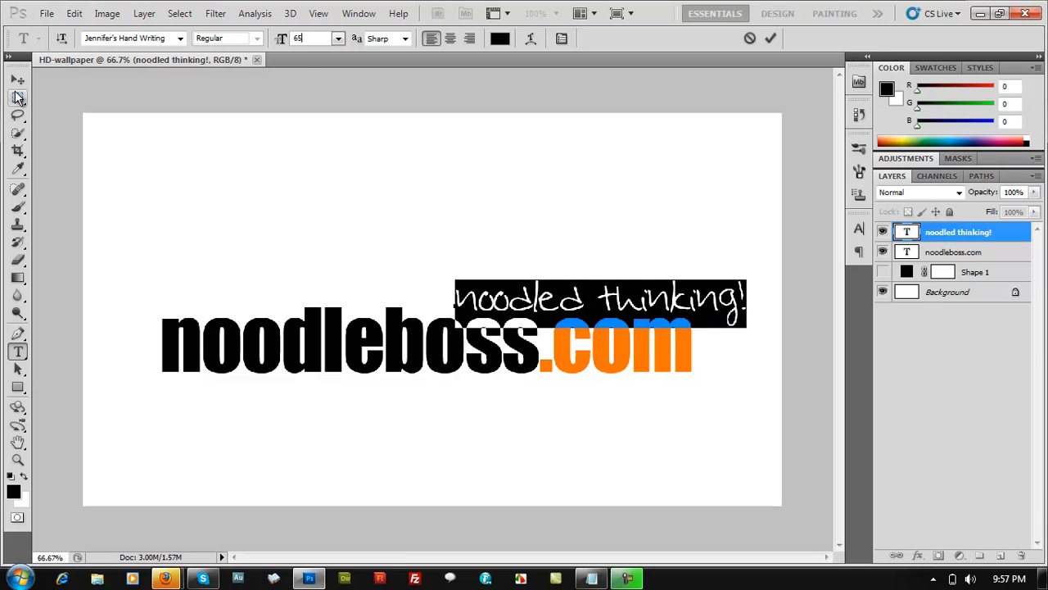
left_click(17, 80)
mouse_move(699, 312)
left_mouse_down()
mouse_move(659, 312)
mouse_move(684, 312)
left_mouse_up()
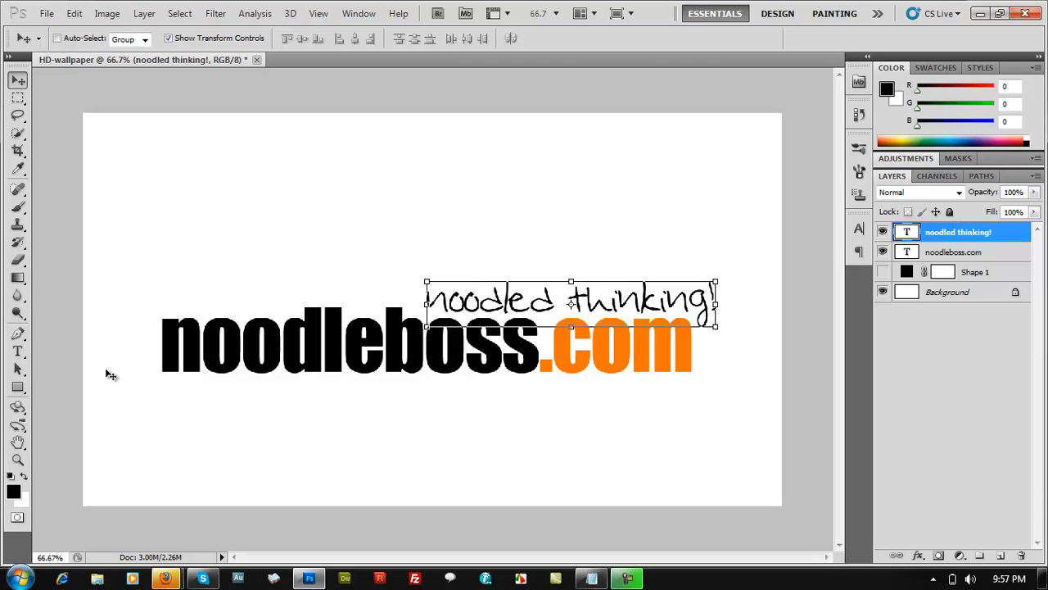
Step: Try a thin black rectangle across the full width of the canvas's bottom edge
left_click(18, 388)
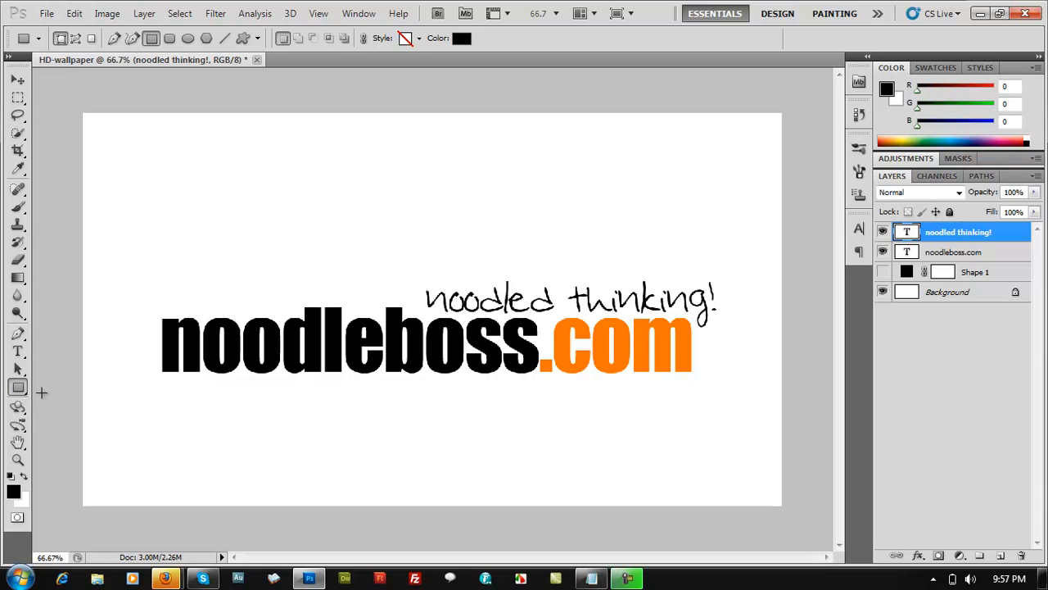
left_click_drag(72, 487, 802, 503)
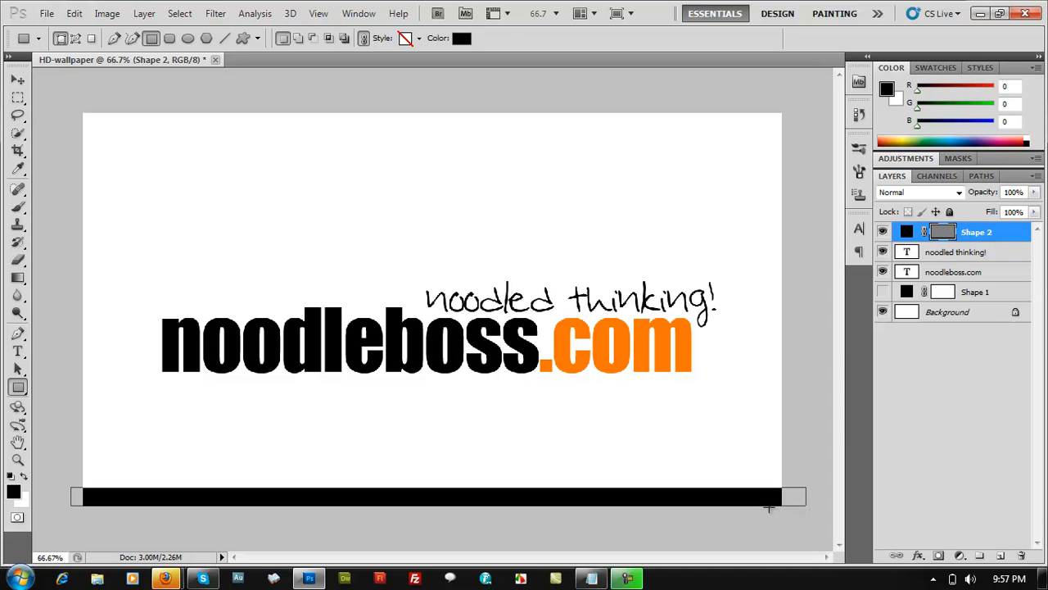
key("v")
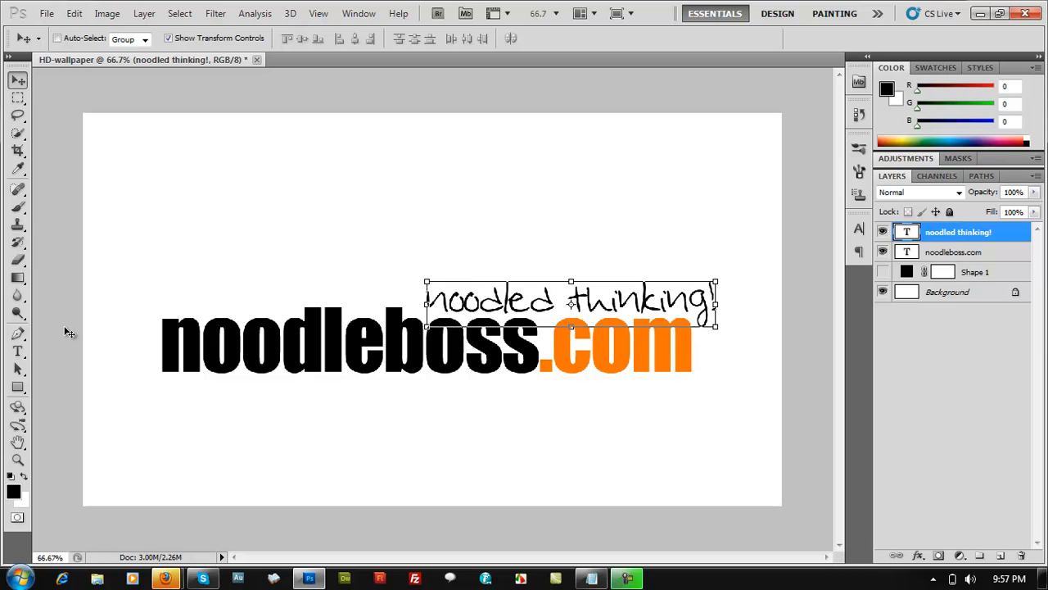
Step: Draw three black test rectangles one below another near the canvas's left edge, and undo all three
left_click(17, 386)
left_click_drag(105, 134, 173, 188)
mouse_move(108, 211)
left_mouse_down()
mouse_move(164, 276)
mouse_move(190, 273)
left_mouse_up()
left_click_drag(112, 302, 157, 346)
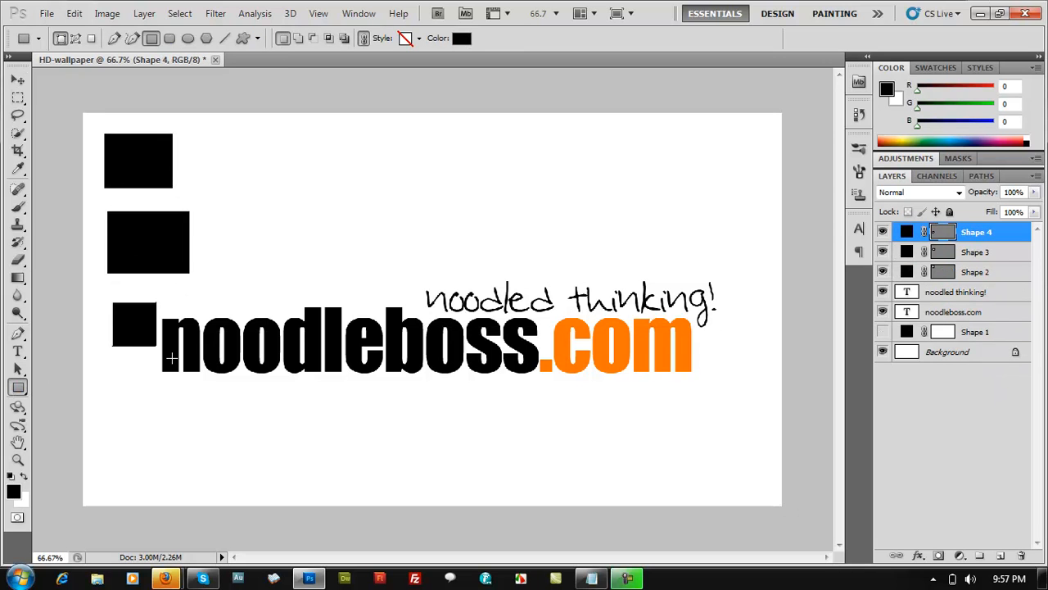
key("ctrl+alt+z")
key("ctrl+alt+z")
key("ctrl+alt+z")
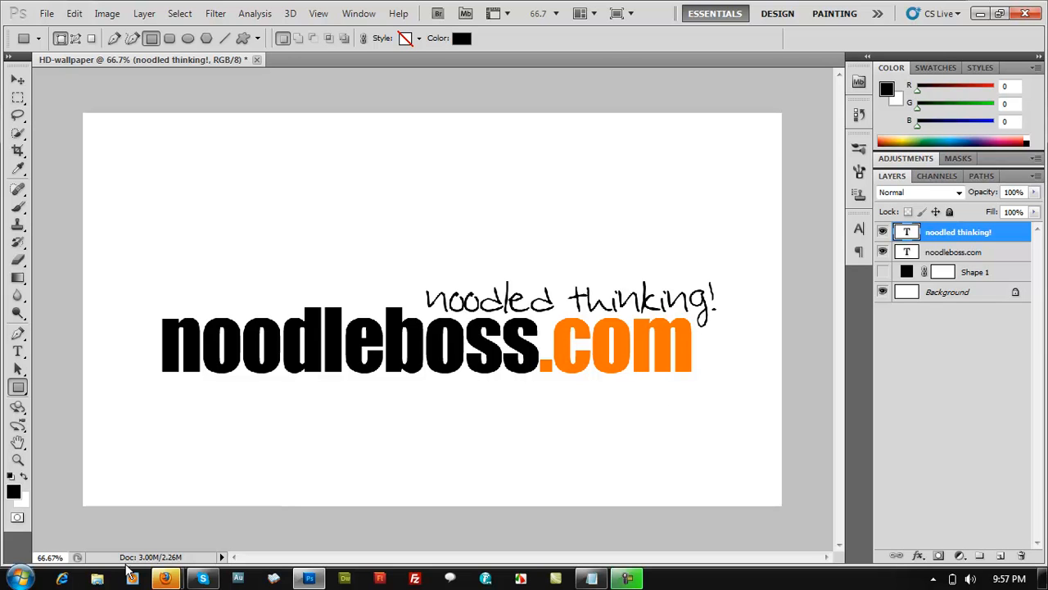
Step: Locate the downloaded white-parchment-paper-texture.jpg in its folder and open it from the Desktop in Photoshop
mouse_move(167, 579)
left_click(240, 514)
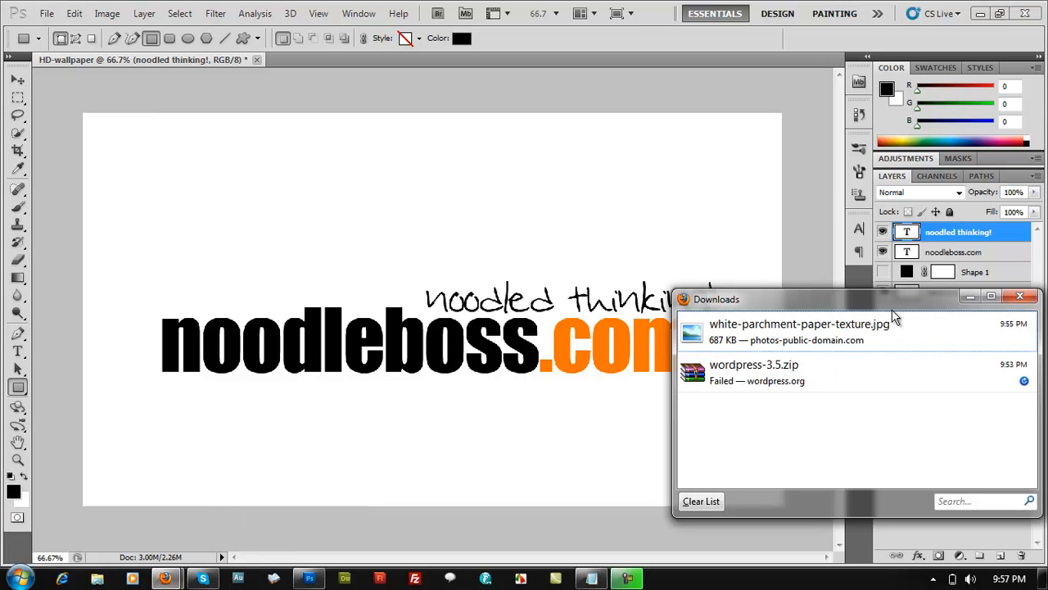
right_click(725, 338)
left_click(762, 365)
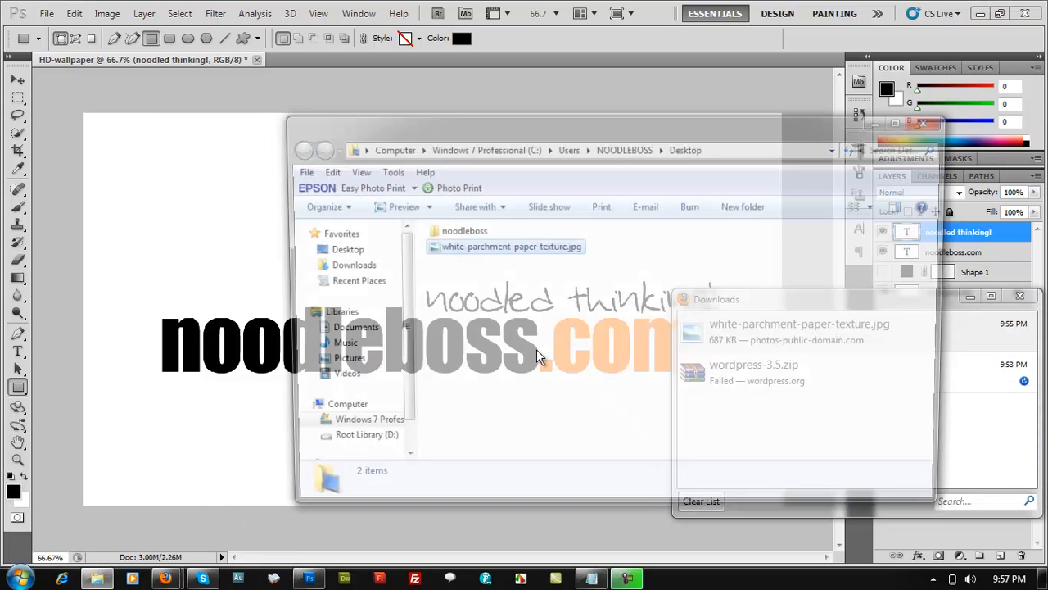
left_click(32, 207)
key("ctrl+o")
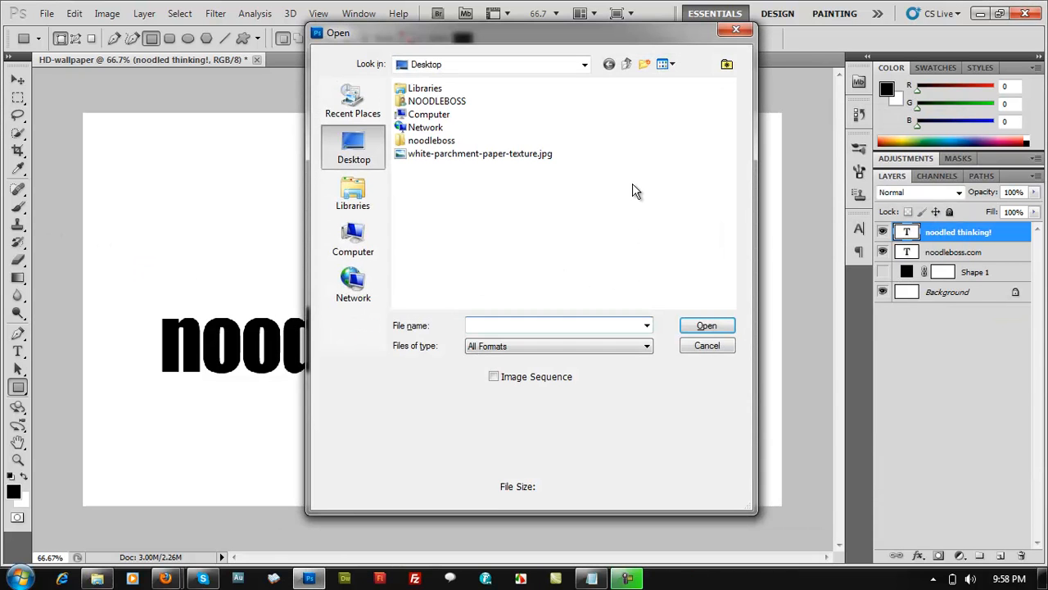
double_click(451, 154)
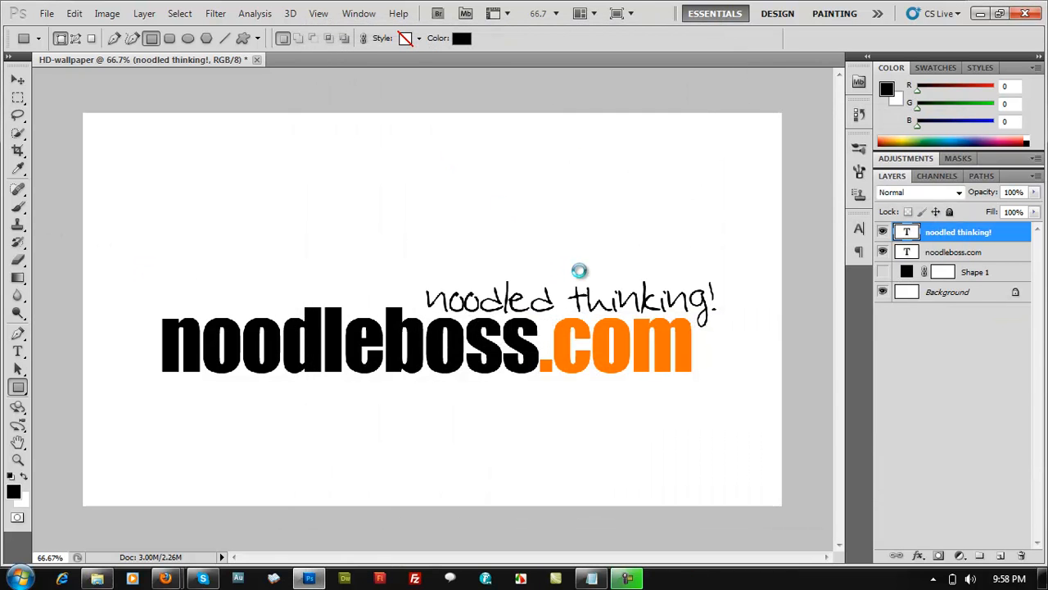
Step: Copy the whole parchment texture and return to the HD-wallpaper document with its Background layer selected
key("ctrl+a")
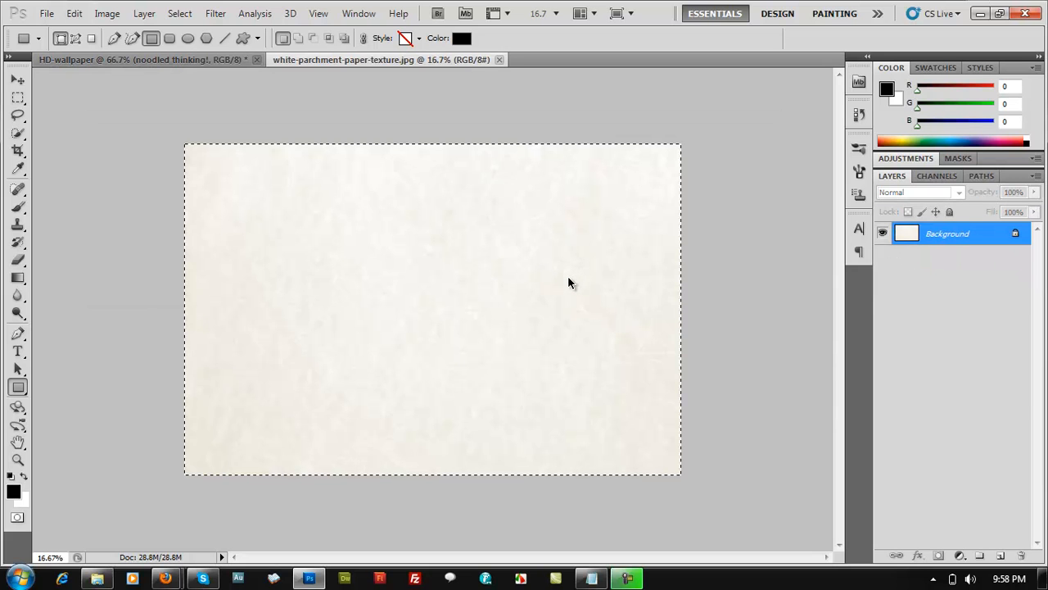
left_click(154, 62)
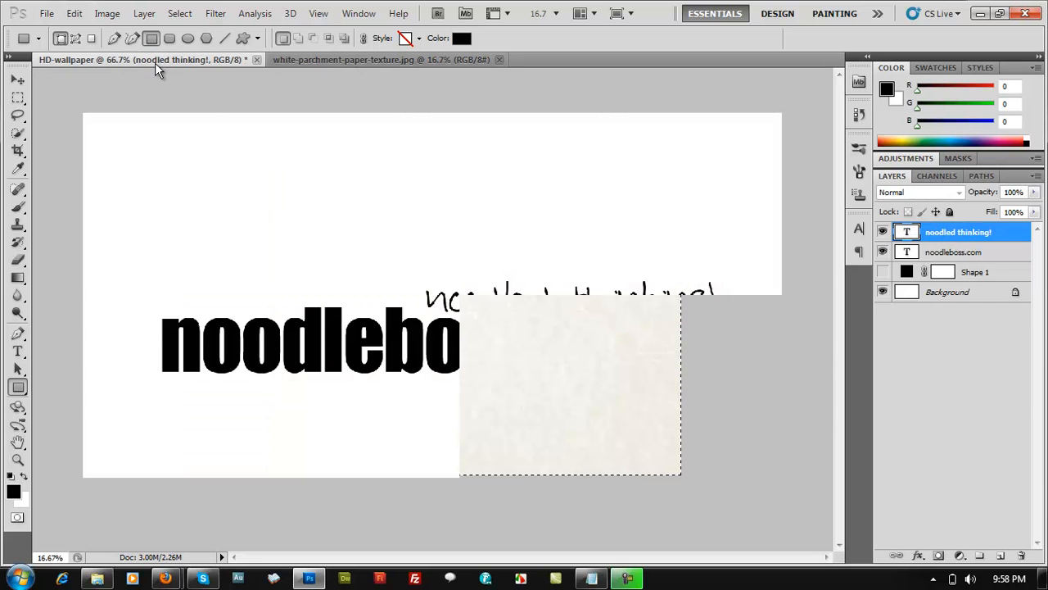
left_click(946, 295)
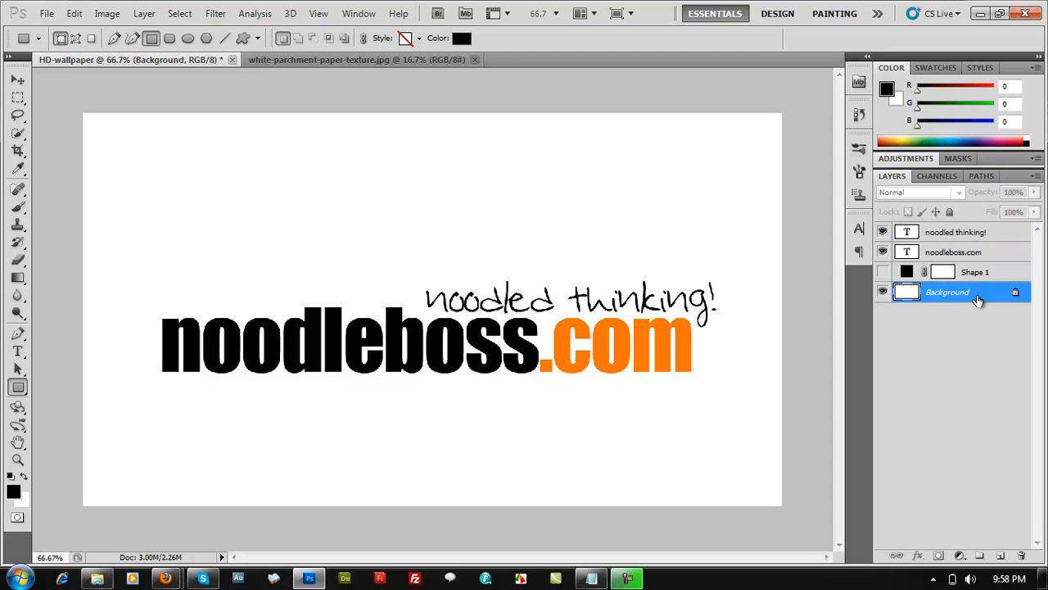
Step: Try pasting the parchment texture above the noodled thinking! text layer, and undo the paste
left_click(955, 231)
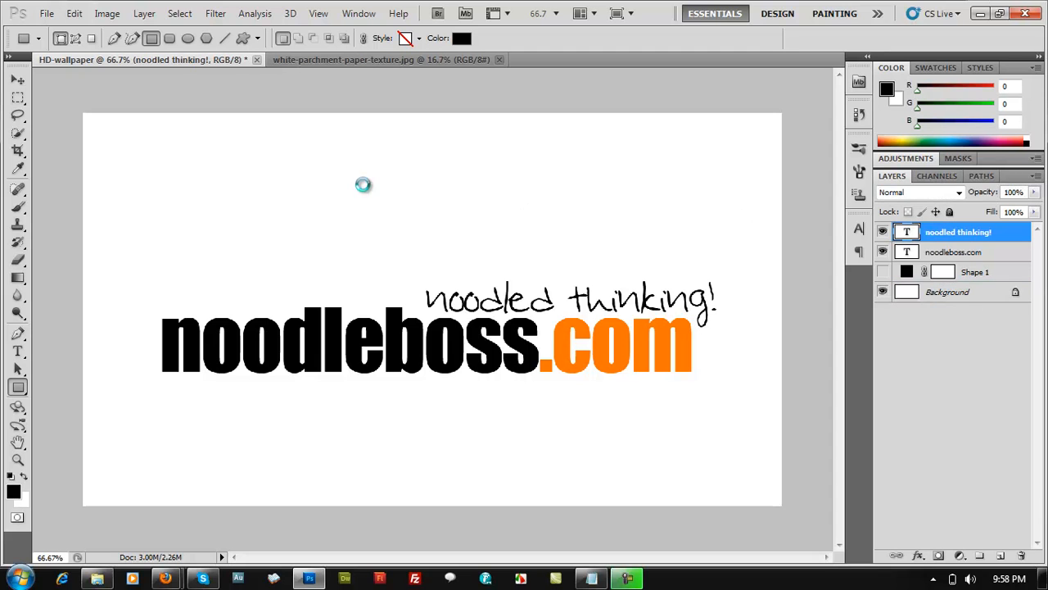
left_click_drag(983, 237, 970, 347)
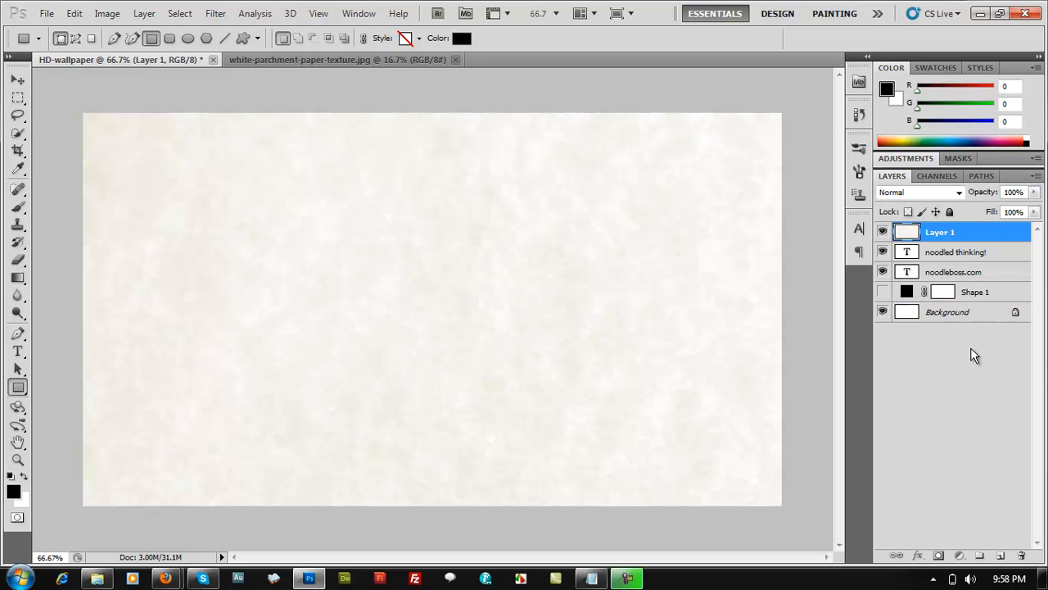
key("ctrl+z")
Step: Paste the parchment texture directly above the Background layer, beneath the logo text
left_click(934, 297)
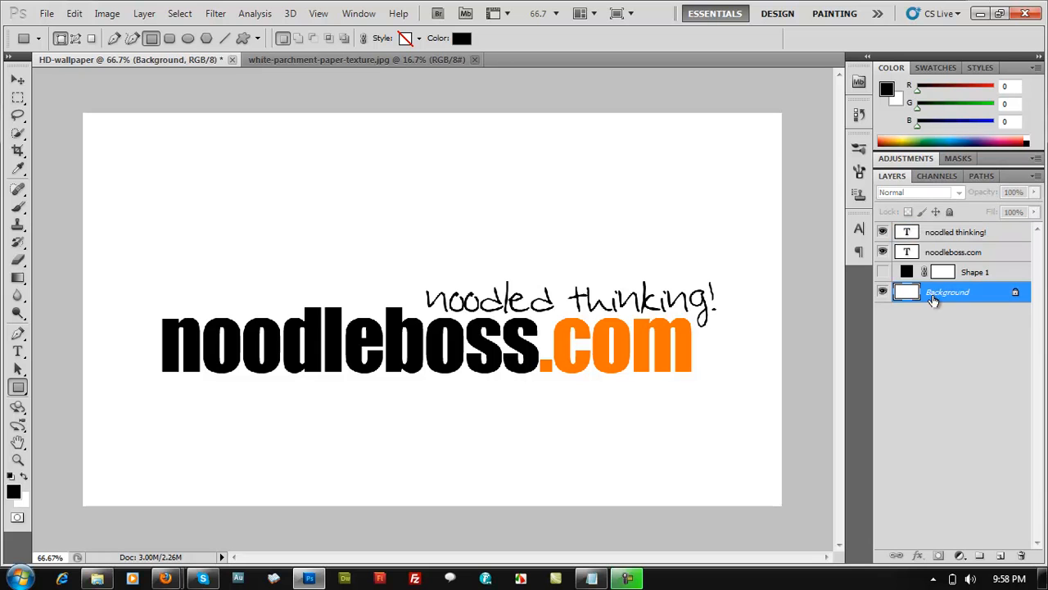
key("ctrl+v")
key("v")
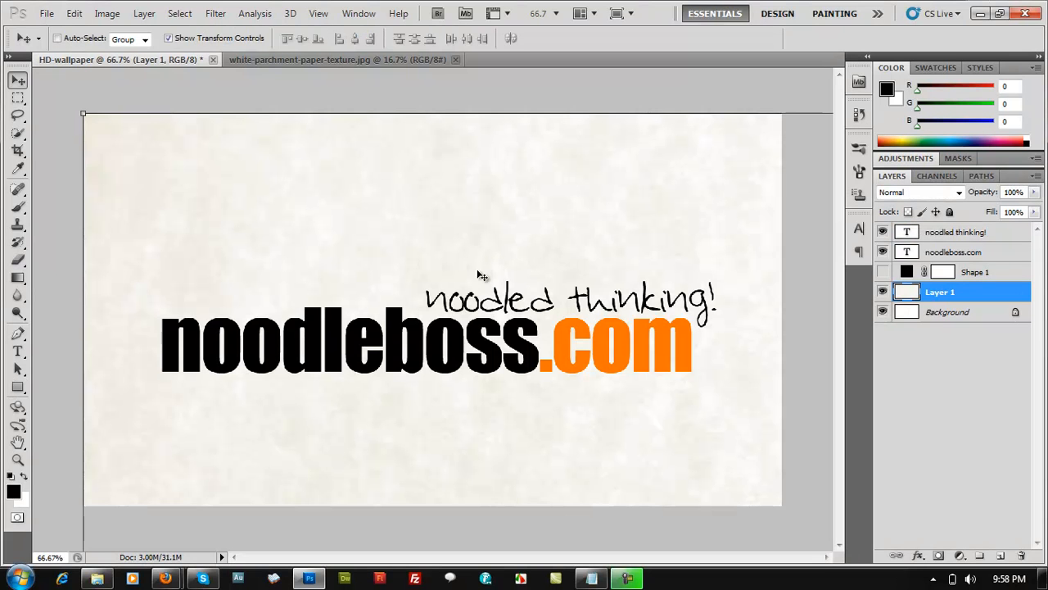
Step: Scale the texture layer down to about 25% and align its upper-left corner just outside the canvas's upper-left corner
left_click_drag(82, 111, 649, 330)
left_click_drag(730, 492, 254, 177)
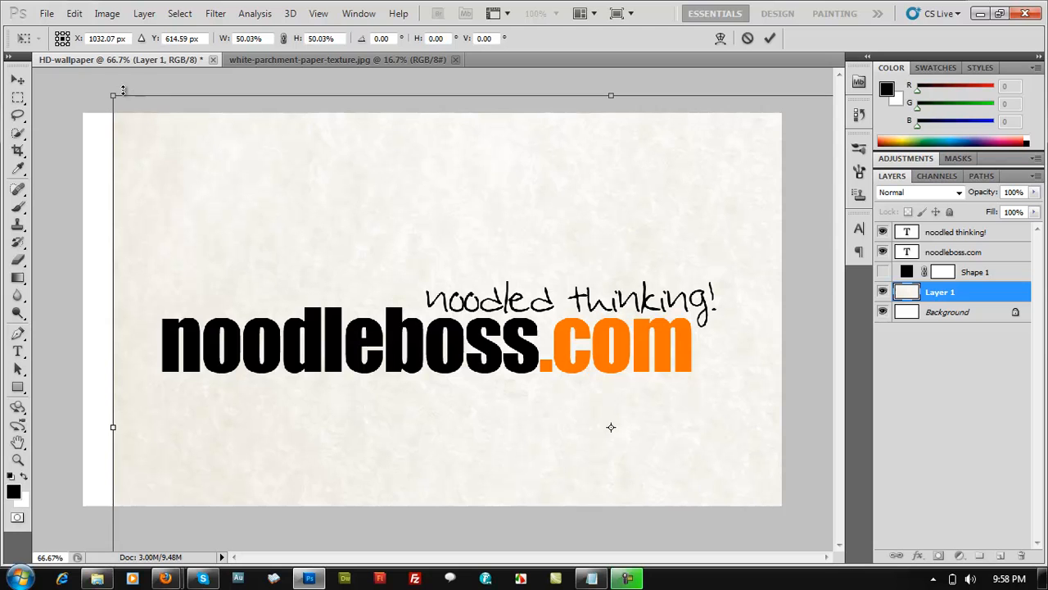
left_click_drag(114, 95, 662, 348)
left_click_drag(759, 486, 229, 160)
key("Left")
key("Left")
key("Left")
key("Left")
key("Left")
key("Left")
key("Left")
key("Left")
key("Left")
key("Left")
key("Left")
key("Left")
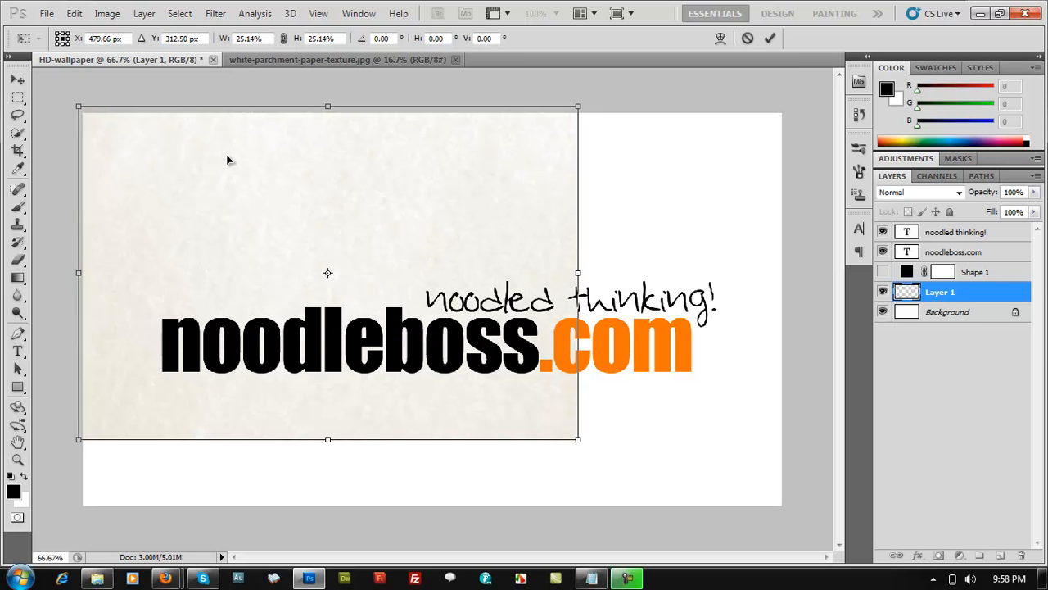
Step: Enlarge the texture to about 36% and position it so that it covers the entire canvas
left_click_drag(577, 439, 843, 526)
left_click_drag(537, 464, 531, 431)
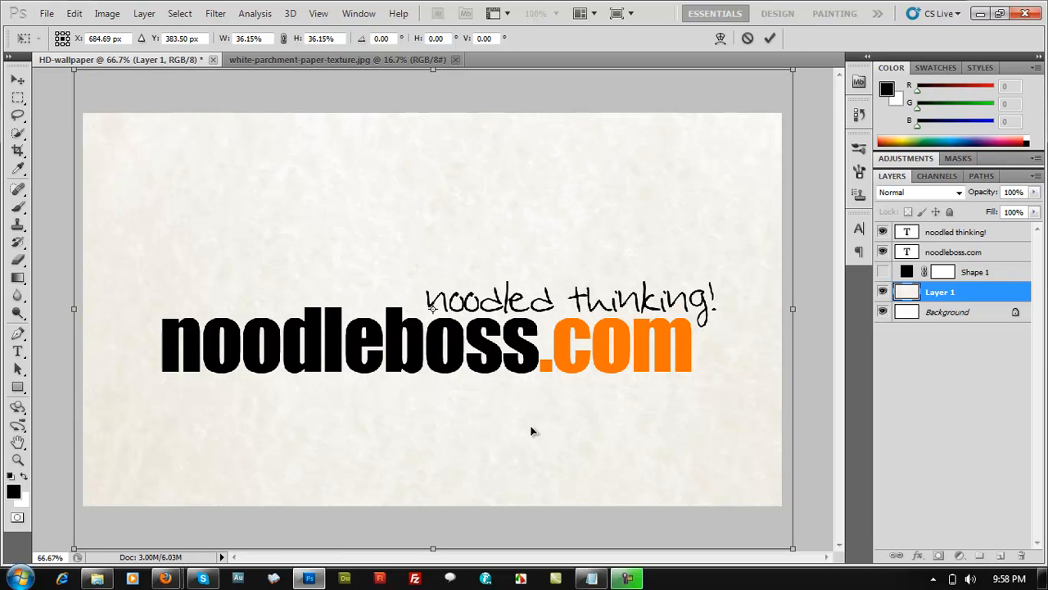
key("Return")
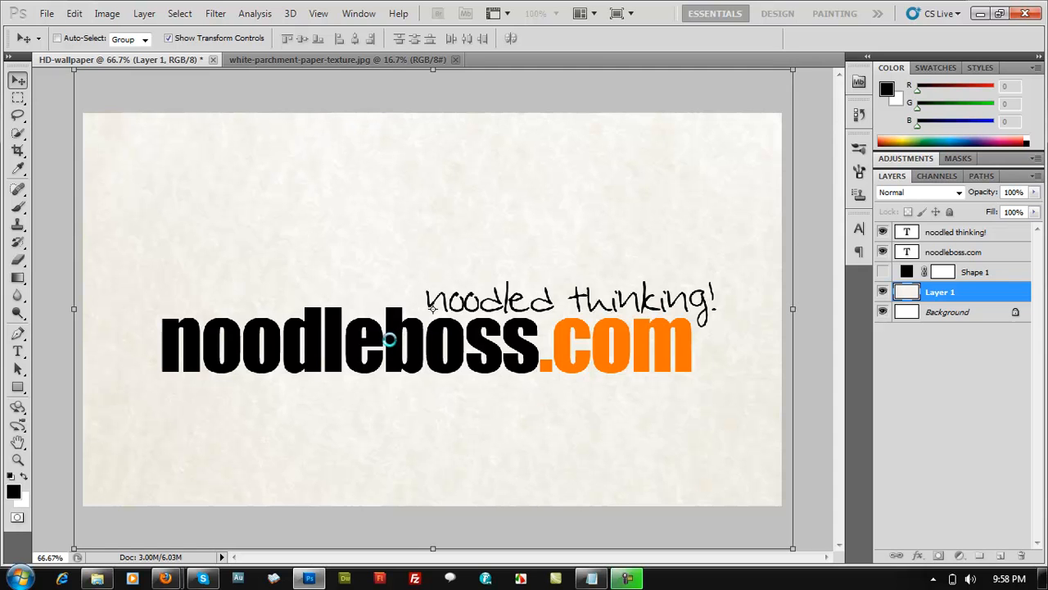
Step: Crop the image to the full canvas bounds to trim the texture's overhanging edges
key("c")
left_click_drag(68, 83, 1009, 550)
key("Return")
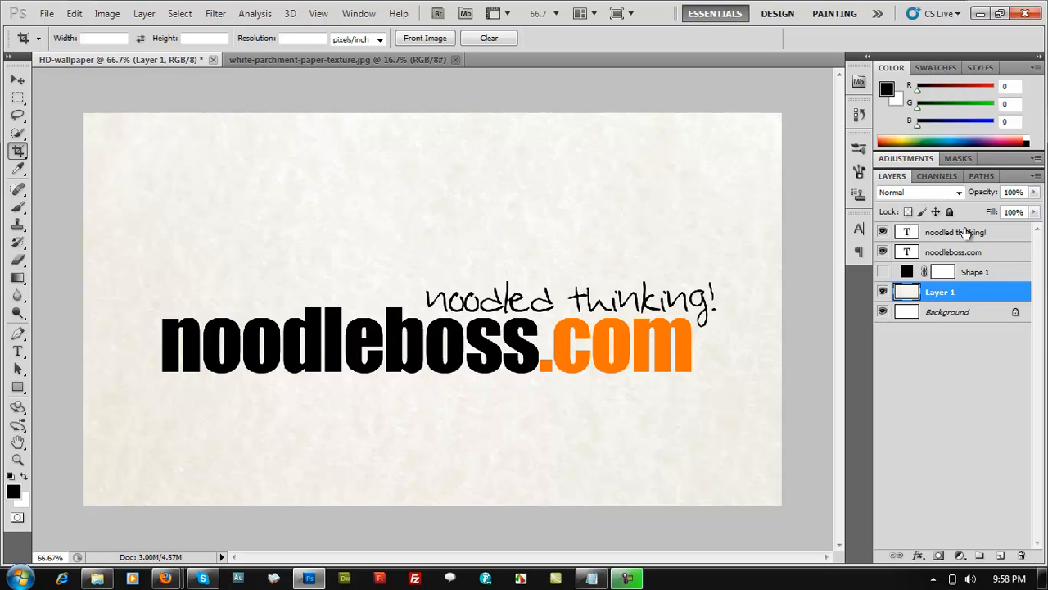
Step: Draw a black rectangle slightly larger than the canvas above the noodled thinking! layer, and shift it slightly up and left
left_click(967, 234)
left_click(19, 388)
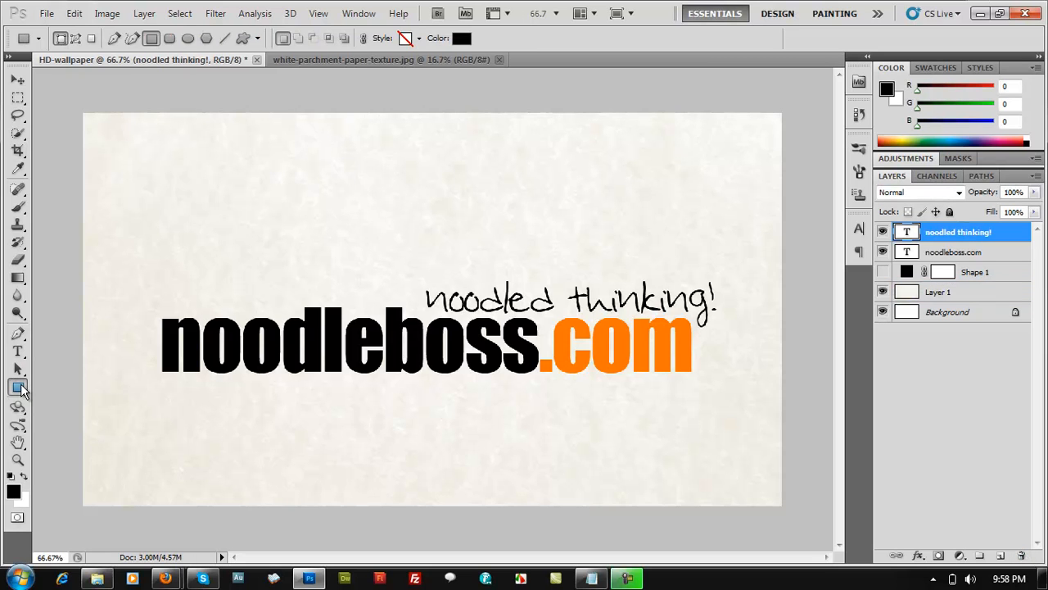
right_click(19, 389)
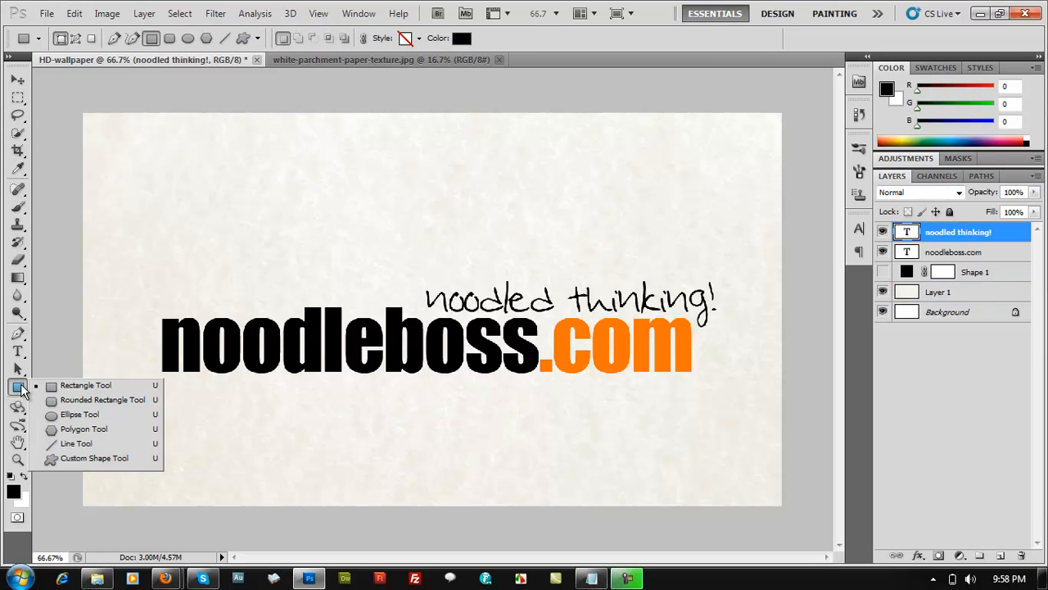
left_click(82, 386)
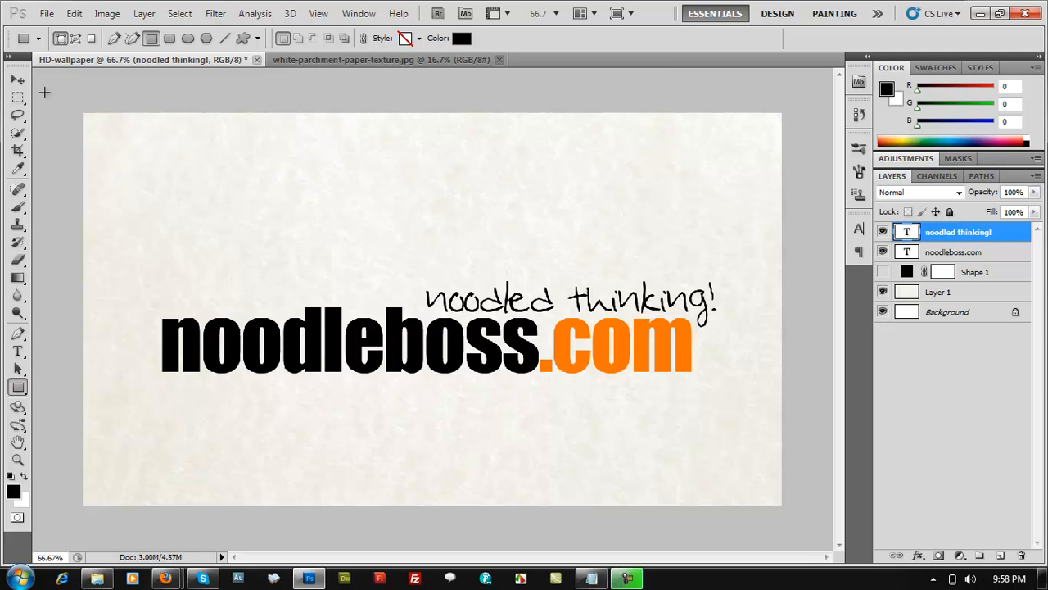
left_click_drag(68, 95, 800, 528)
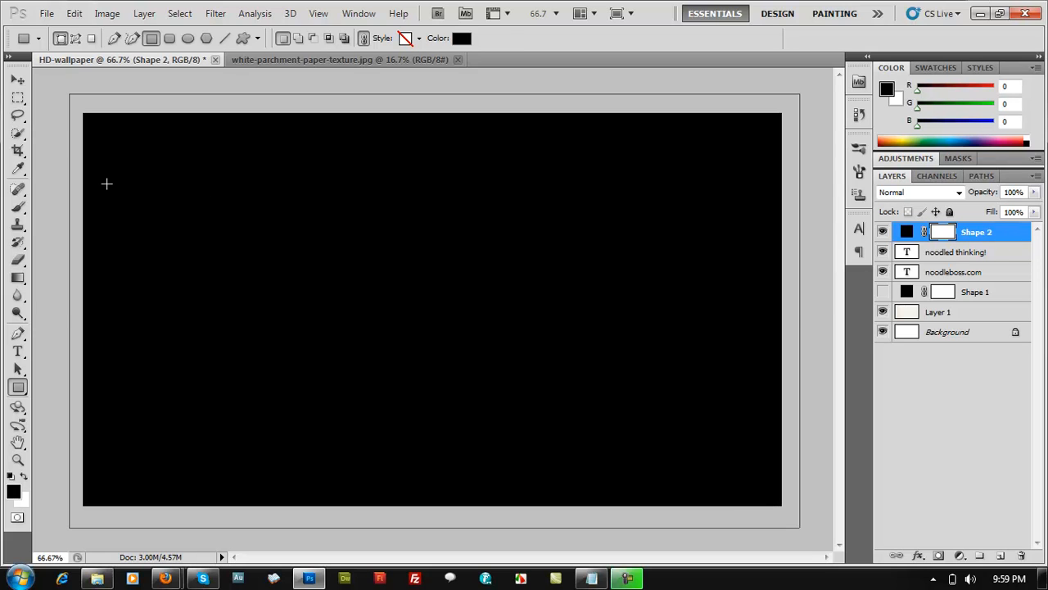
left_click(18, 80)
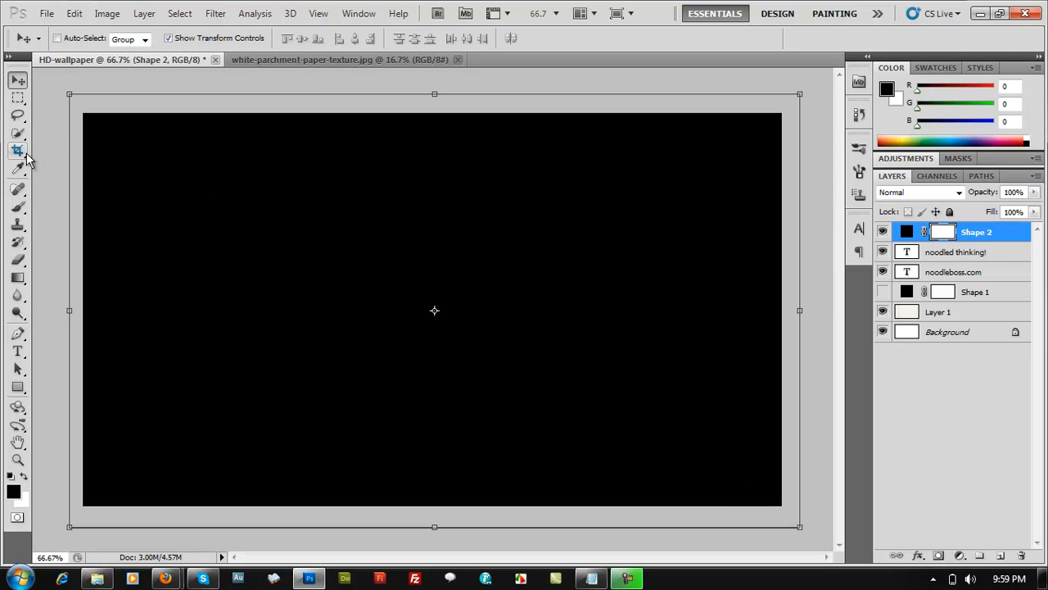
left_click_drag(622, 265, 595, 246)
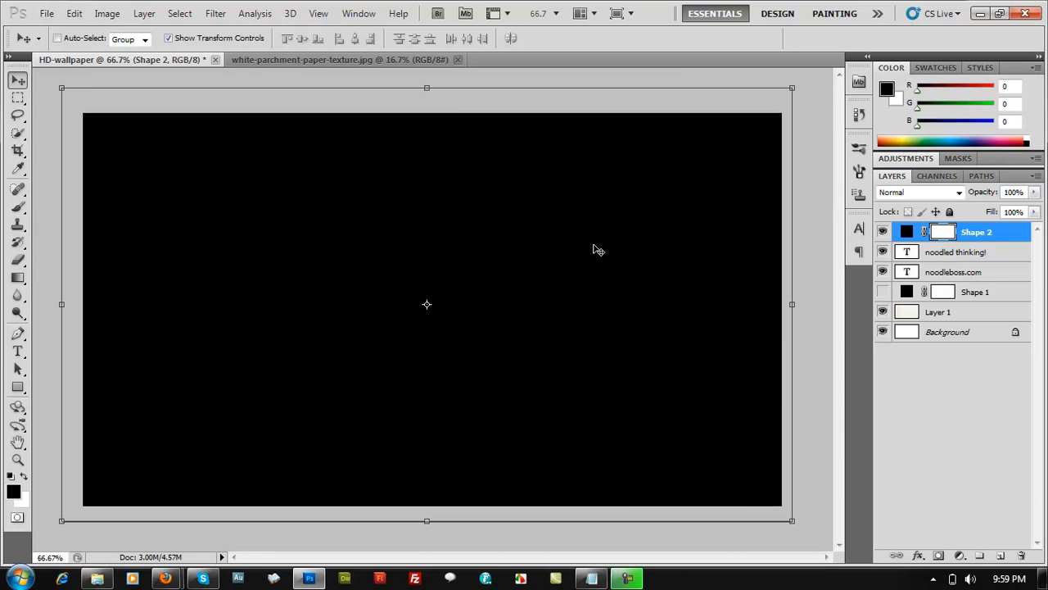
Step: Set the eraser to 121 px with 0% hardness and rasterize the black Shape 2 layer
key("e")
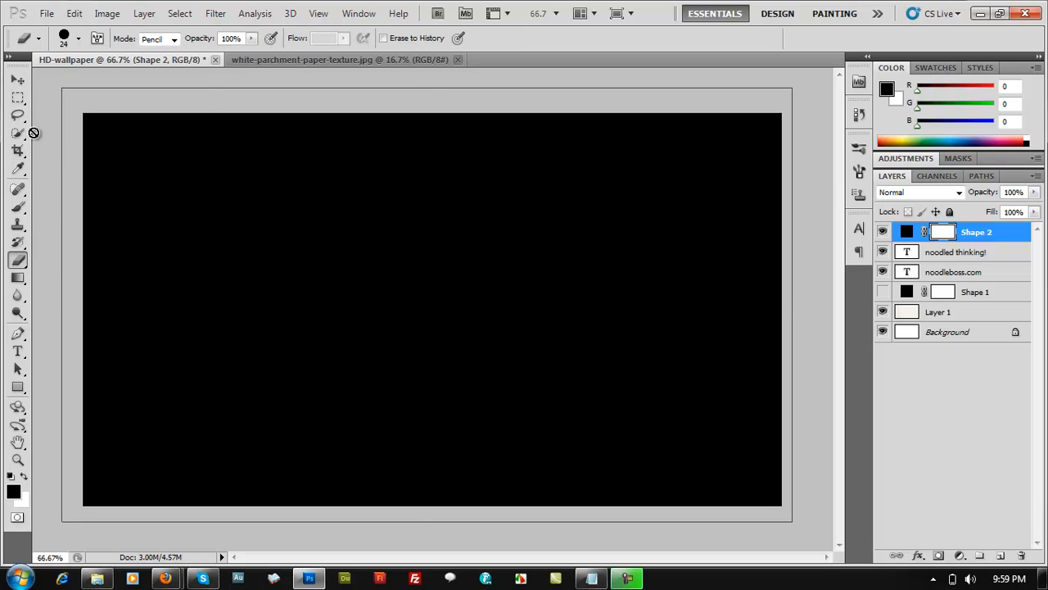
left_click(79, 38)
left_click_drag(174, 112, 3, 121)
mouse_move(41, 80)
left_mouse_down()
mouse_move(126, 80)
mouse_move(108, 80)
left_mouse_up()
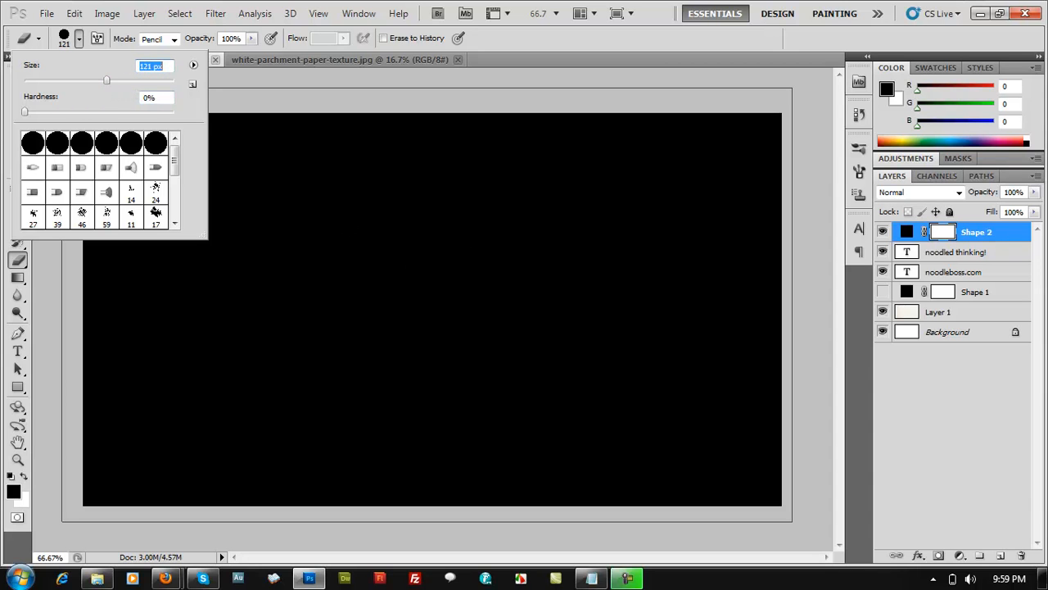
left_click(1000, 234)
left_click(429, 302)
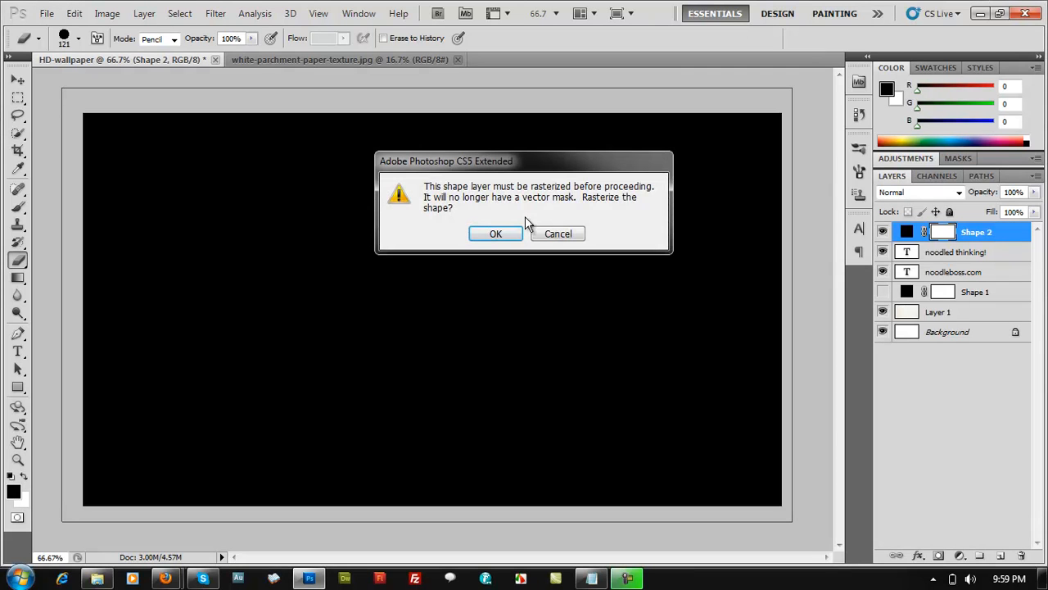
left_click(500, 235)
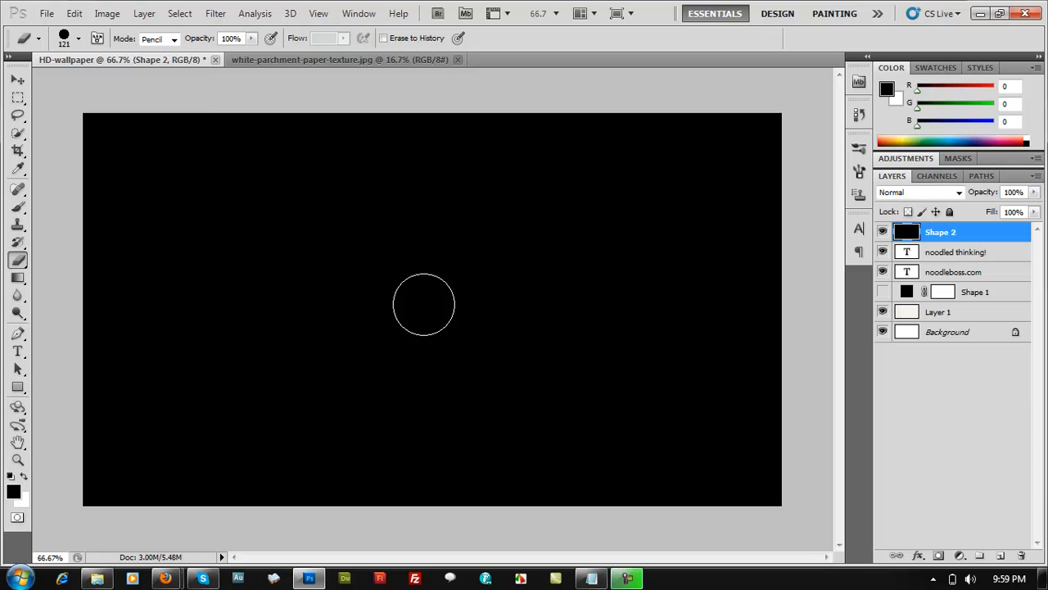
Step: Try erasing the centre of the black layer with a 911 px eraser, and undo the erasure
left_click(78, 39)
left_click_drag(111, 80, 166, 88)
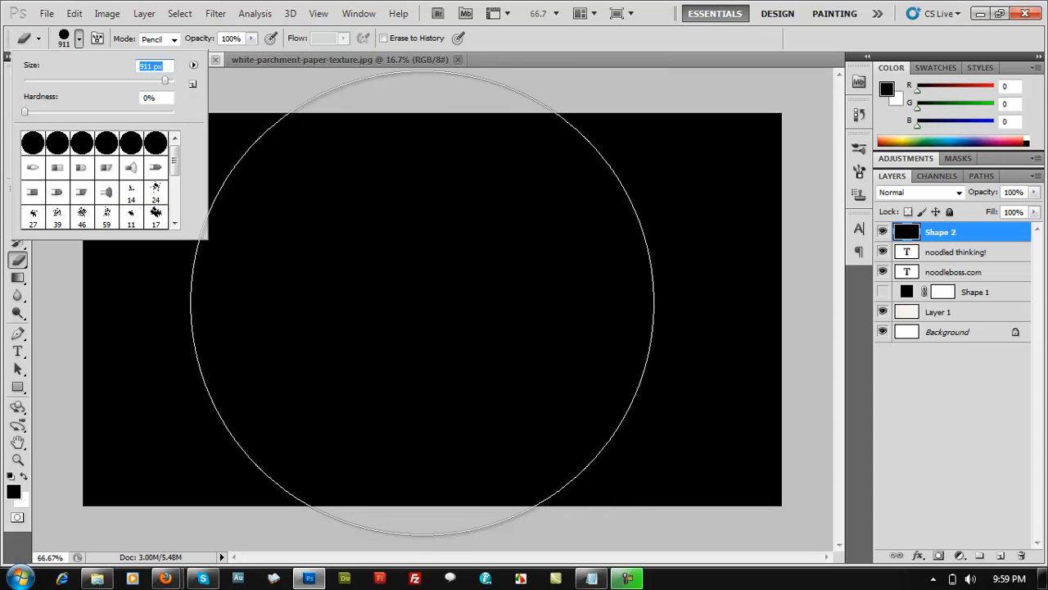
left_click(422, 308)
key("ctrl+z")
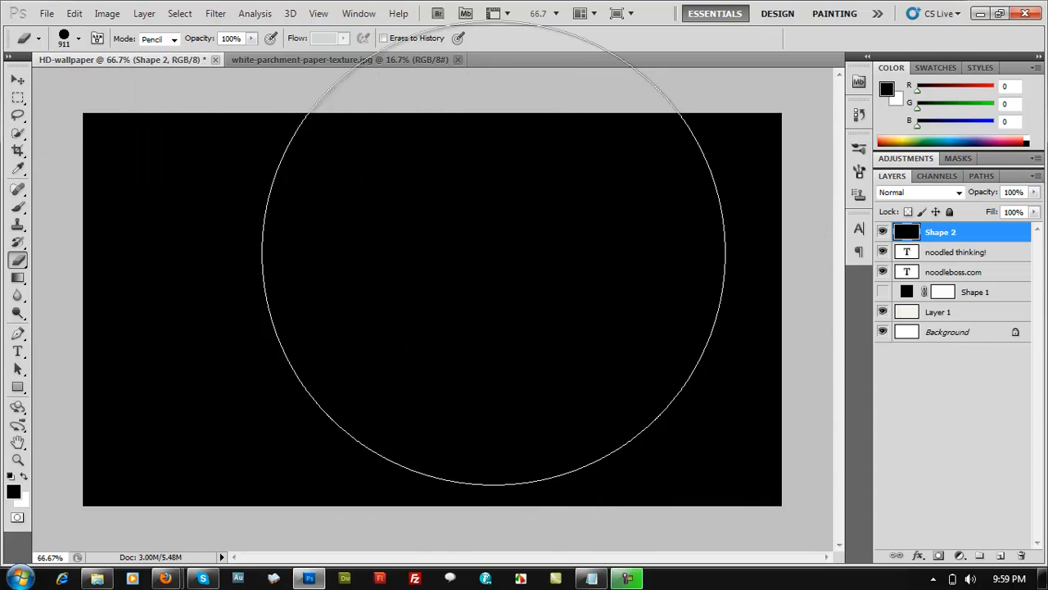
Step: Switch the eraser to Brush mode at 1399 px and 0% hardness, and erase the centre of the black layer into a vignette
left_click(79, 39)
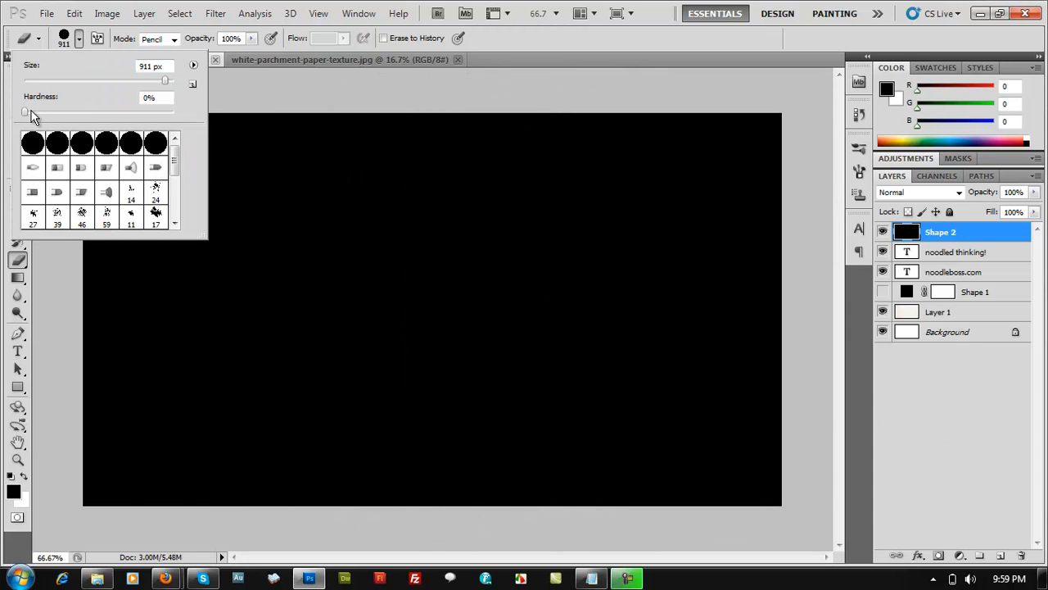
left_click_drag(181, 119, 203, 121)
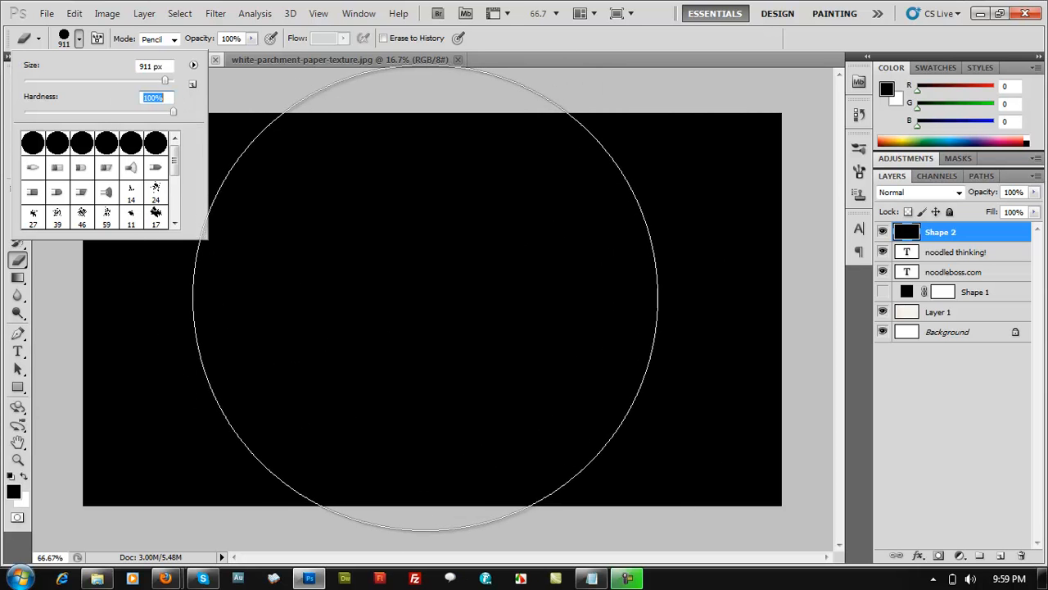
left_click(173, 39)
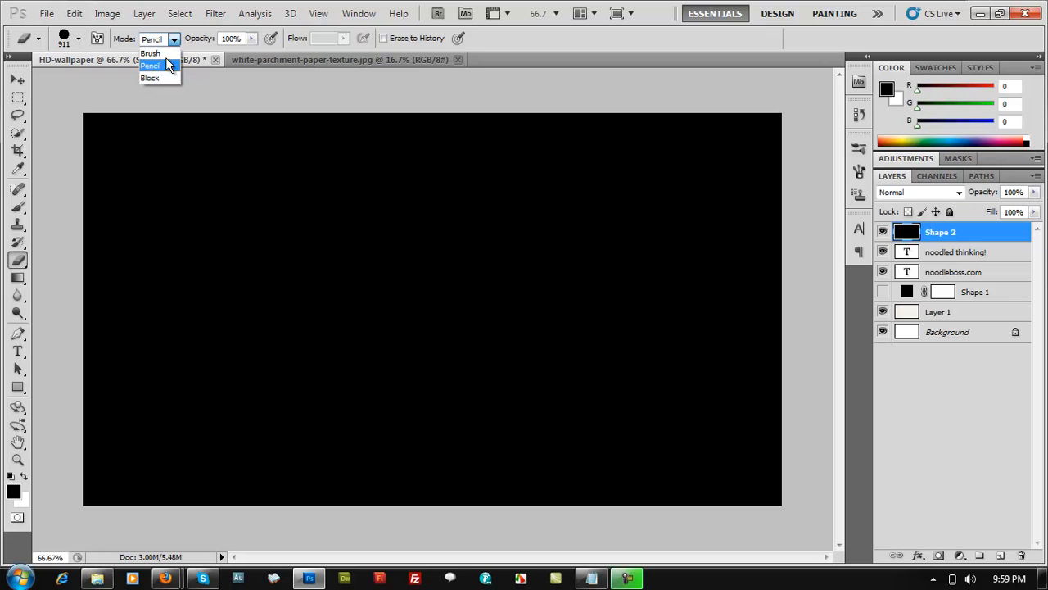
left_click(167, 55)
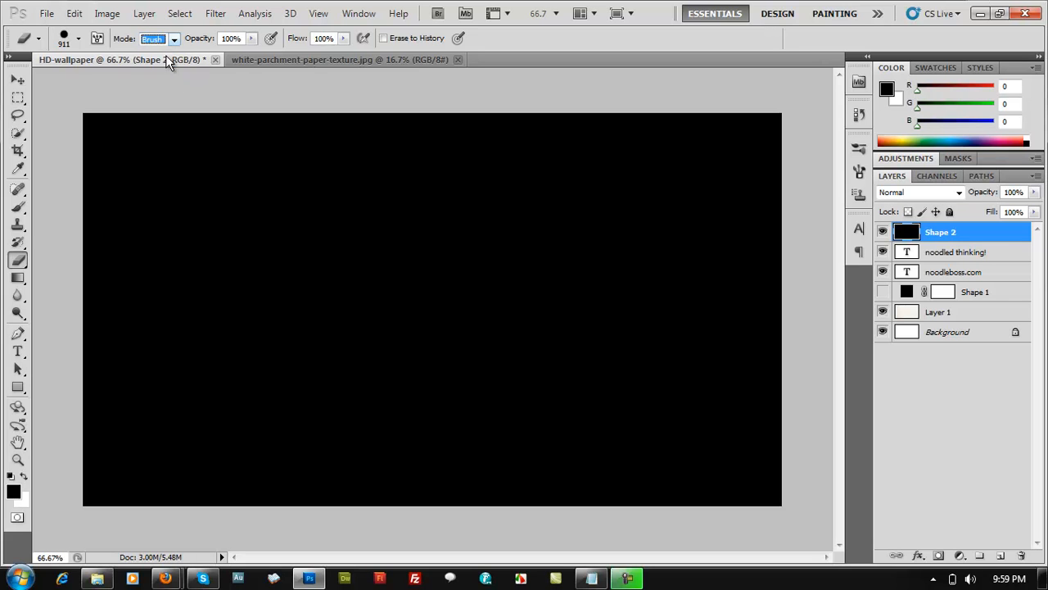
left_click(79, 39)
left_click_drag(166, 111, 7, 110)
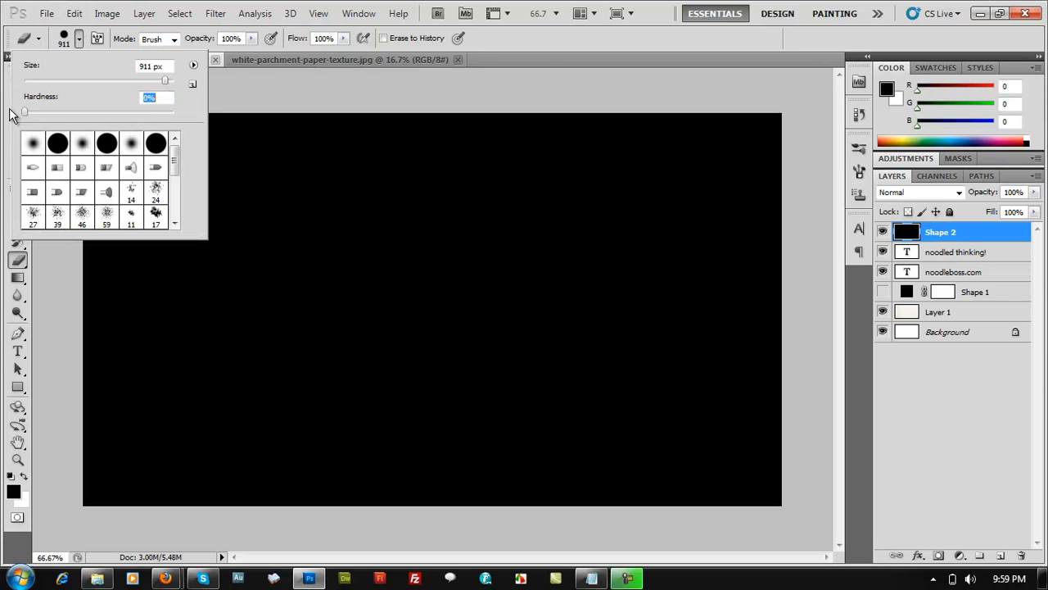
left_click_drag(165, 80, 168, 81)
key("Return")
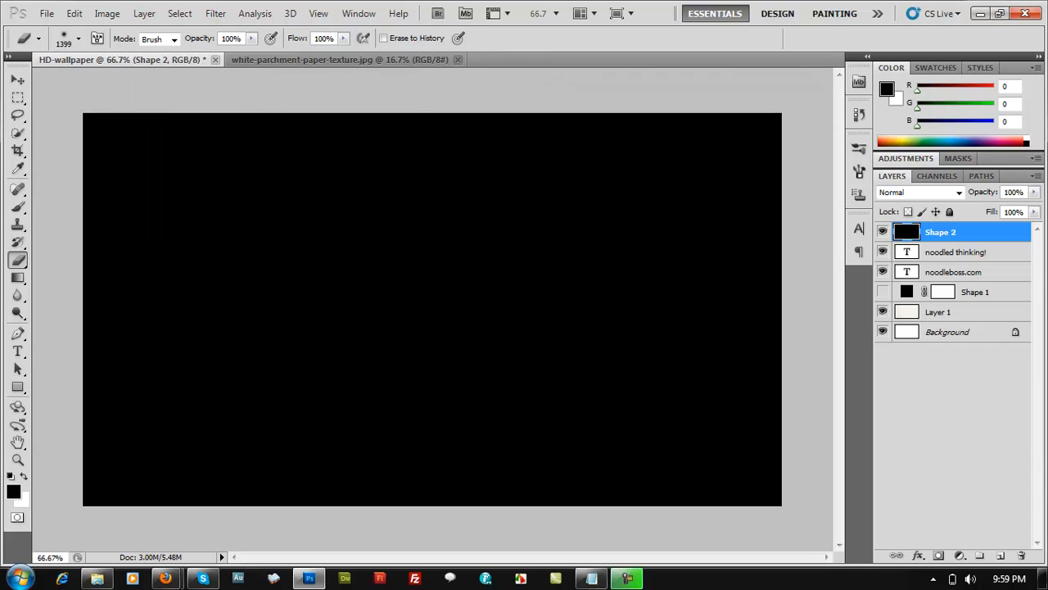
left_click(445, 305)
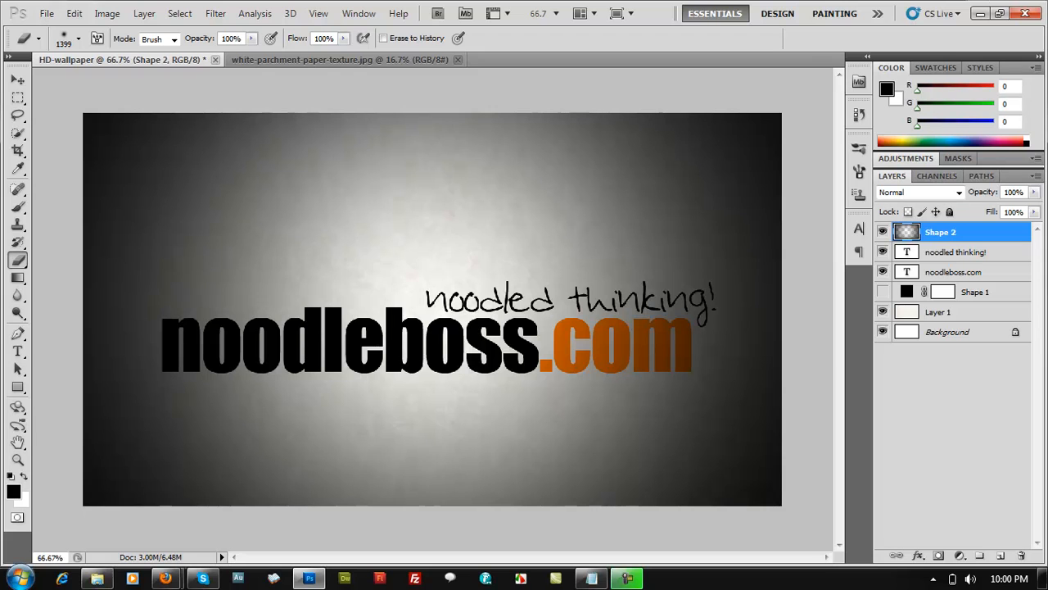
Step: Rename the Shape 2 vignette layer as overlay
left_click(1034, 192)
left_click(950, 247)
left_click(950, 236)
double_click(954, 234)
type("overlay")
key("Return")
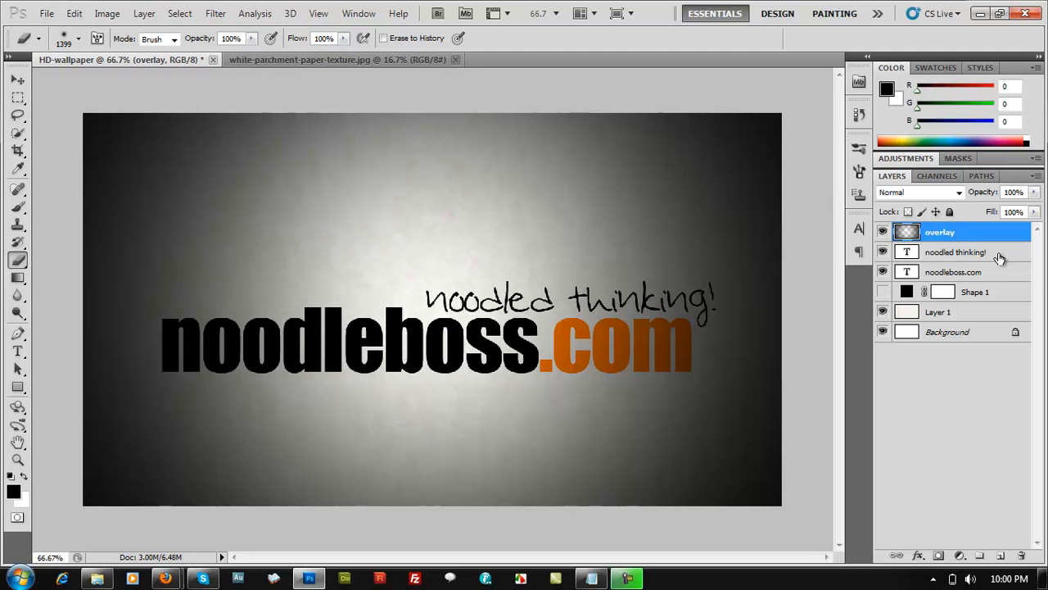
Step: Reduce the overlay layer's opacity to 39%
left_click(1035, 196)
left_click(968, 209)
left_click_drag(972, 212, 986, 213)
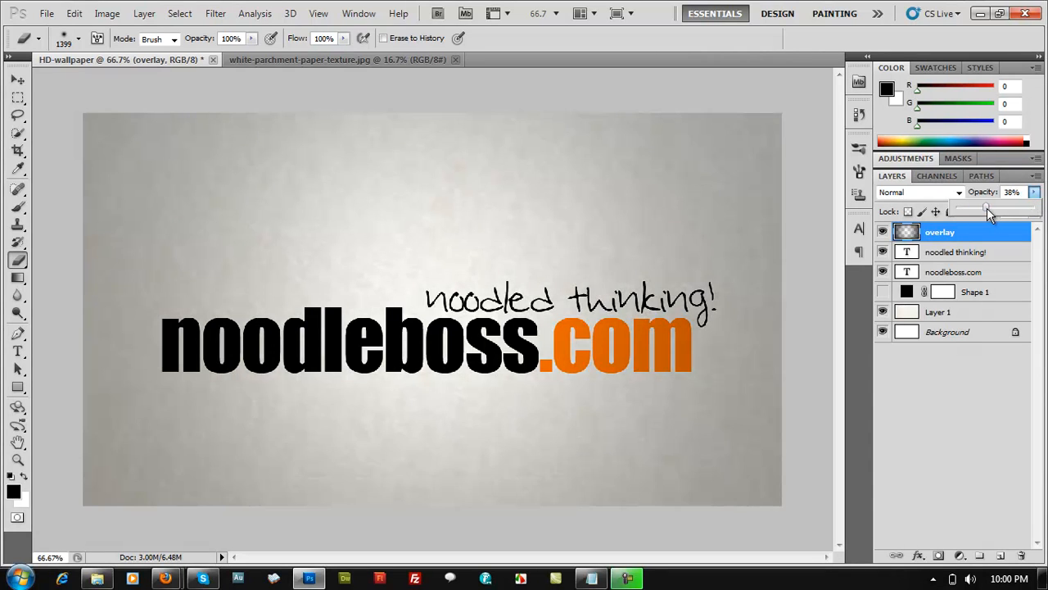
left_click_drag(992, 208, 994, 213)
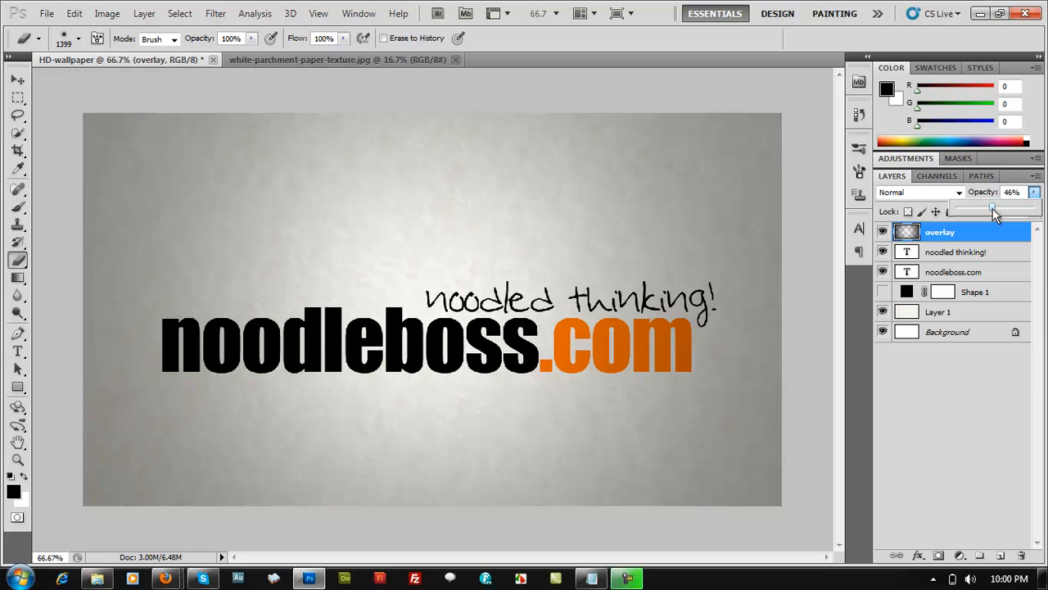
left_click_drag(992, 207, 983, 208)
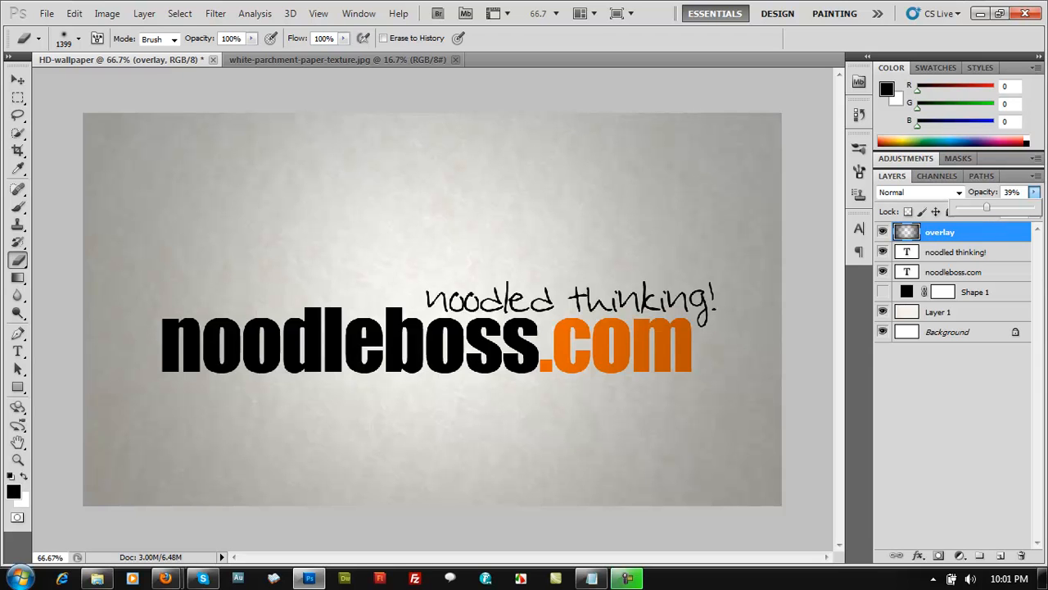
Step: Select the noodleboss.com text layer and open its Drop Shadow layer style settings
left_click(17, 351)
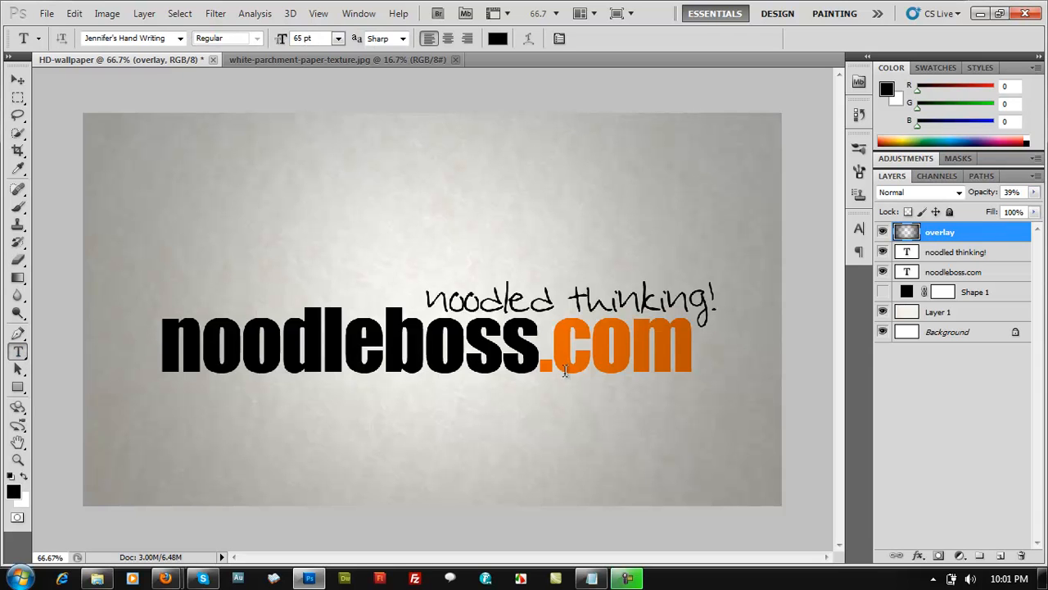
left_click(449, 341)
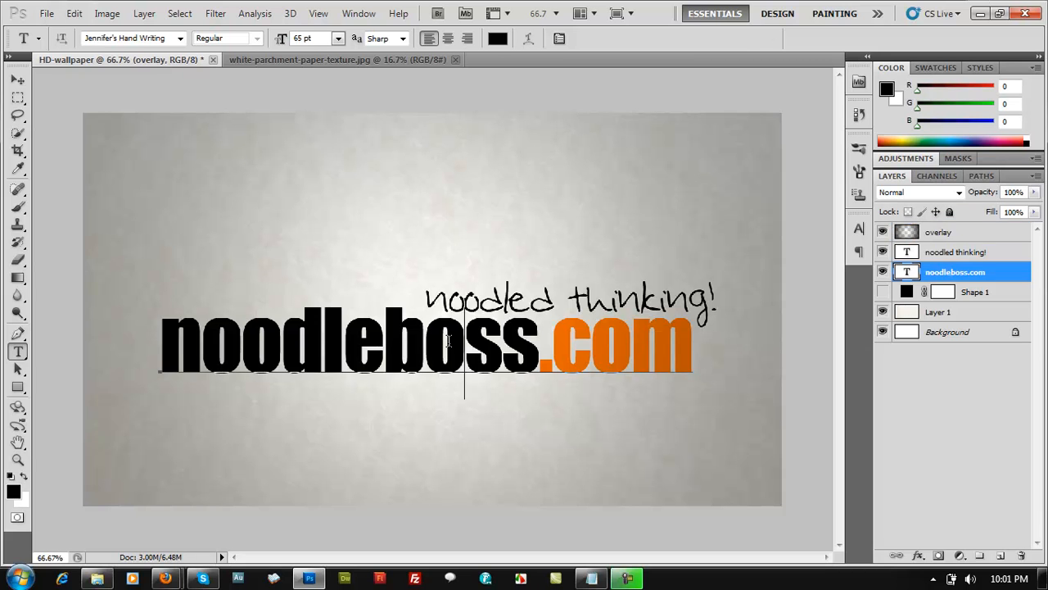
key("ctrl+a")
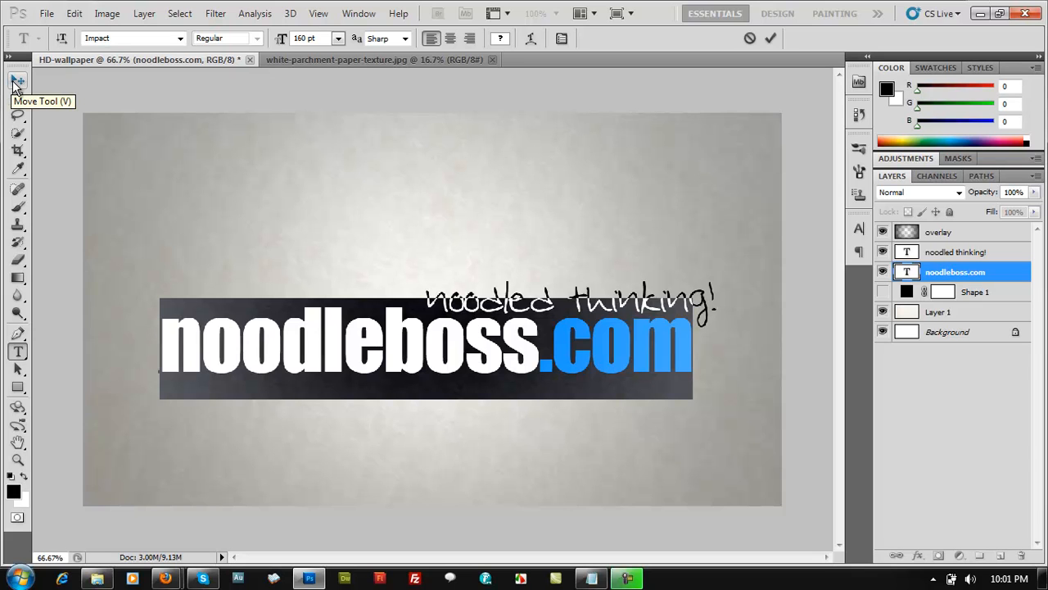
left_click(17, 82)
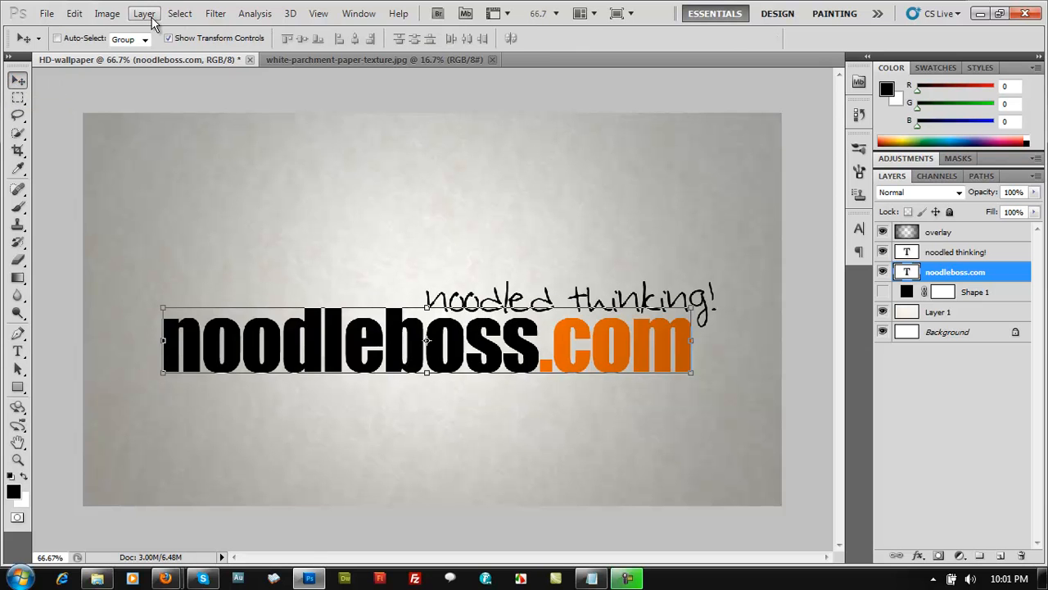
left_click(144, 15)
mouse_move(176, 96)
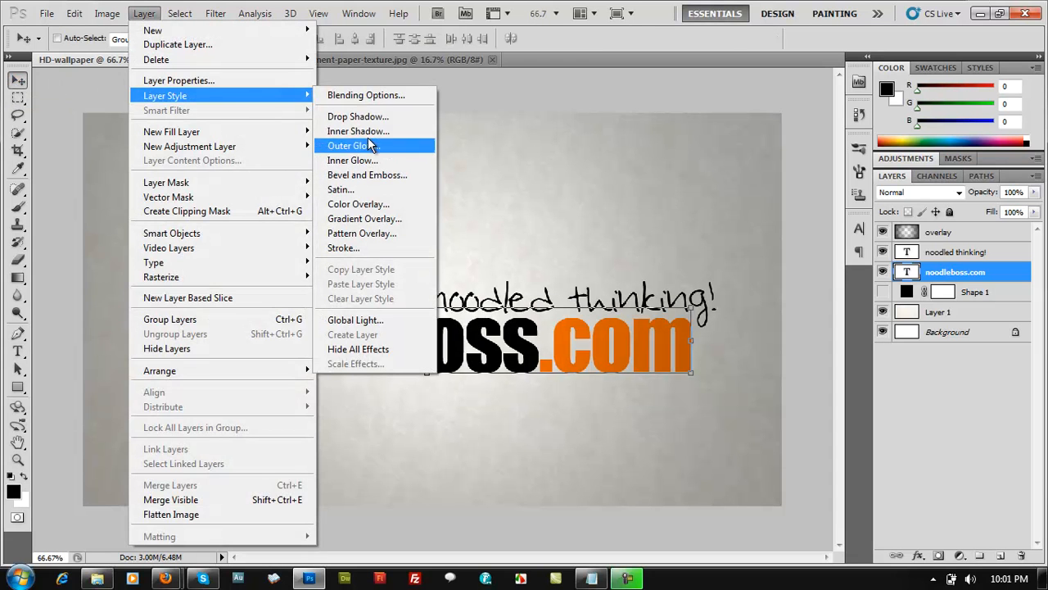
left_click(367, 121)
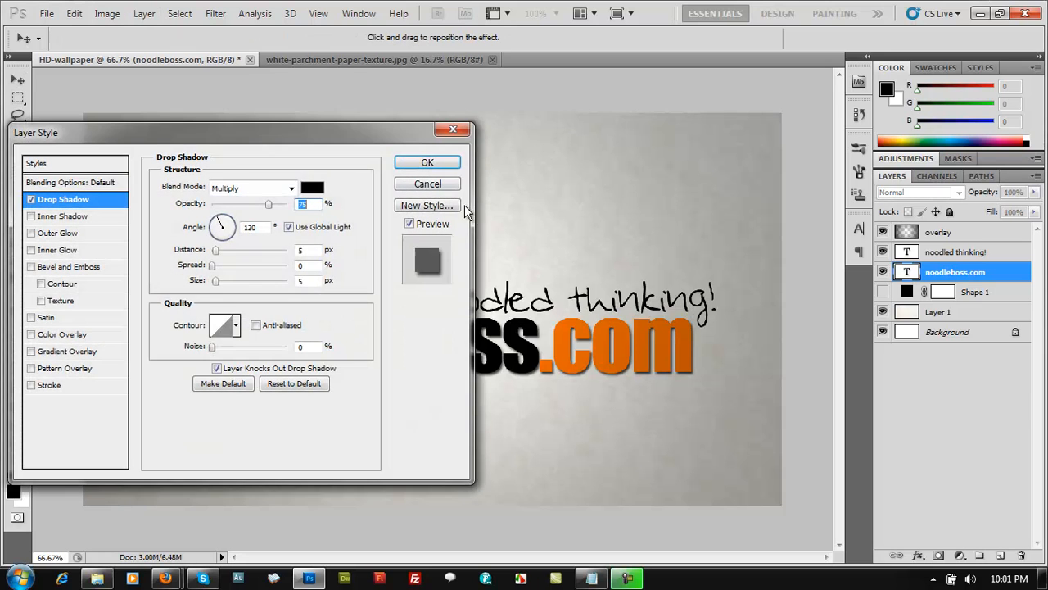
Step: Apply the noodleboss.com drop shadow with a 90° angle, 10 px distance, 5% spread and 46 px size
left_click_drag(285, 129, 843, 67)
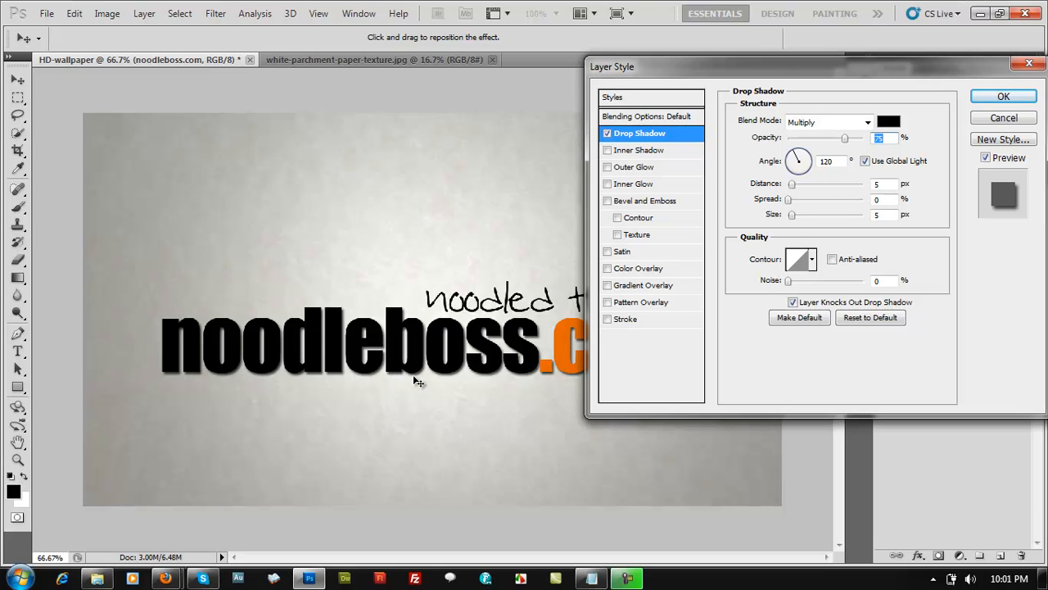
left_click_drag(764, 72, 727, 191)
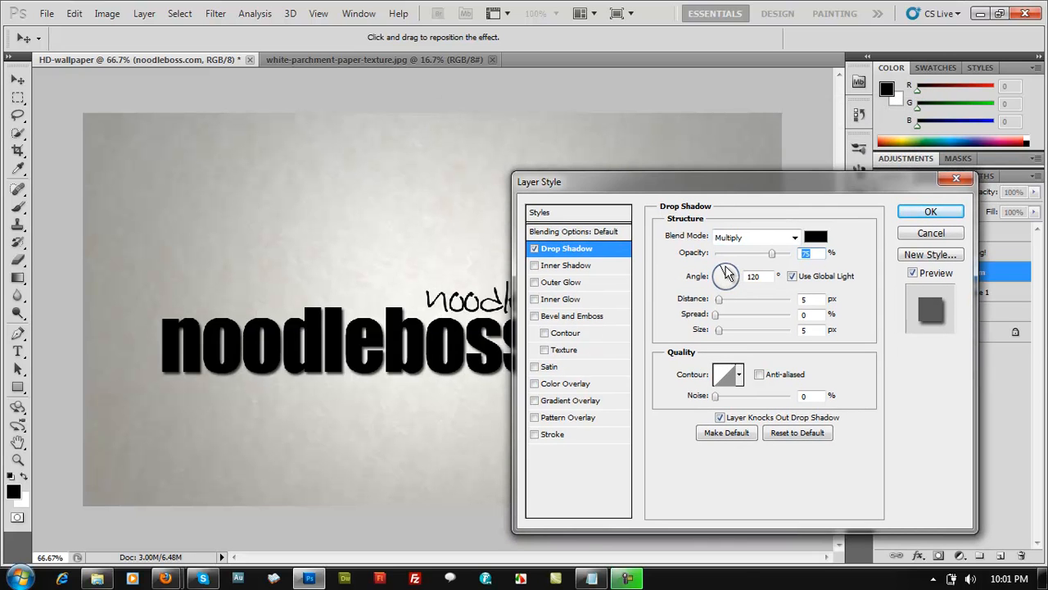
left_click_drag(724, 273, 734, 334)
left_click_drag(736, 180, 705, 130)
left_click_drag(703, 253, 693, 259)
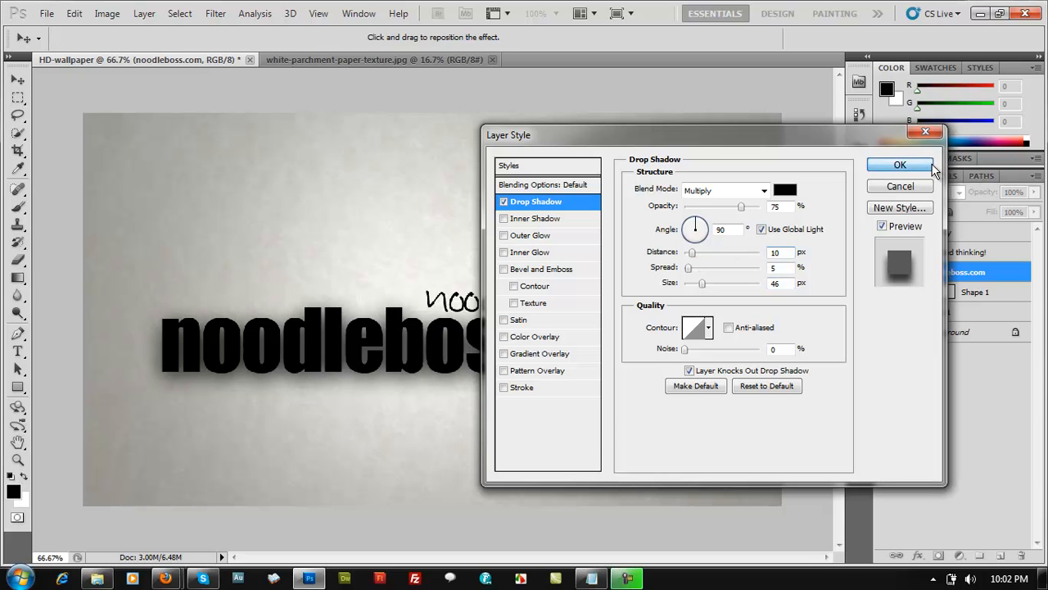
left_click(925, 165)
Step: Add a Drop Shadow with the default settings to the noodled thinking! text layer
left_click(17, 352)
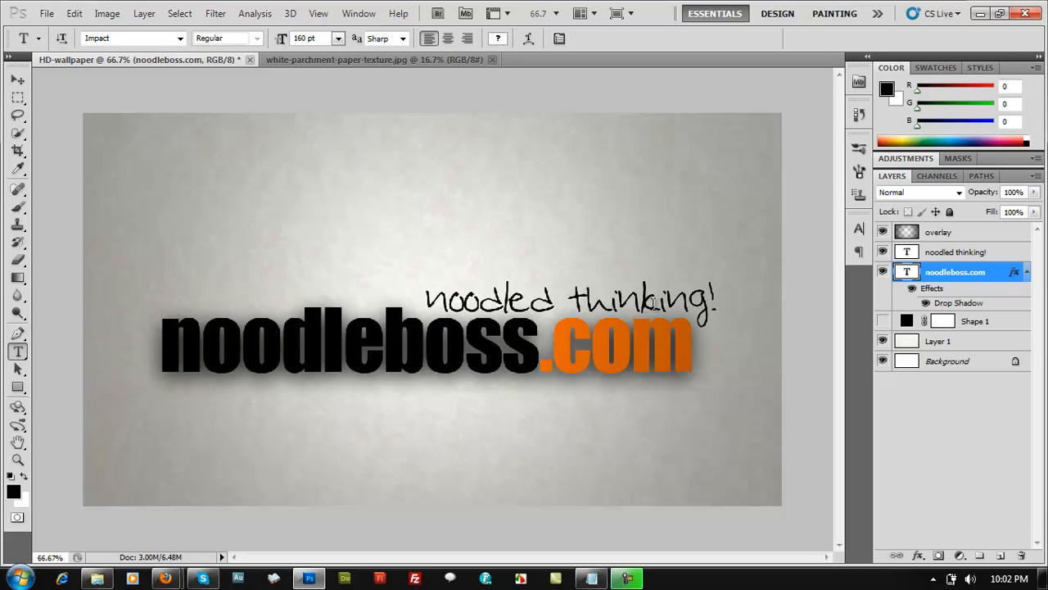
left_click(17, 370)
left_click(17, 352)
left_click(517, 292)
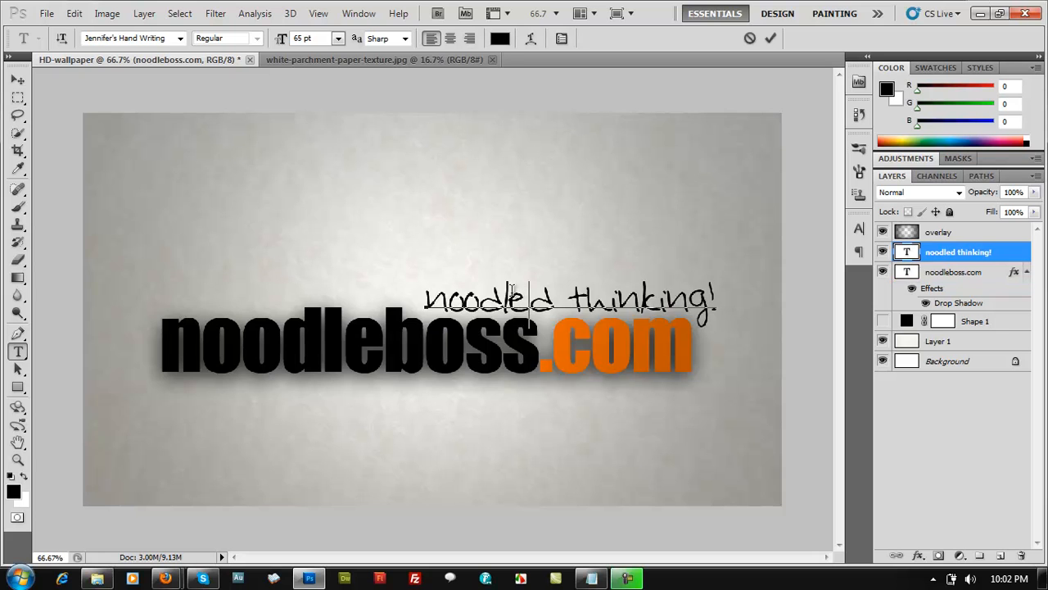
key("ctrl+a")
left_click(144, 13)
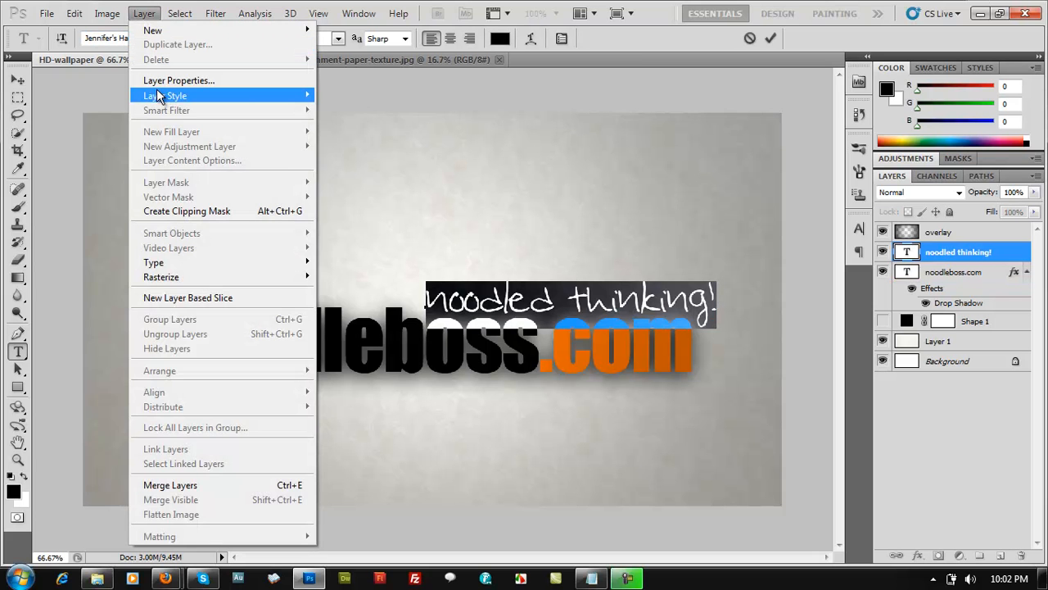
mouse_move(205, 95)
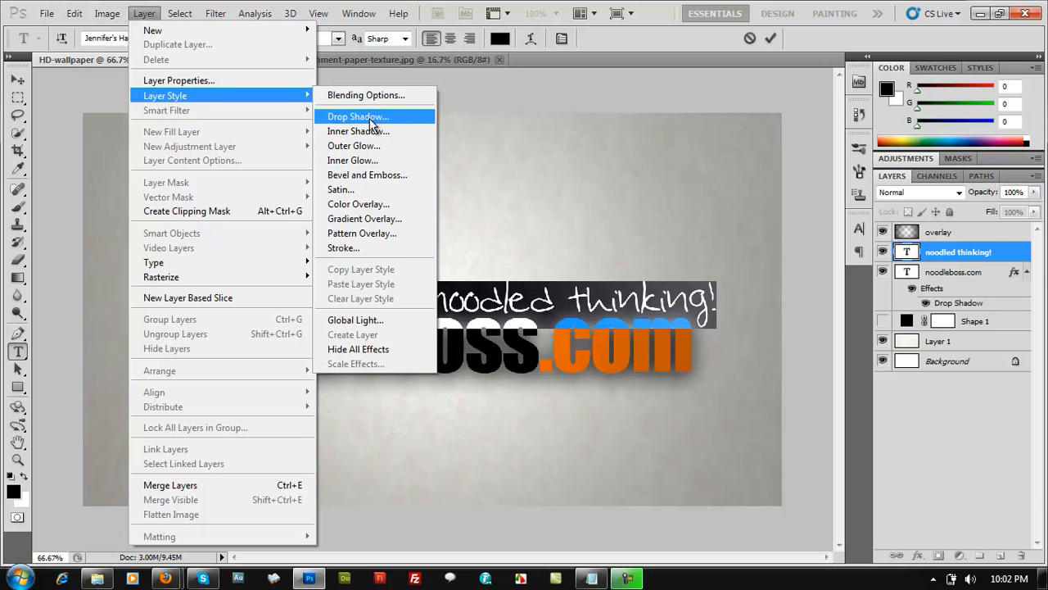
left_click(369, 119)
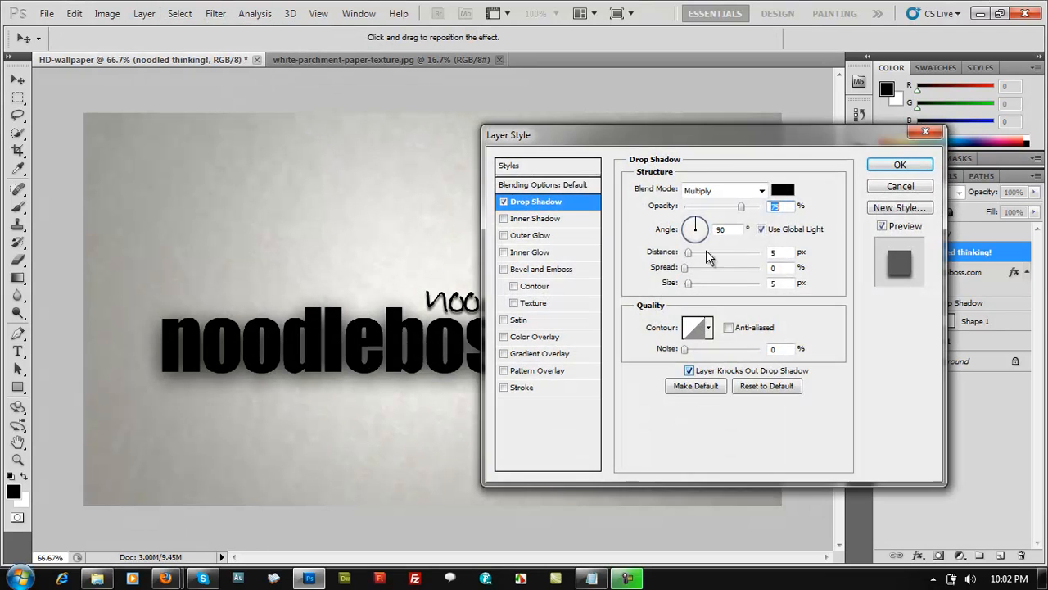
left_click_drag(695, 137, 744, 102)
left_click(954, 129)
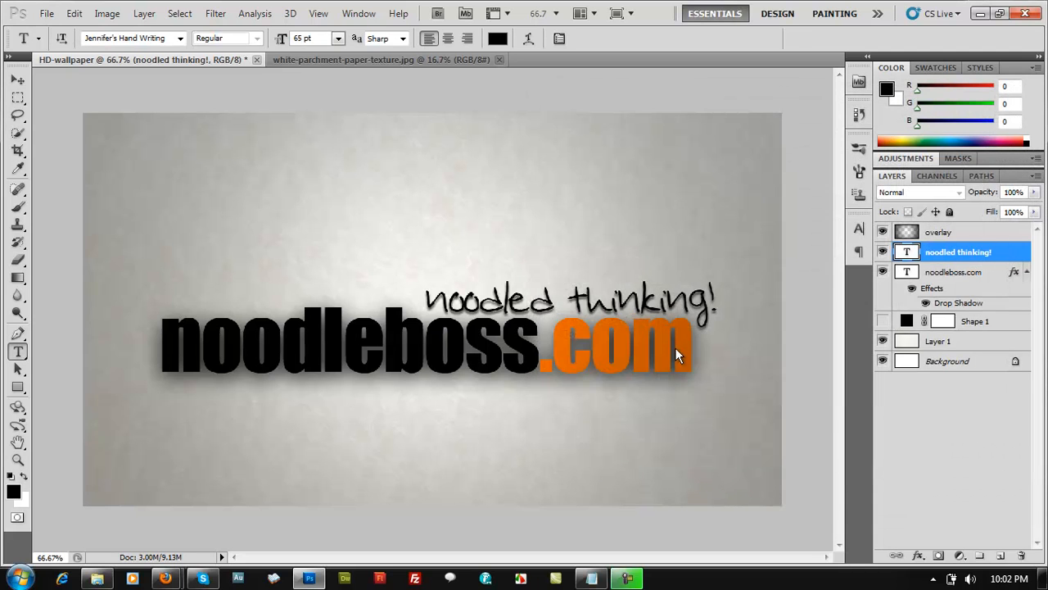
key("ctrl+plus")
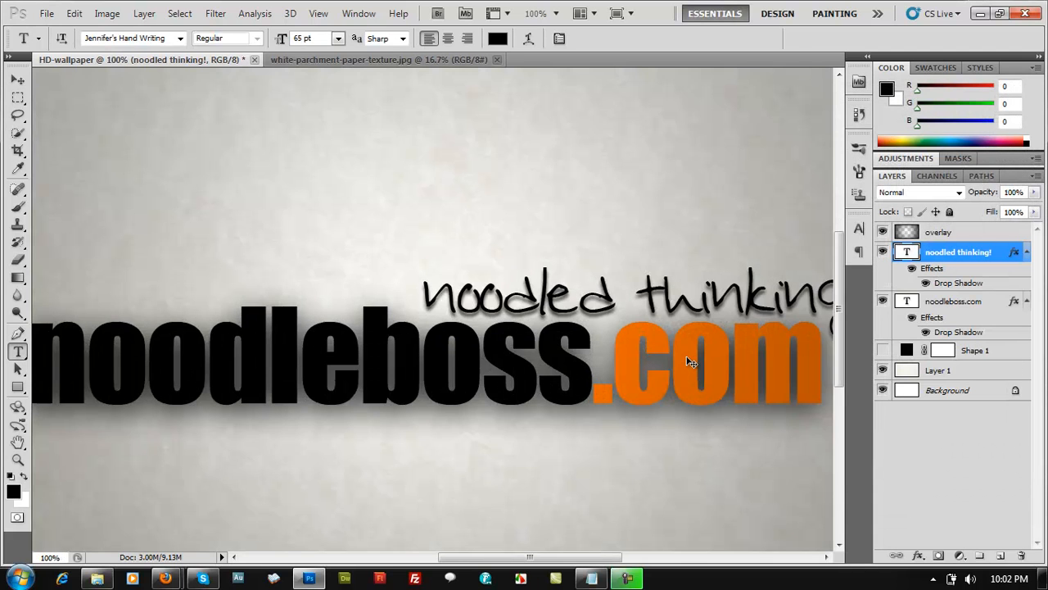
key("ctrl+minus")
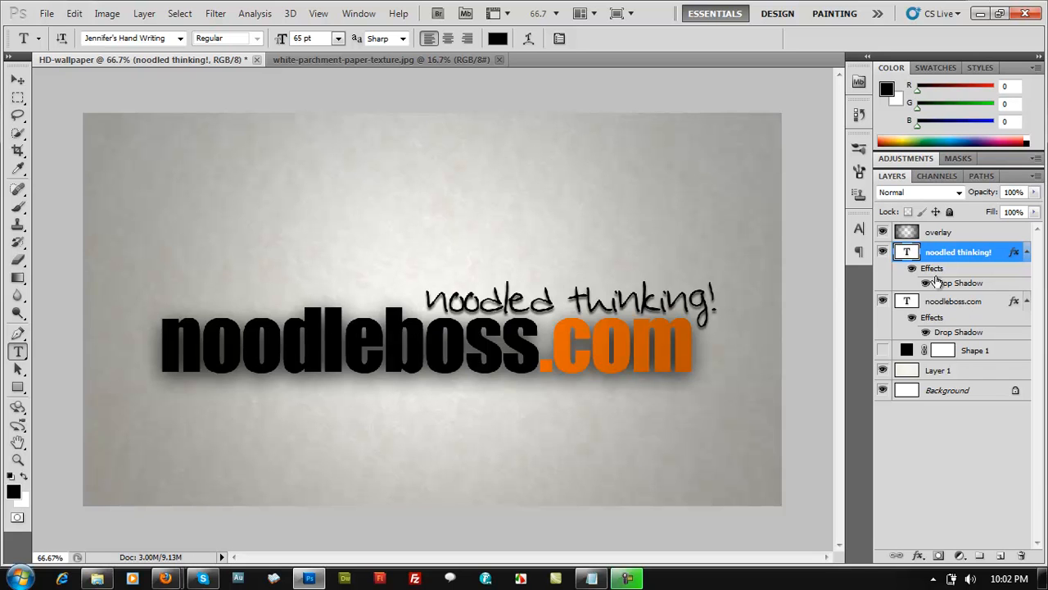
Step: Duplicate the noodleboss.com text layer and hide the original below it
left_click(947, 303)
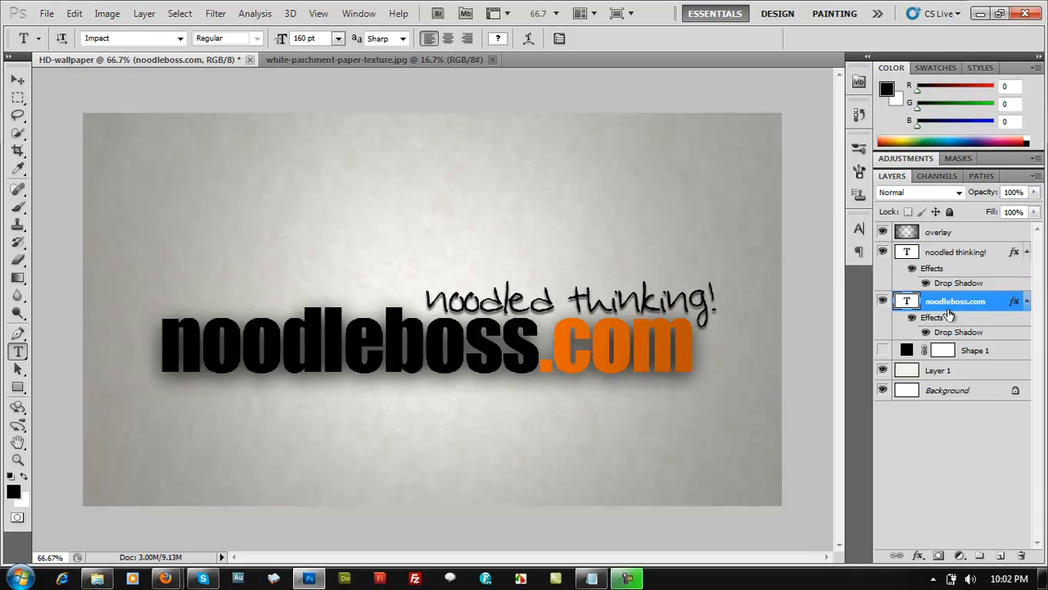
left_click(883, 302)
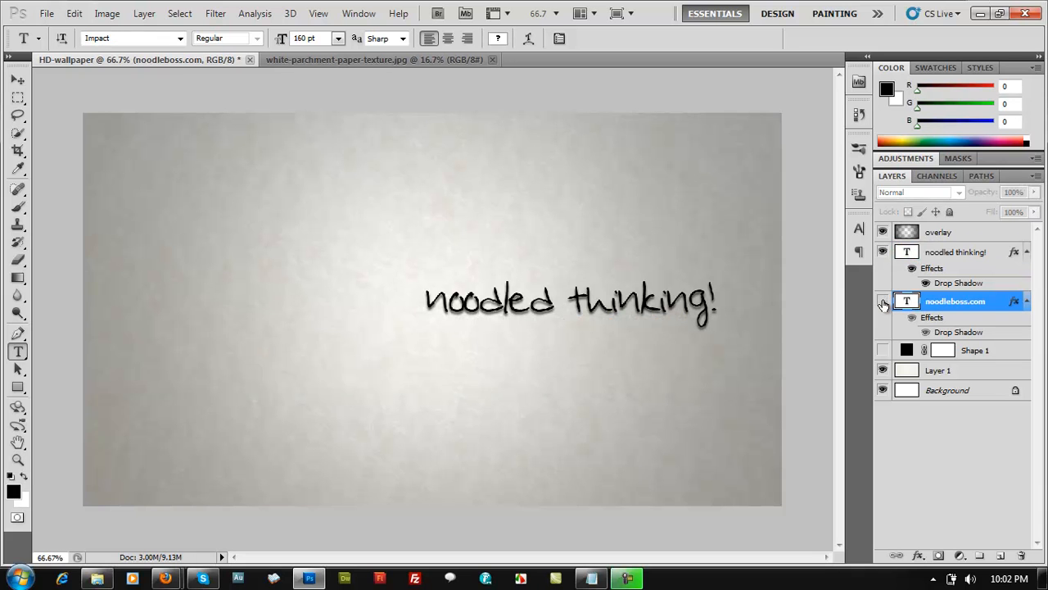
left_click(883, 303)
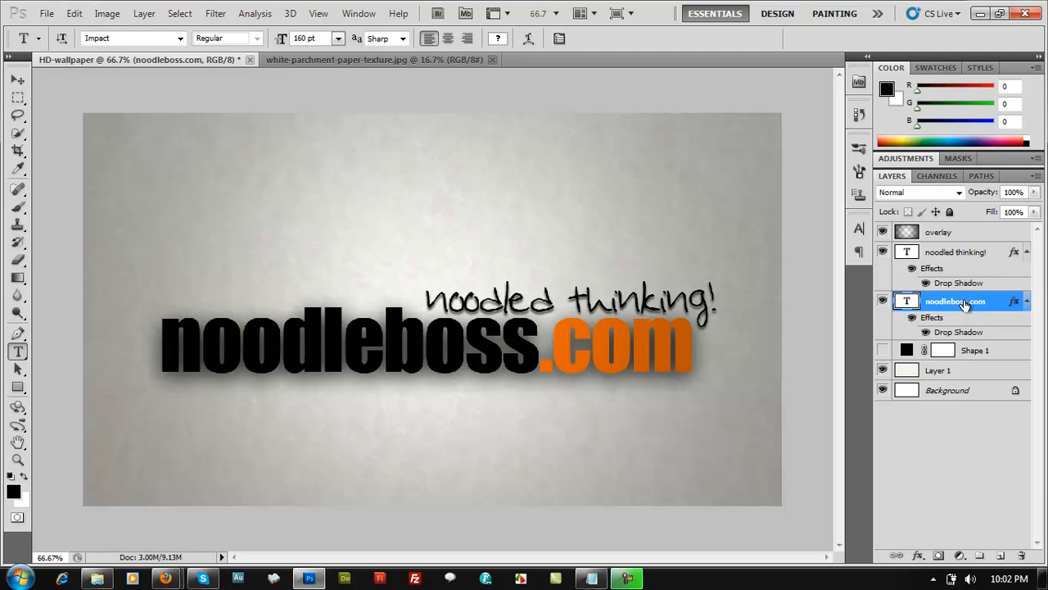
key("ctrl+j")
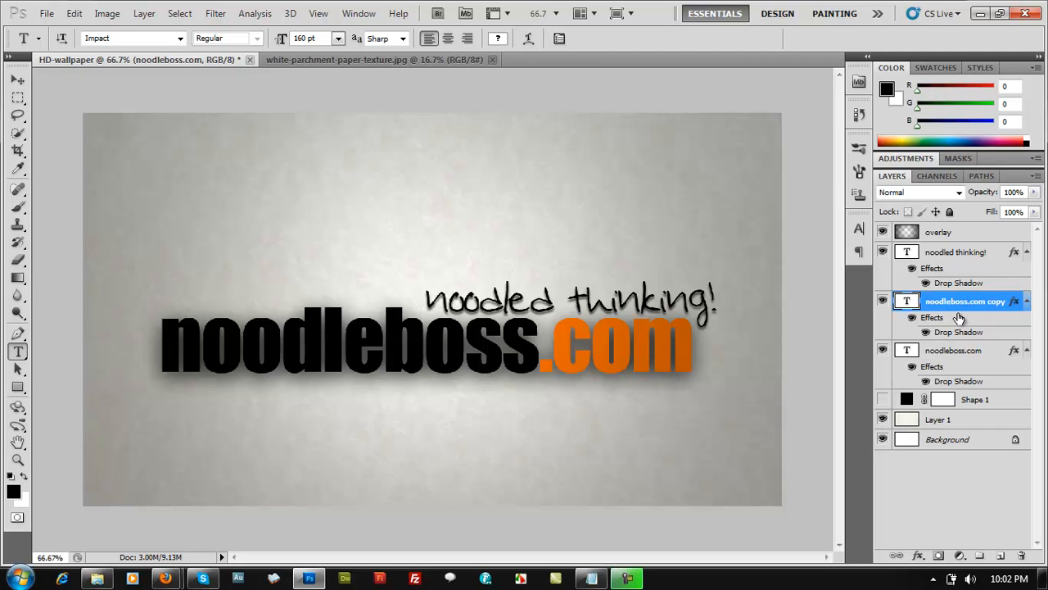
left_click(883, 351)
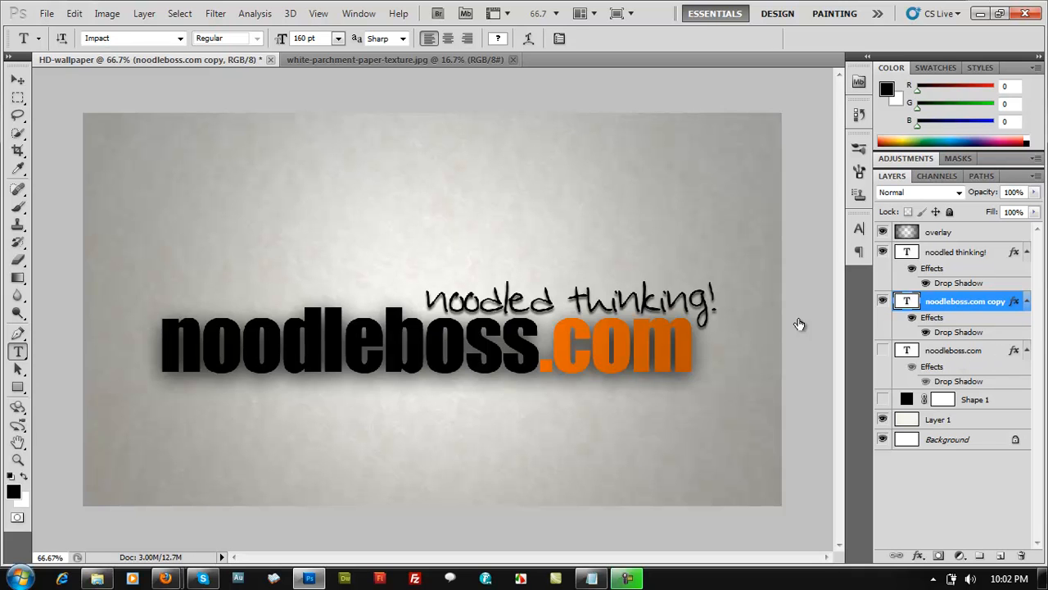
left_click(425, 337)
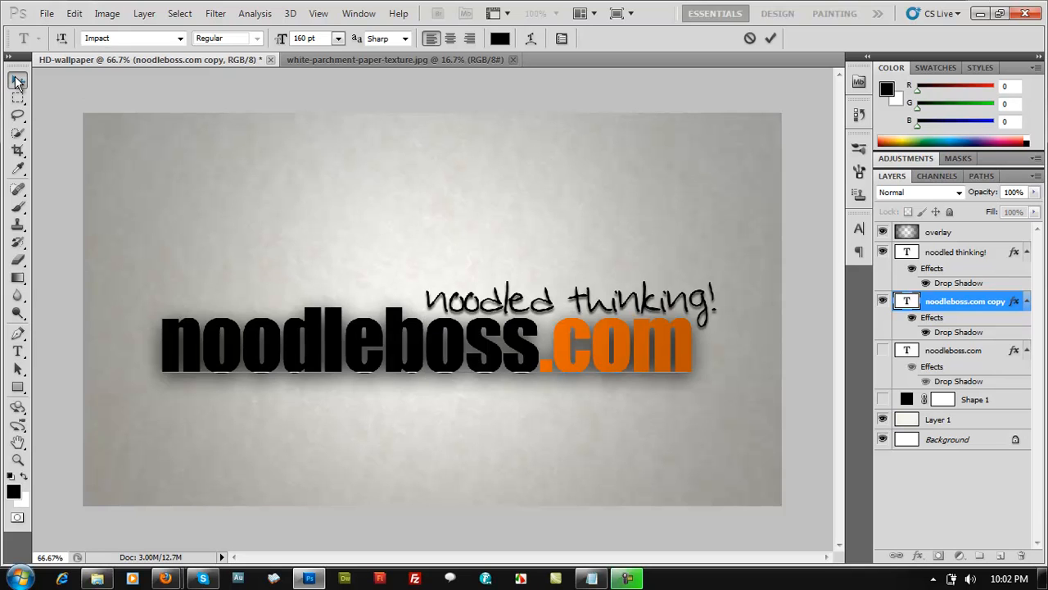
left_click(17, 79)
left_click(15, 356)
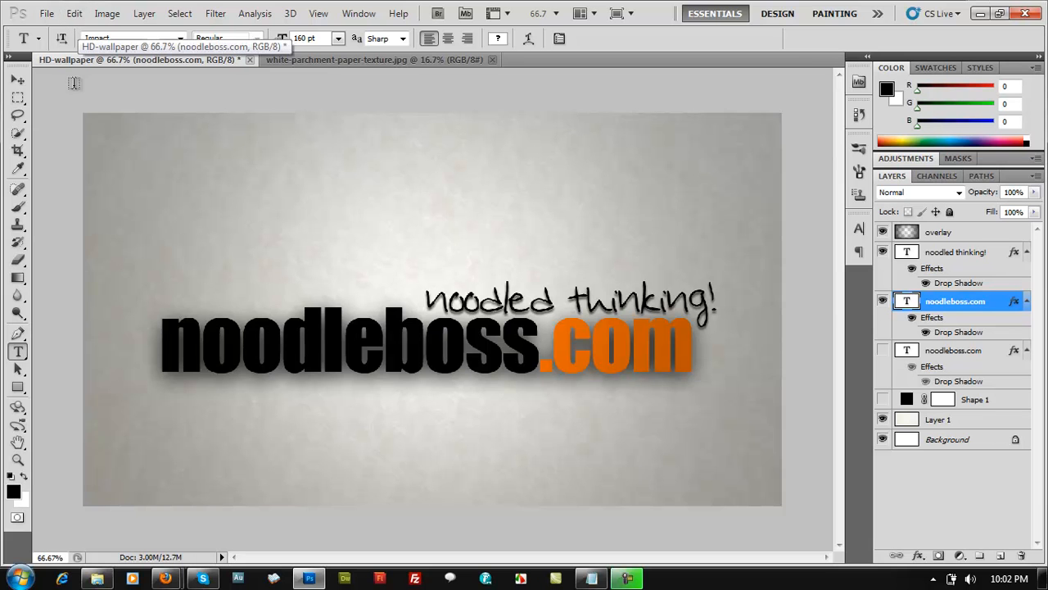
Step: Set the eraser to 1 px and 100% hardness, and rasterize the duplicated noodleboss.com type layer
key("e")
left_click(78, 39)
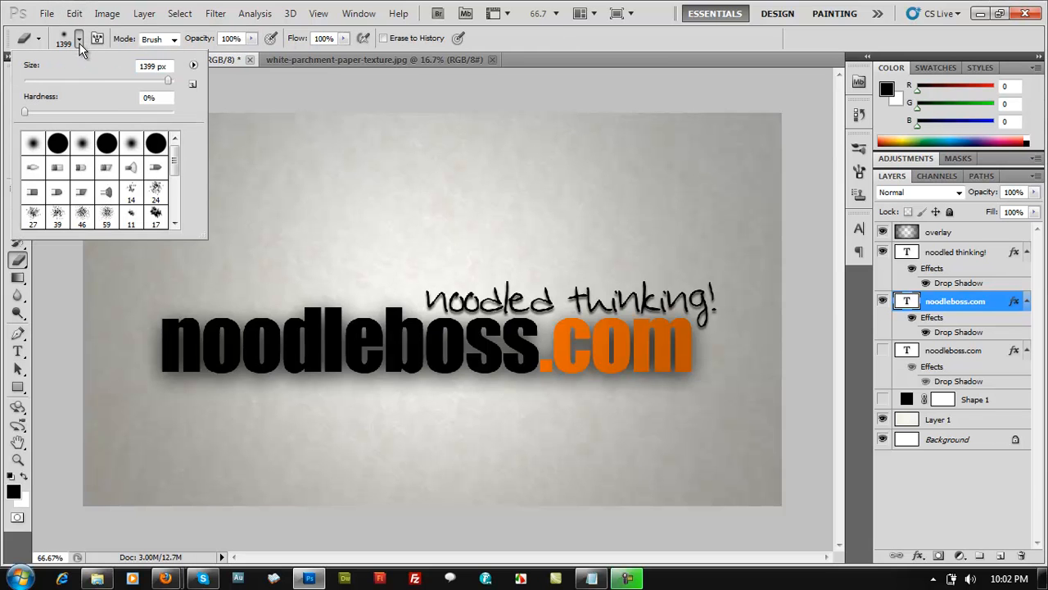
left_click_drag(24, 113, 136, 113)
left_click_drag(173, 80, 5, 98)
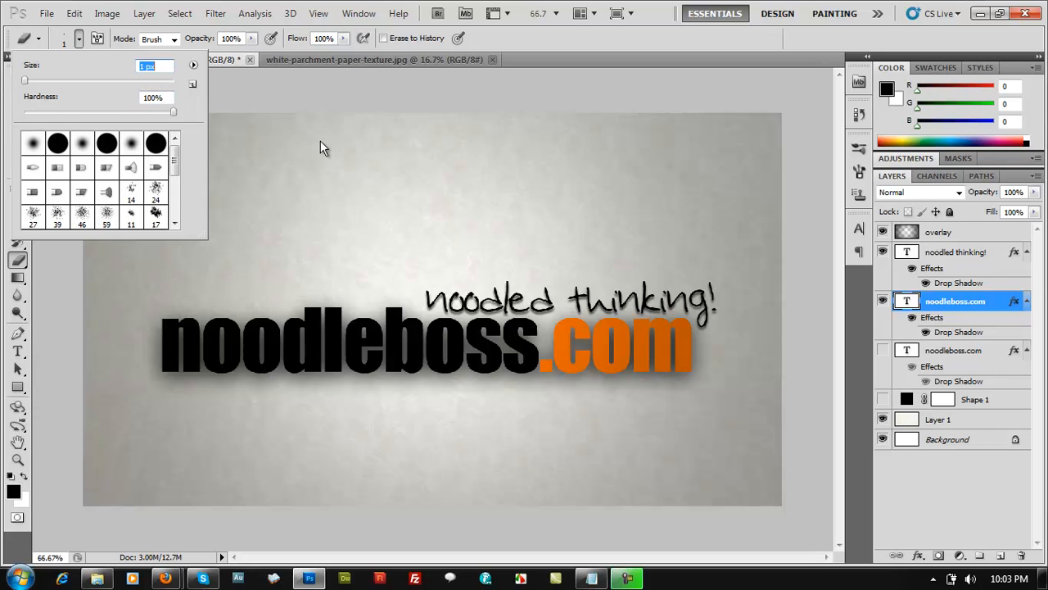
left_click(409, 86)
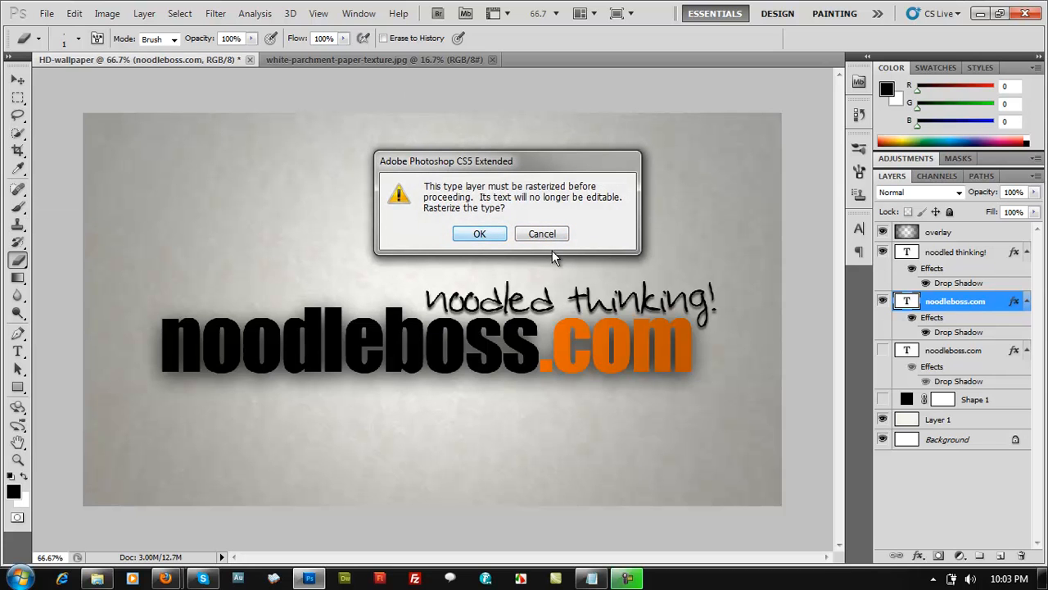
left_click(484, 234)
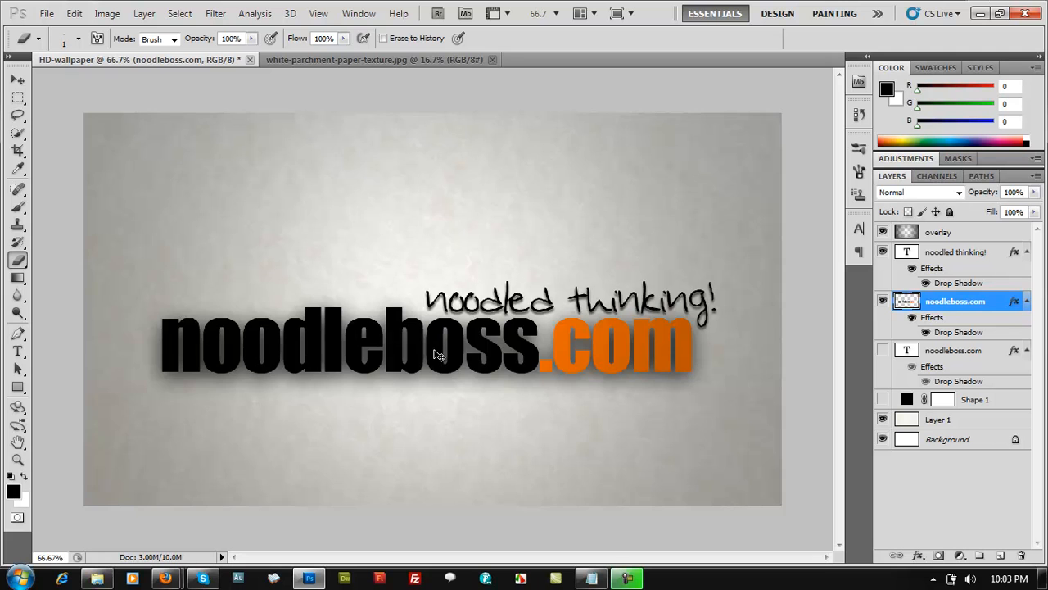
Step: Erase many thin crossing scratch lines through the black noodleboss letters, leaving the orange .com intact
key("ctrl+plus")
left_click_drag(589, 559, 564, 560)
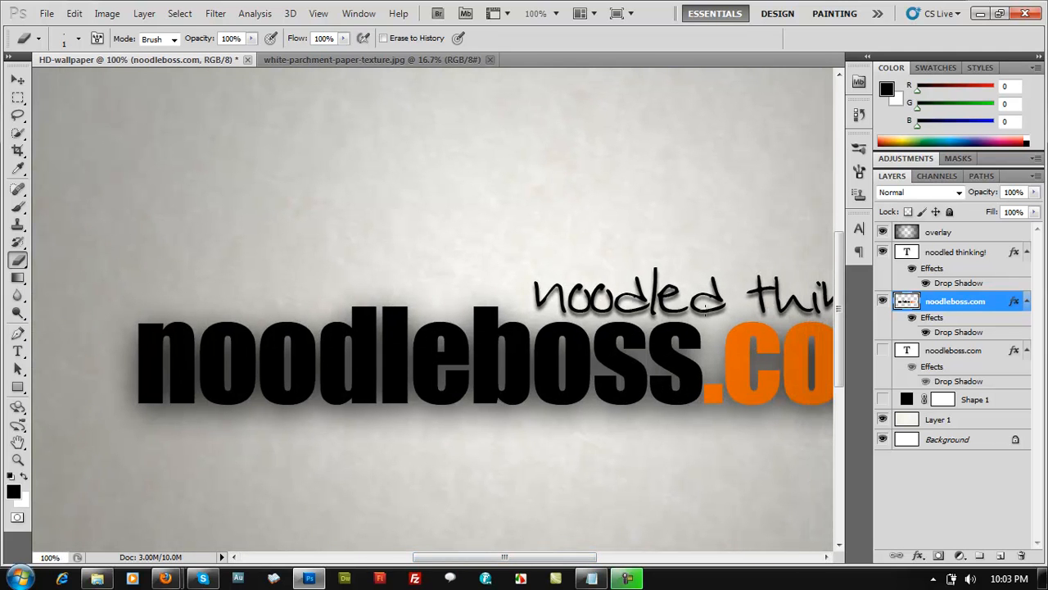
left_click_drag(622, 403, 680, 324)
left_click_drag(267, 329, 369, 403)
mouse_move(221, 403)
left_mouse_down()
mouse_move(285, 373)
mouse_move(391, 361)
mouse_move(439, 403)
left_mouse_up()
mouse_move(205, 348)
left_mouse_down()
mouse_move(364, 381)
mouse_move(213, 360)
mouse_move(176, 393)
mouse_move(172, 336)
mouse_move(255, 442)
mouse_move(261, 363)
mouse_move(229, 347)
mouse_move(295, 318)
left_mouse_up()
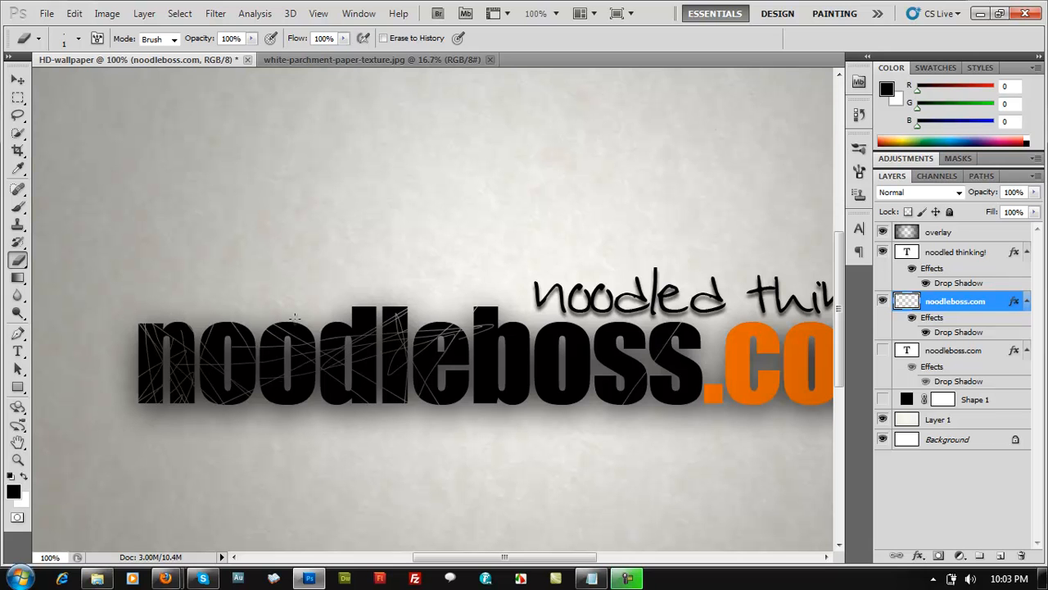
left_click_drag(308, 424, 281, 464)
mouse_move(246, 360)
left_mouse_down()
mouse_move(211, 324)
mouse_move(394, 372)
mouse_move(344, 311)
mouse_move(426, 393)
mouse_move(492, 328)
mouse_move(575, 415)
mouse_move(574, 352)
mouse_move(631, 340)
mouse_move(532, 344)
mouse_move(740, 342)
left_mouse_up()
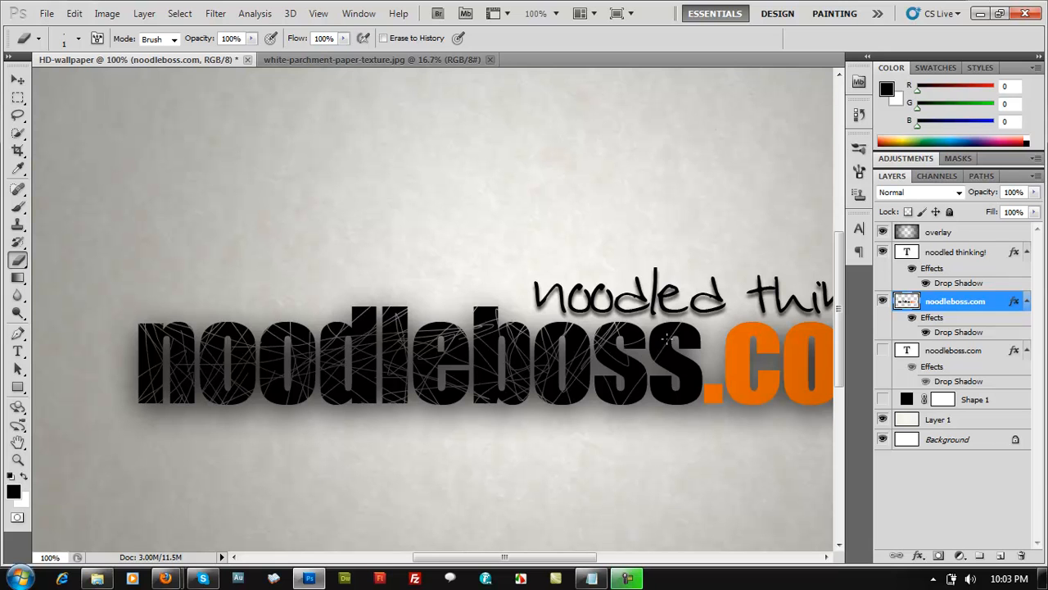
mouse_move(699, 302)
left_mouse_down()
mouse_move(684, 360)
mouse_move(651, 351)
left_mouse_up()
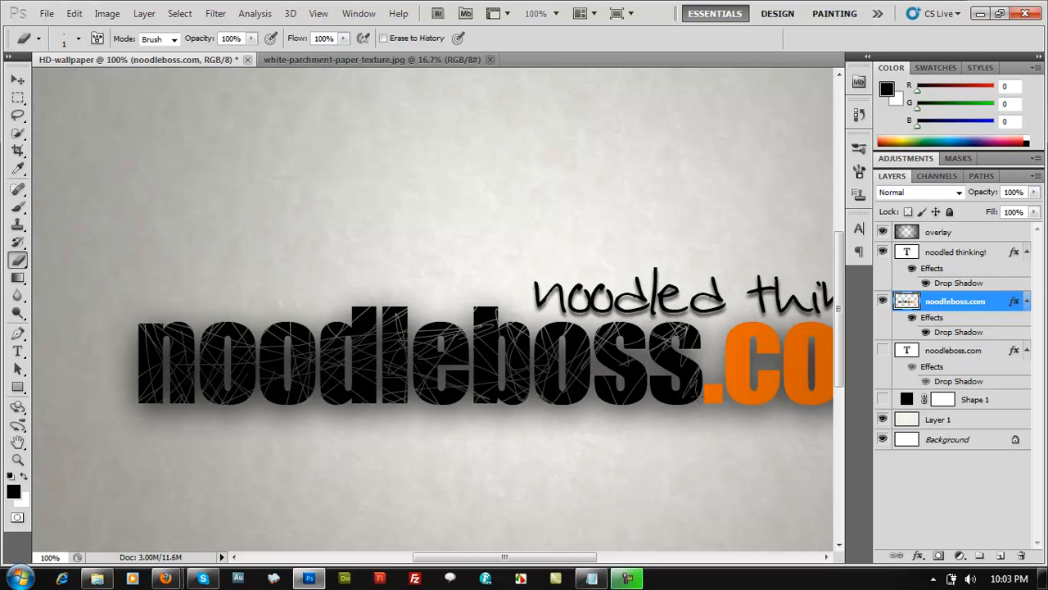
mouse_move(672, 393)
left_mouse_down()
mouse_move(692, 385)
mouse_move(645, 396)
mouse_move(622, 331)
mouse_move(550, 344)
mouse_move(455, 321)
mouse_move(344, 328)
mouse_move(380, 315)
mouse_move(406, 459)
left_mouse_up()
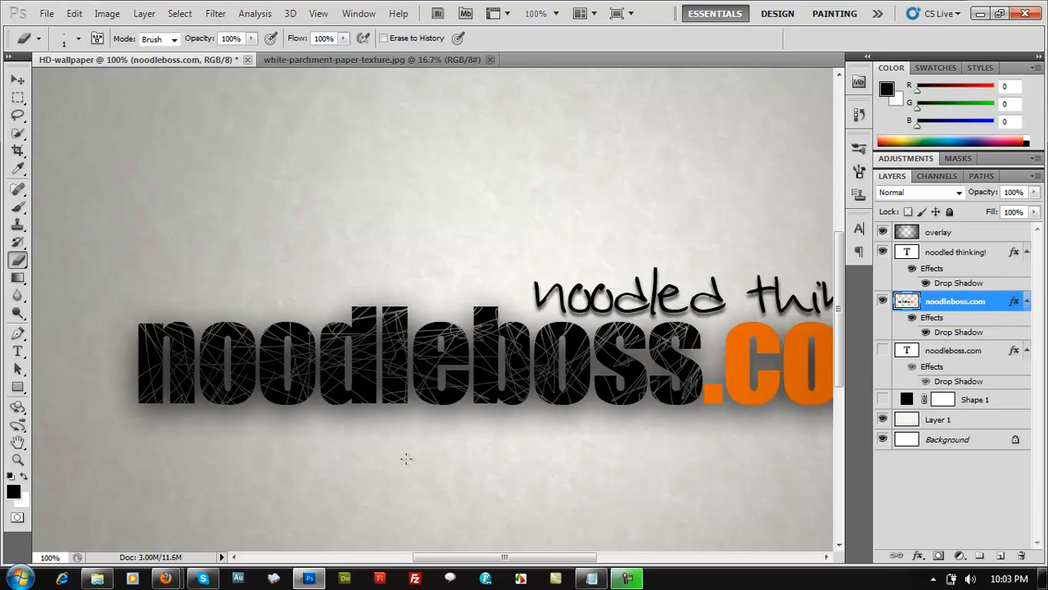
mouse_move(435, 422)
left_mouse_down()
mouse_move(479, 384)
mouse_move(366, 402)
left_mouse_up()
key("ctrl+minus")
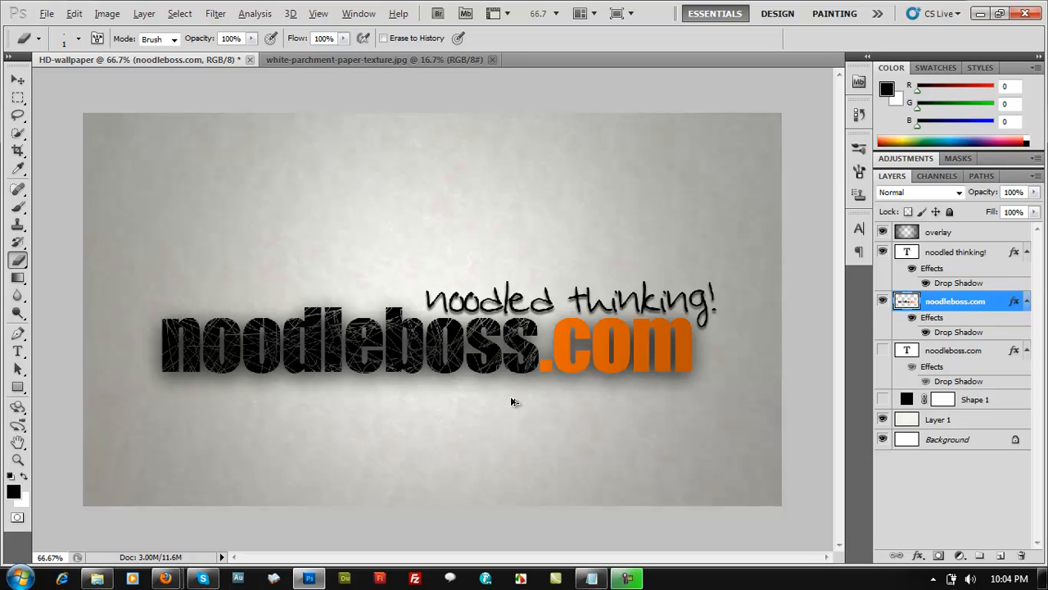
Step: Open the web export for the wallpaper and choose JPEG as the file format
key("alt")
key("ctrl+alt+shift+s")
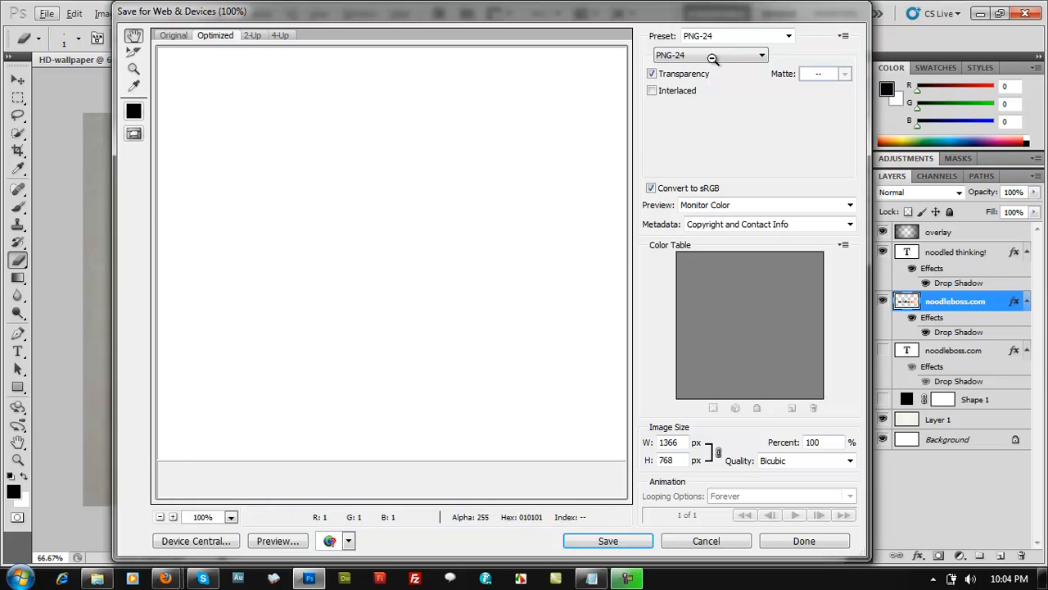
left_click(715, 55)
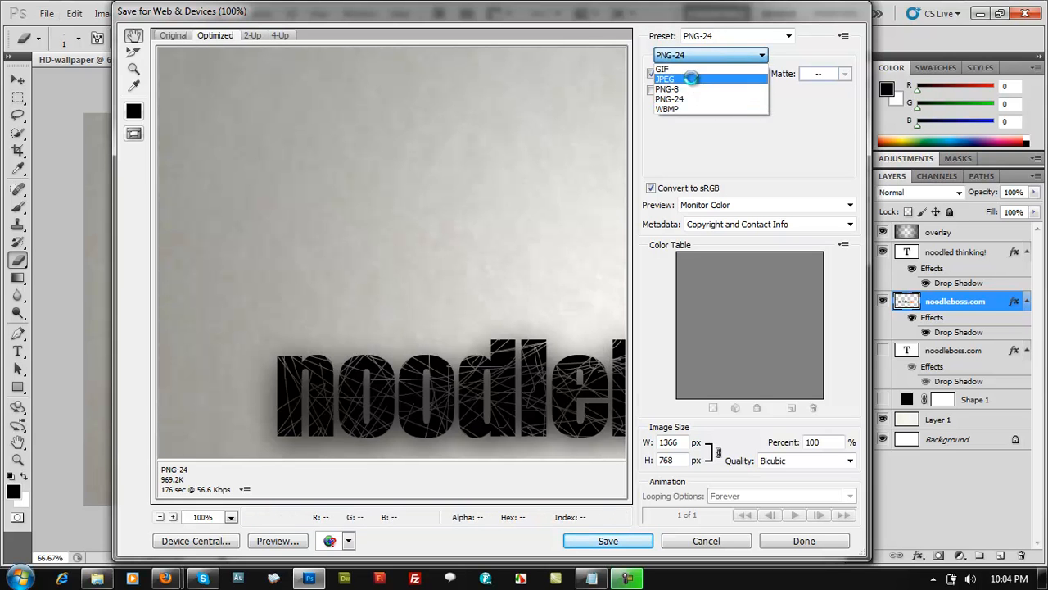
left_click(692, 78)
Step: Lower the JPEG quality to 0 and inspect the compression around the logo in the export preview
left_click_drag(505, 421, 329, 241)
left_click_drag(845, 77, 765, 93)
left_click_drag(457, 201, 403, 386)
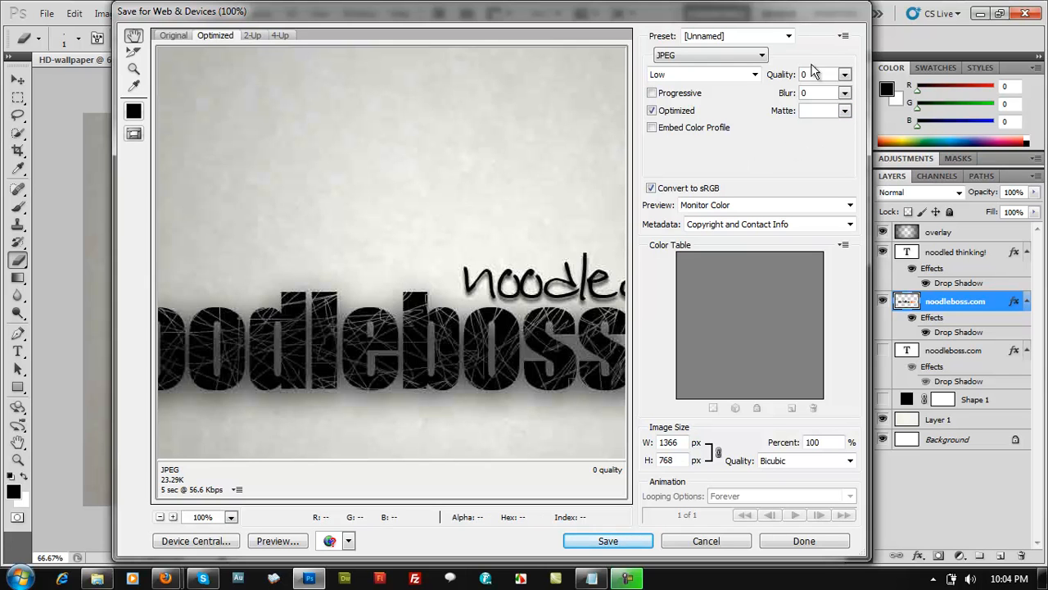
left_click_drag(431, 374, 342, 339)
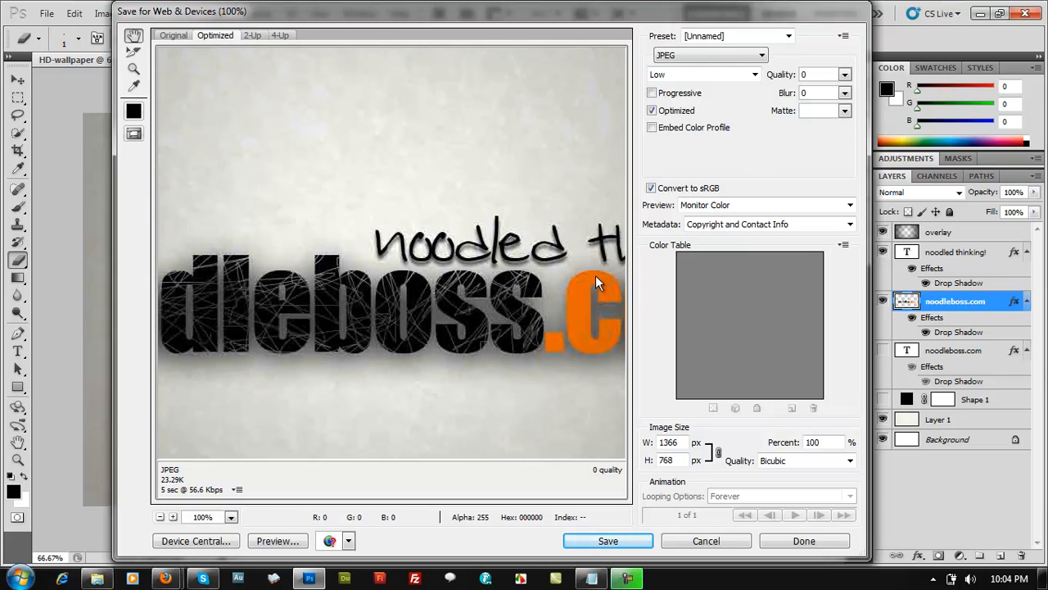
Step: Set the JPEG quality to 100 and check the logo and tagline in the export preview
left_click(846, 74)
left_click_drag(793, 93, 849, 93)
left_click_drag(562, 360, 453, 245)
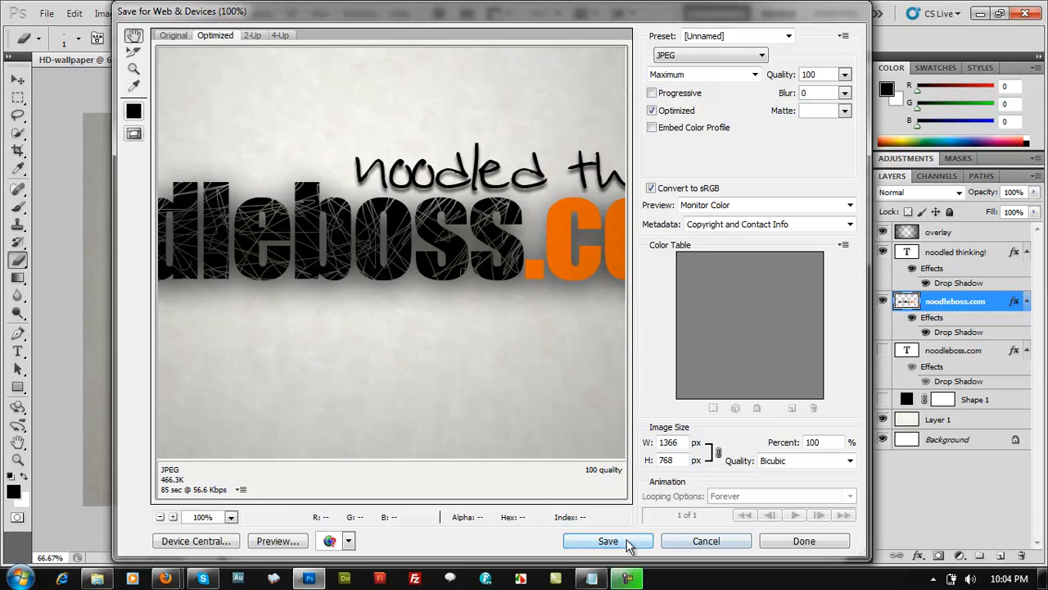
Step: Save the optimized JPEG to the Desktop as HD-wallpaper-craked.jpg
left_click(629, 547)
left_click(328, 432)
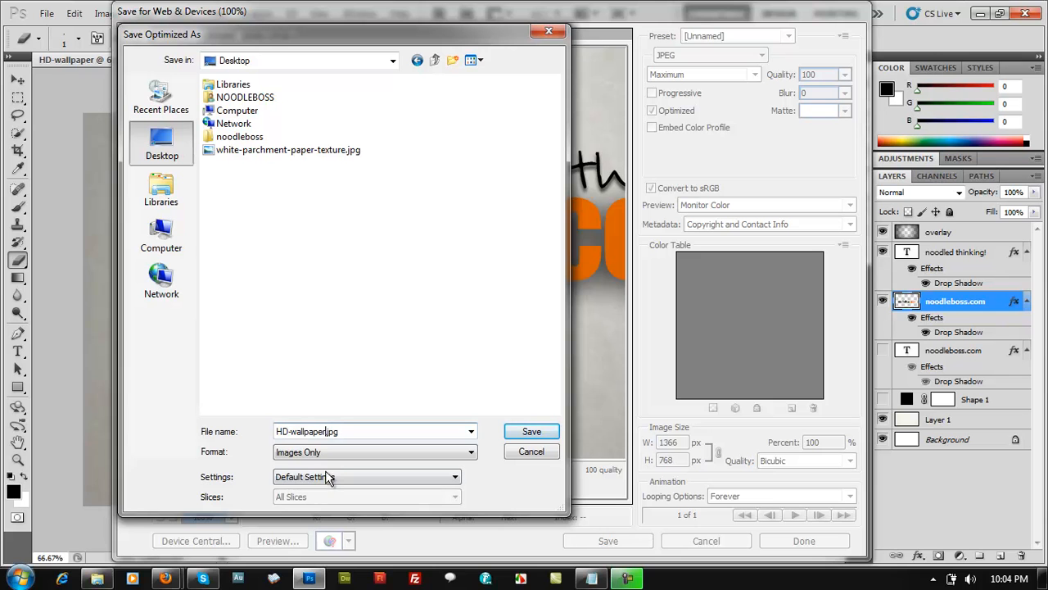
type("-c")
type("rack")
key("Return")
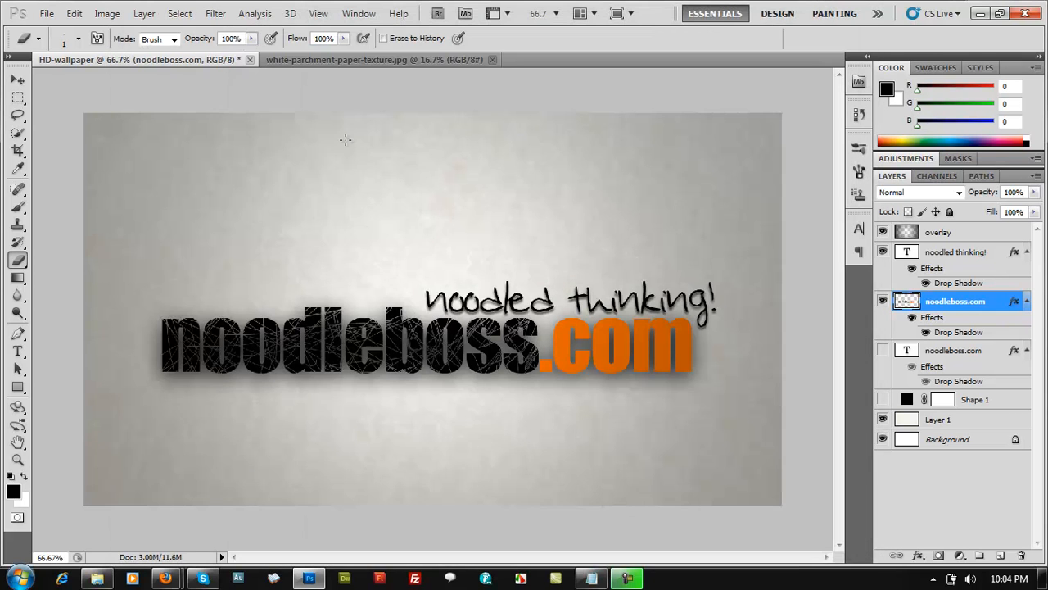
Step: Open the exported HD-wallpaper-craked.jpg from the desktop in Windows Photo Viewer, examine the scratched logo up close, and close it
left_click(980, 13)
double_click(39, 211)
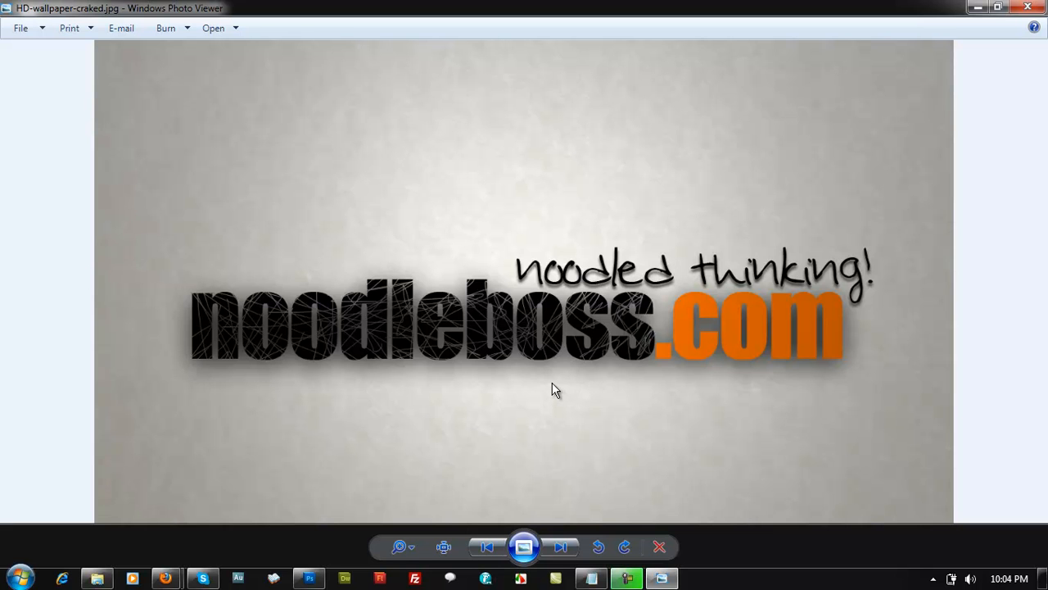
scroll(552, 382, "up", 3)
scroll(550, 382, "down", 1)
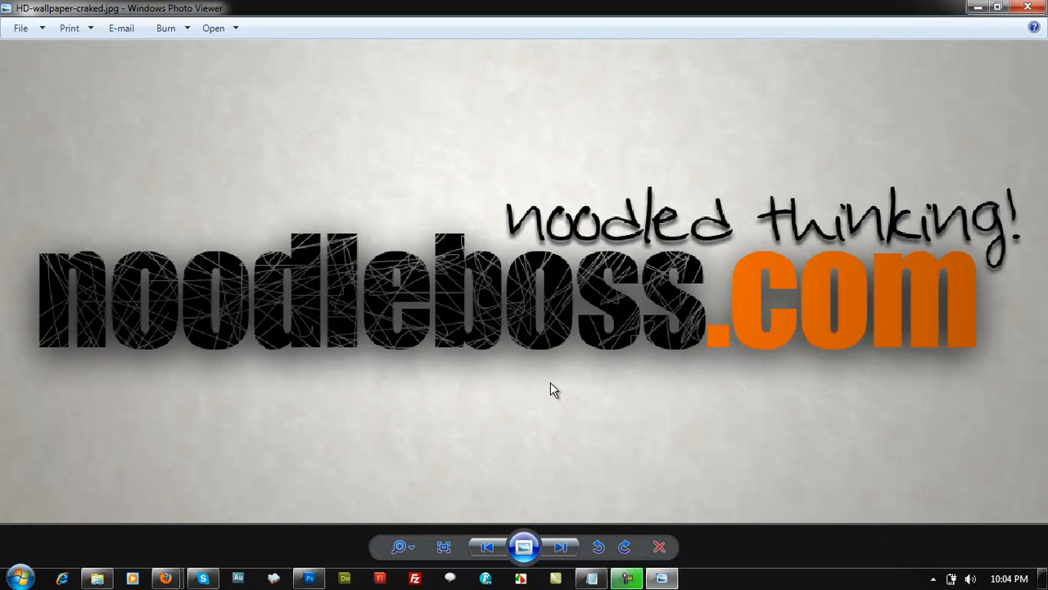
scroll(550, 383, "down", 2)
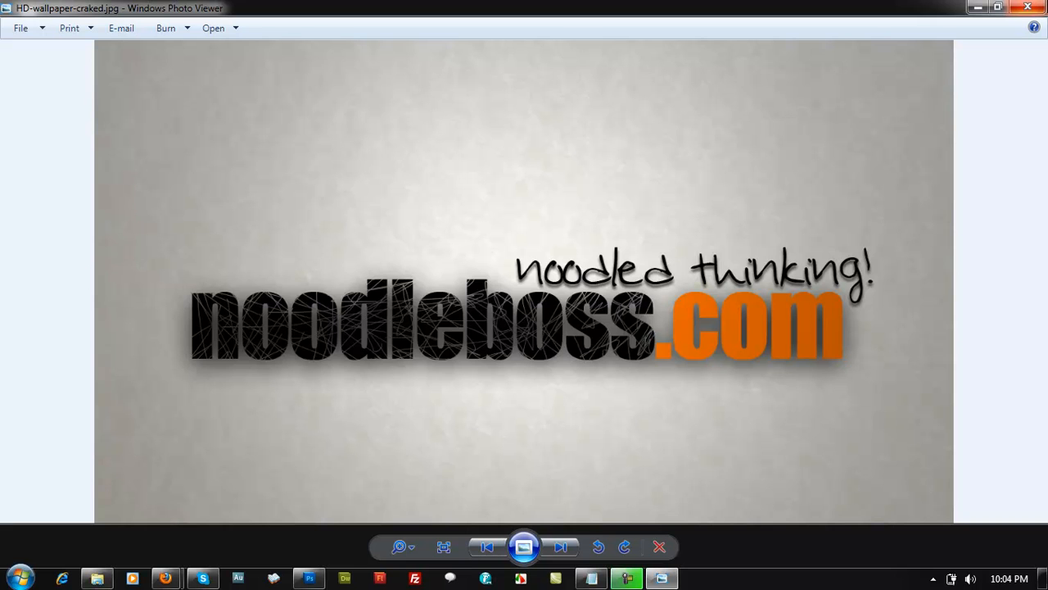
left_click(1028, 8)
Step: Reopen HD-wallpaper-craked.jpg from the desktop, set it as the desktop background, and close the viewer
double_click(34, 210)
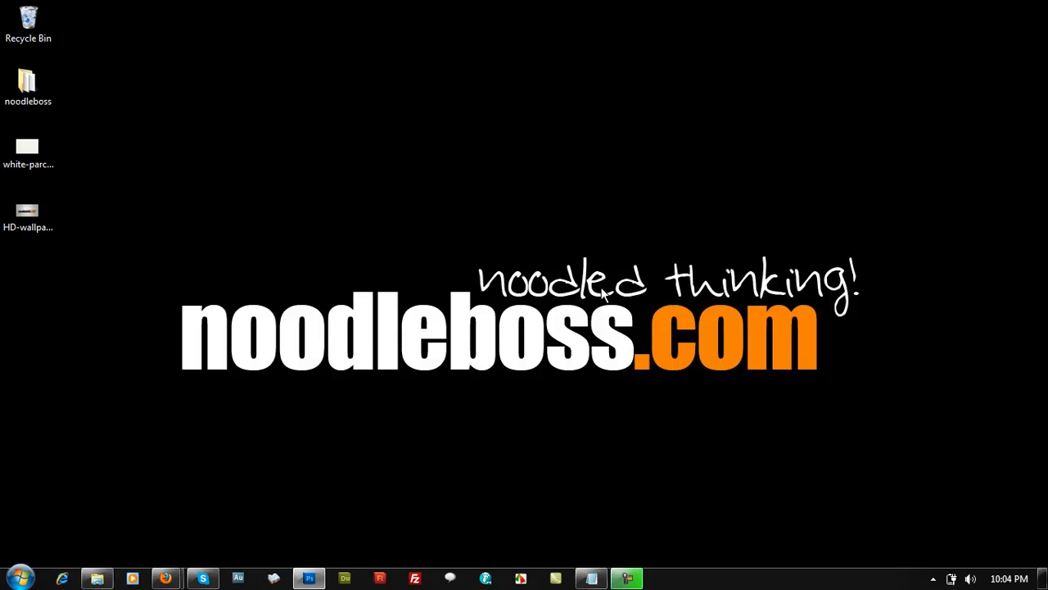
double_click(35, 196)
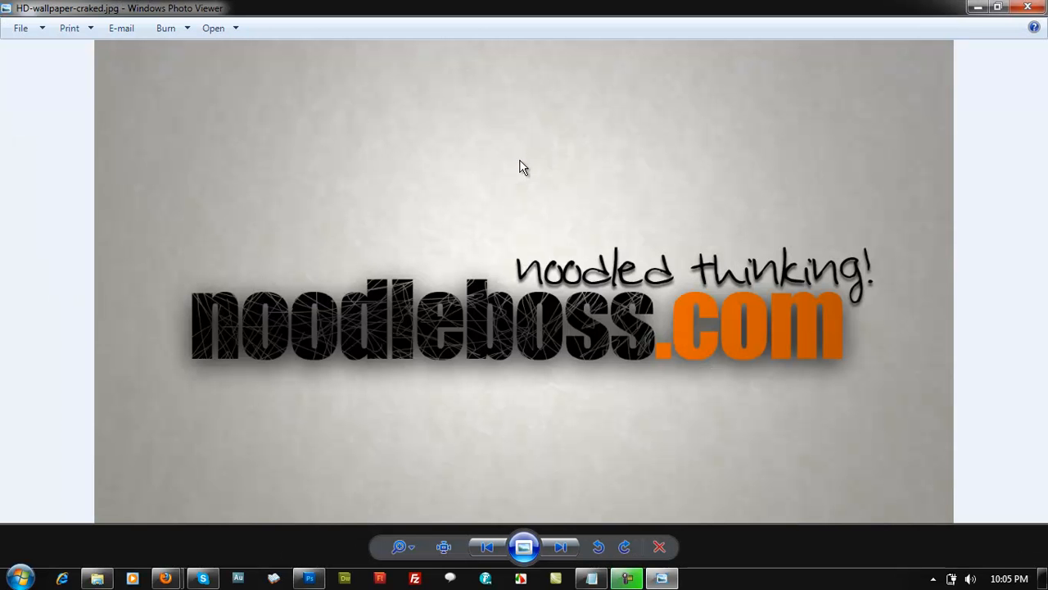
right_click(518, 163)
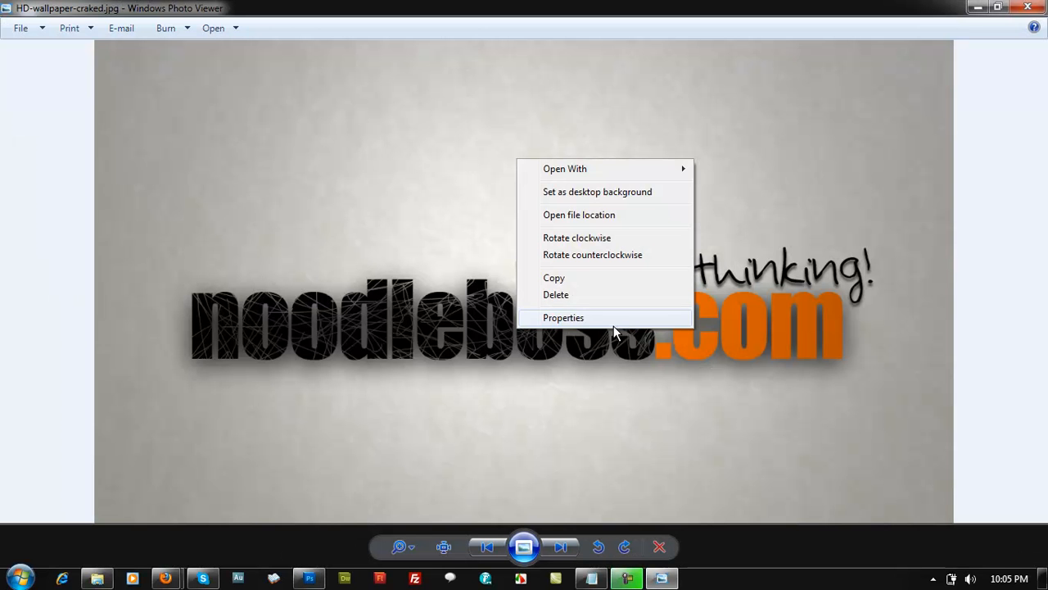
left_click(578, 193)
left_click(1022, 9)
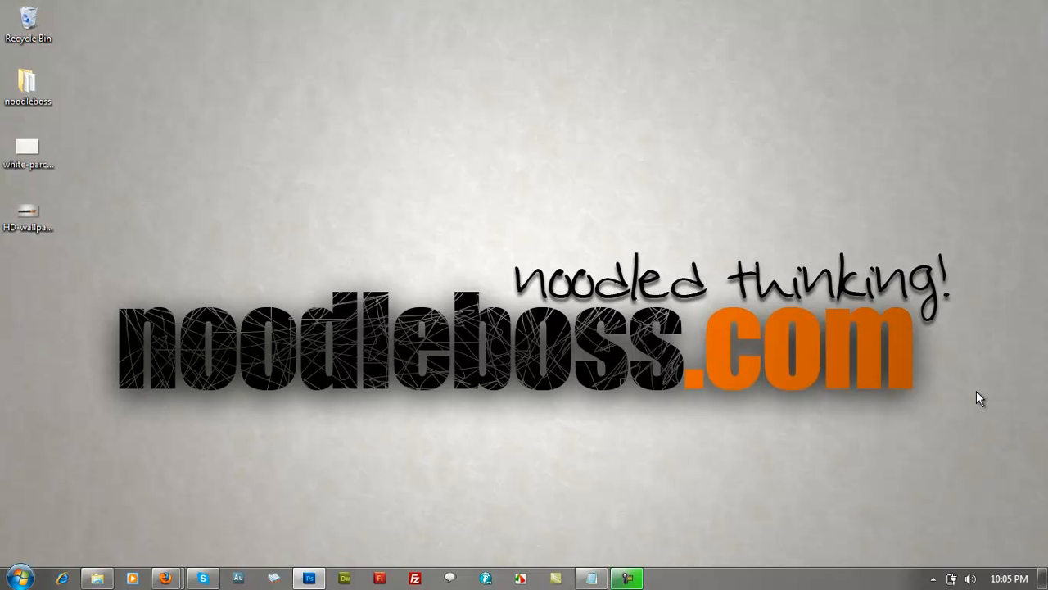
left_click(308, 579)
left_click(307, 581)
mouse_move(312, 583)
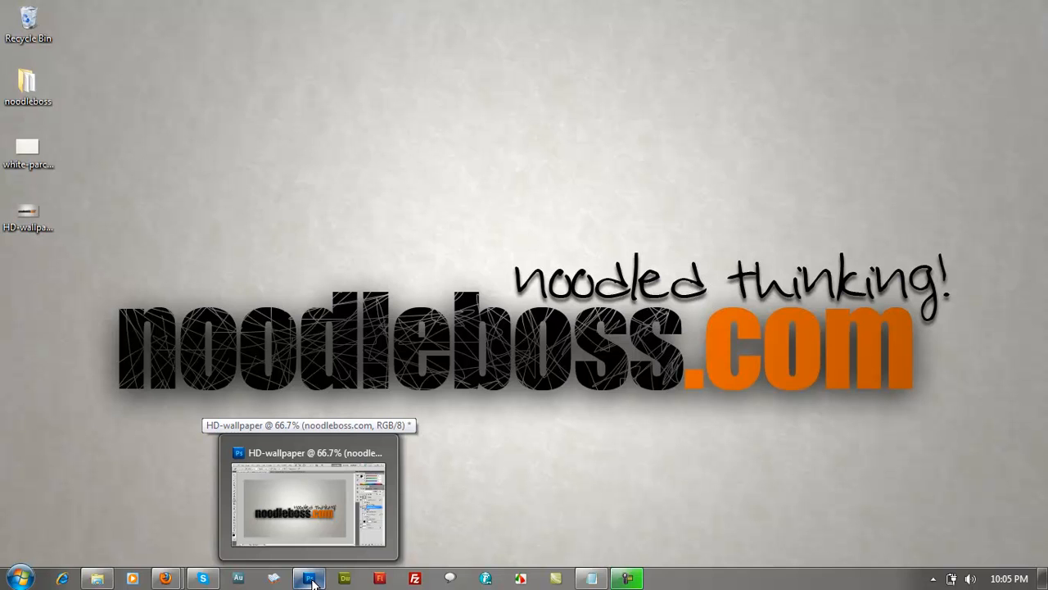